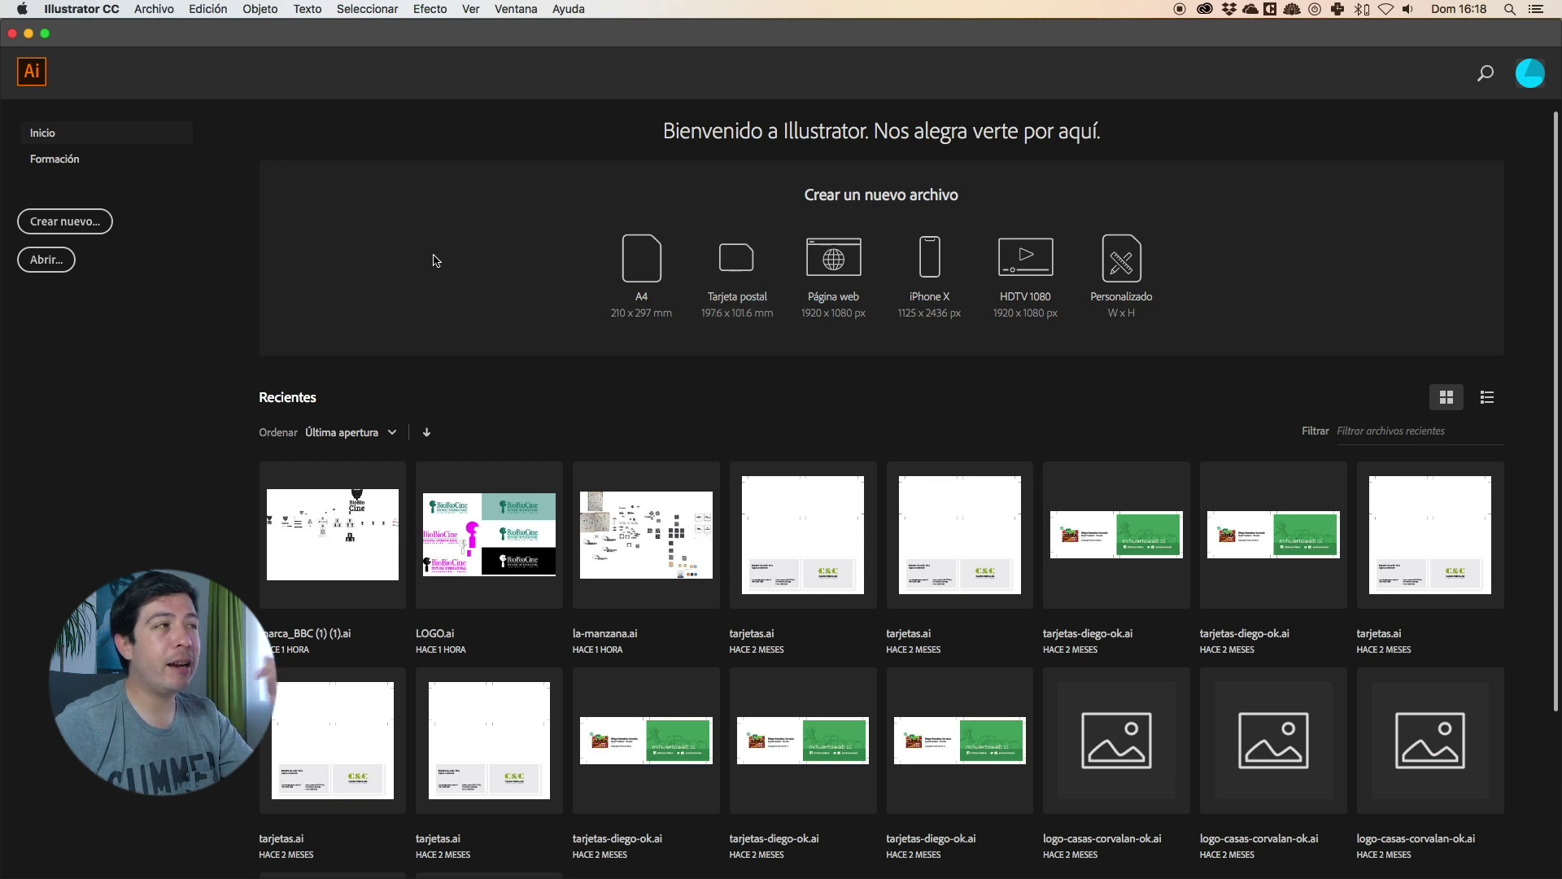
# Browse the Mobile, Web and Film presets, then settle on Print's Carta (215.9 × 279.4 mm)
pyautogui.click(70, 237)
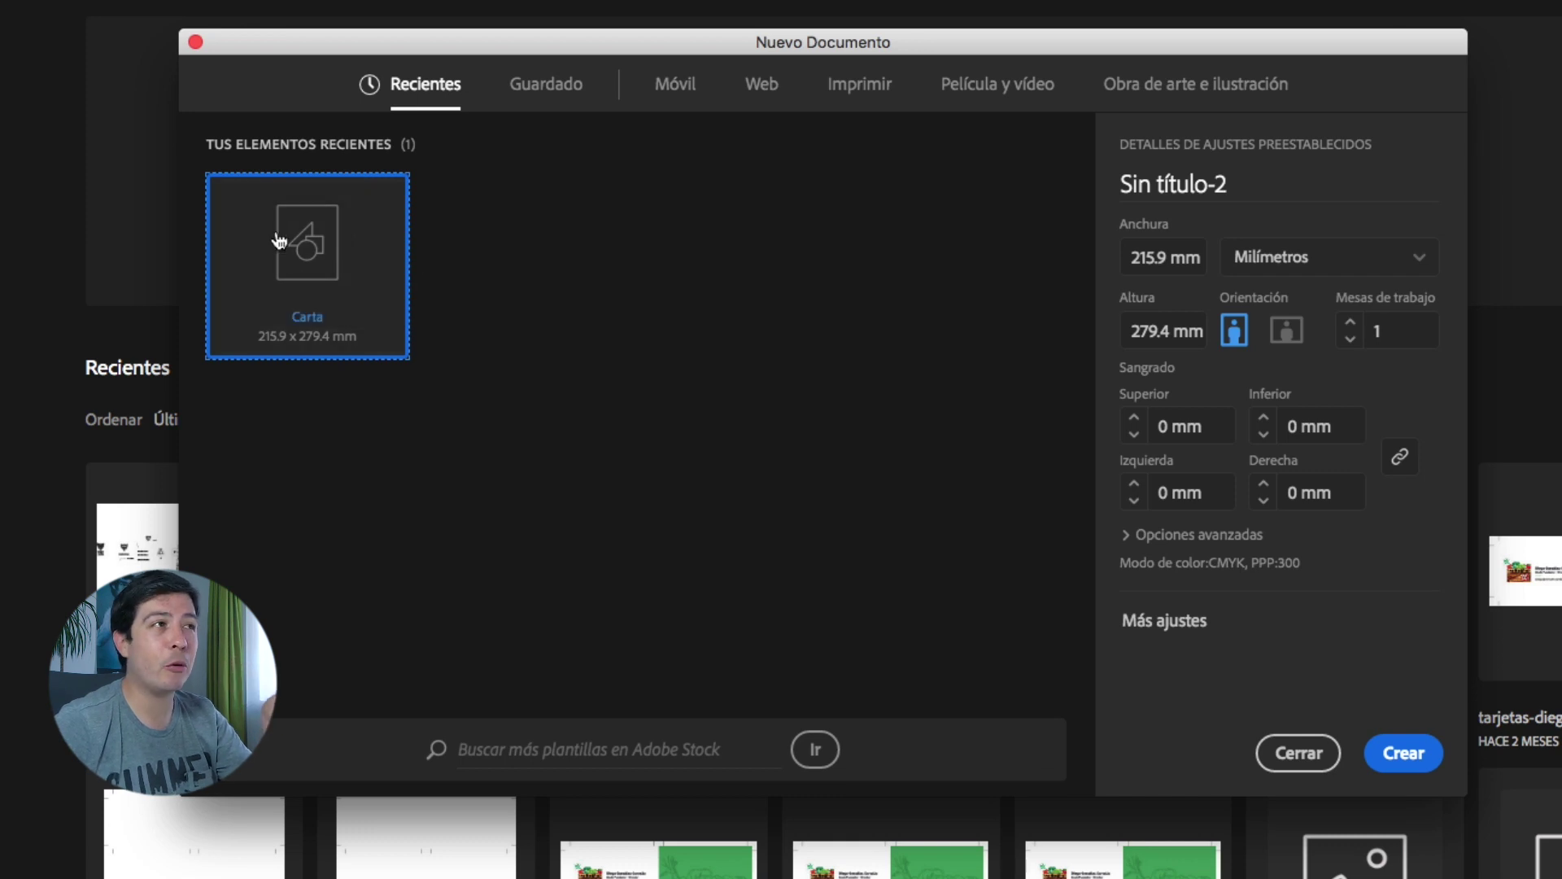
pyautogui.click(680, 86)
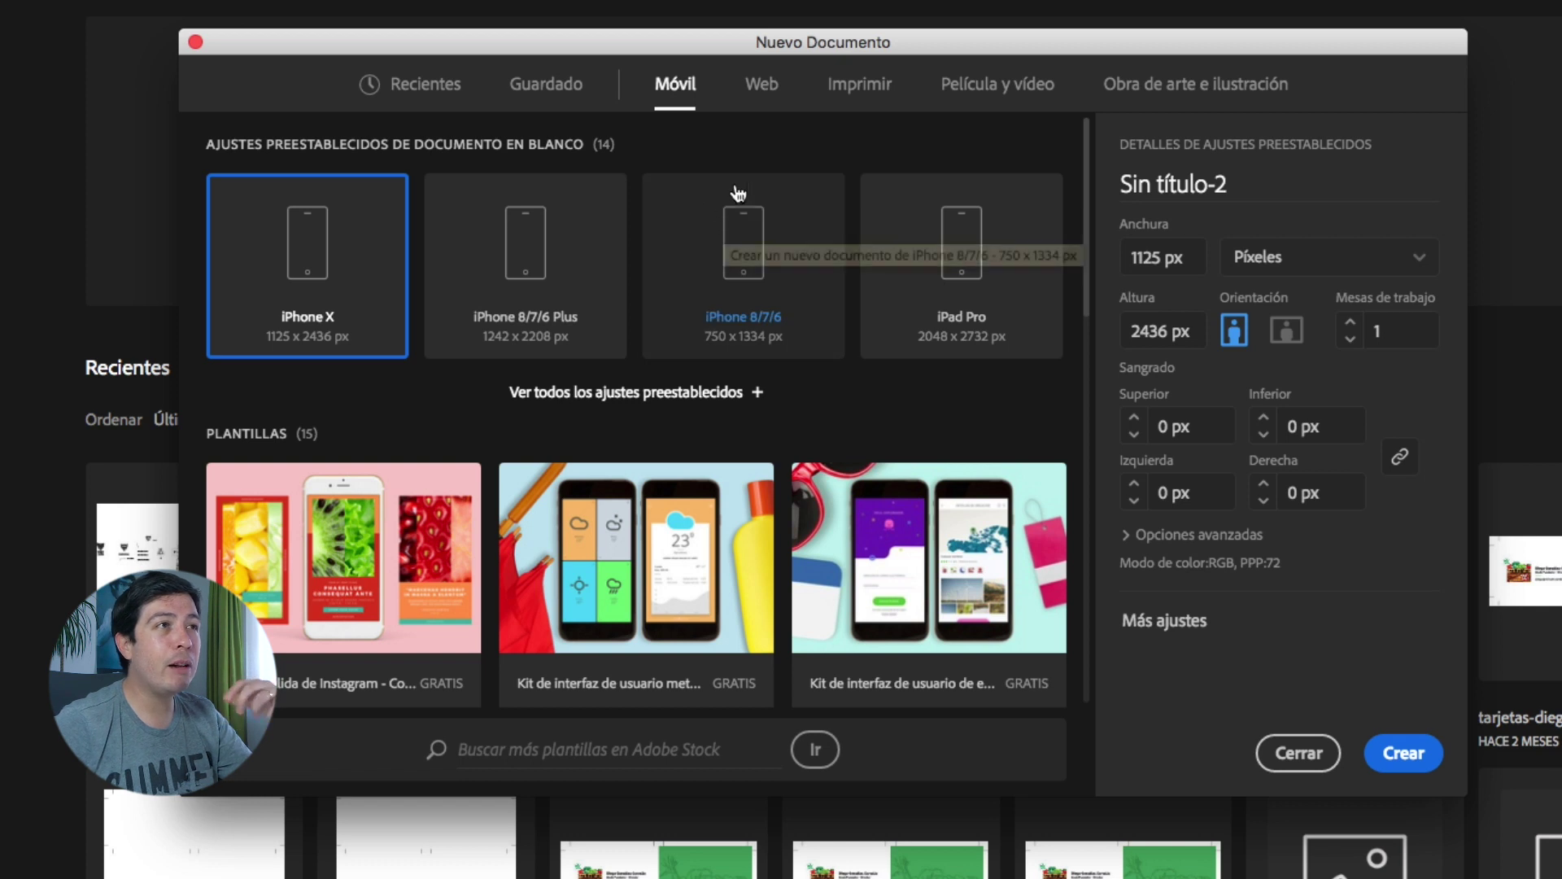
pyautogui.click(773, 87)
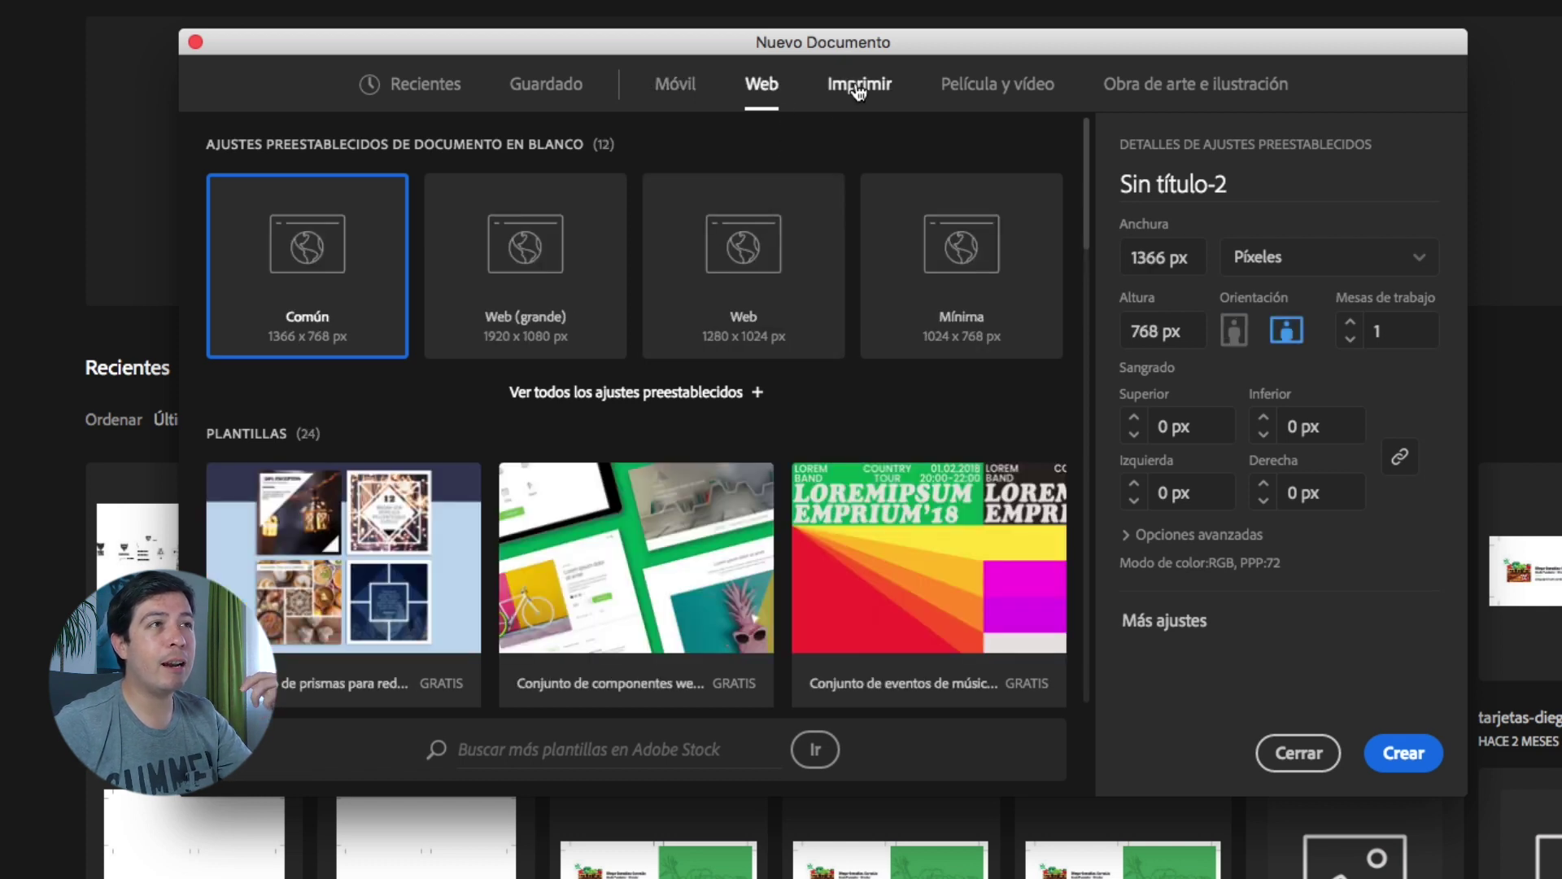
pyautogui.click(856, 87)
pyautogui.click(962, 87)
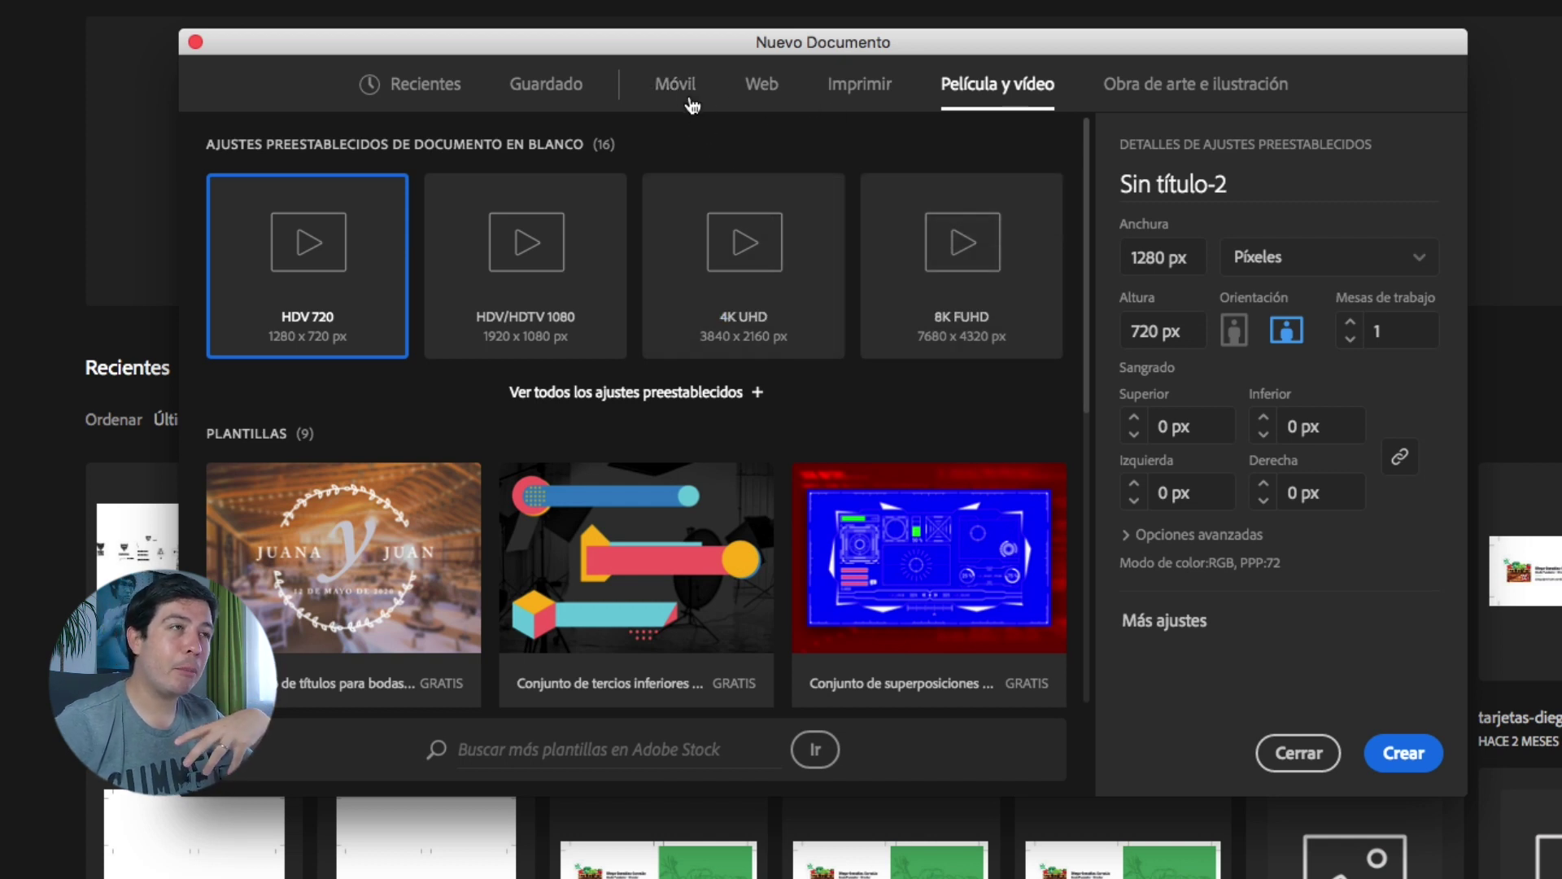
pyautogui.click(865, 98)
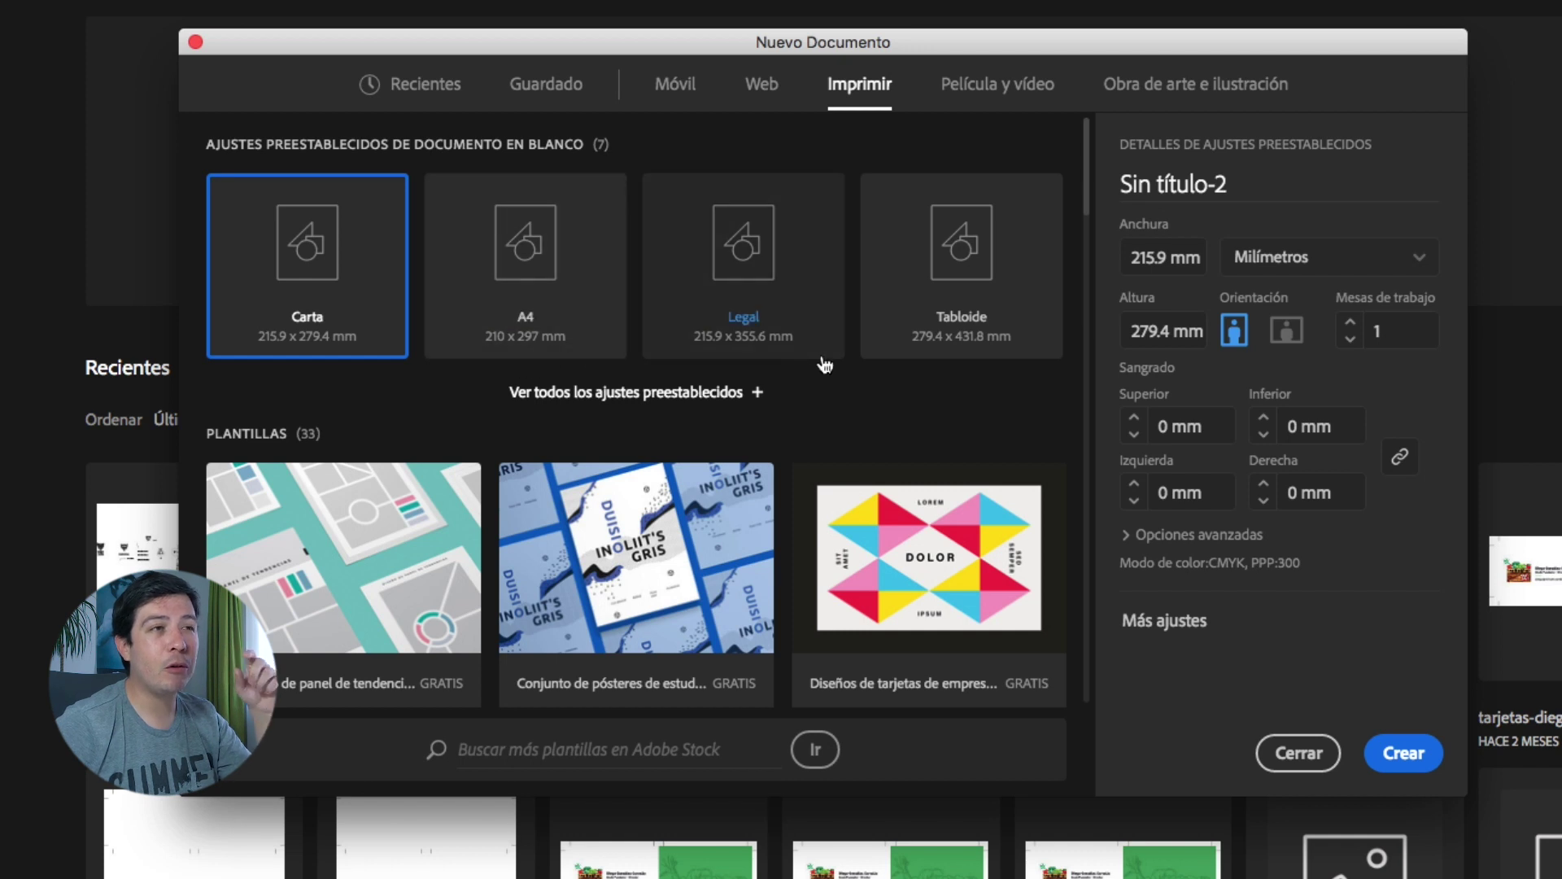
pyautogui.scroll(-5, 936, 358)
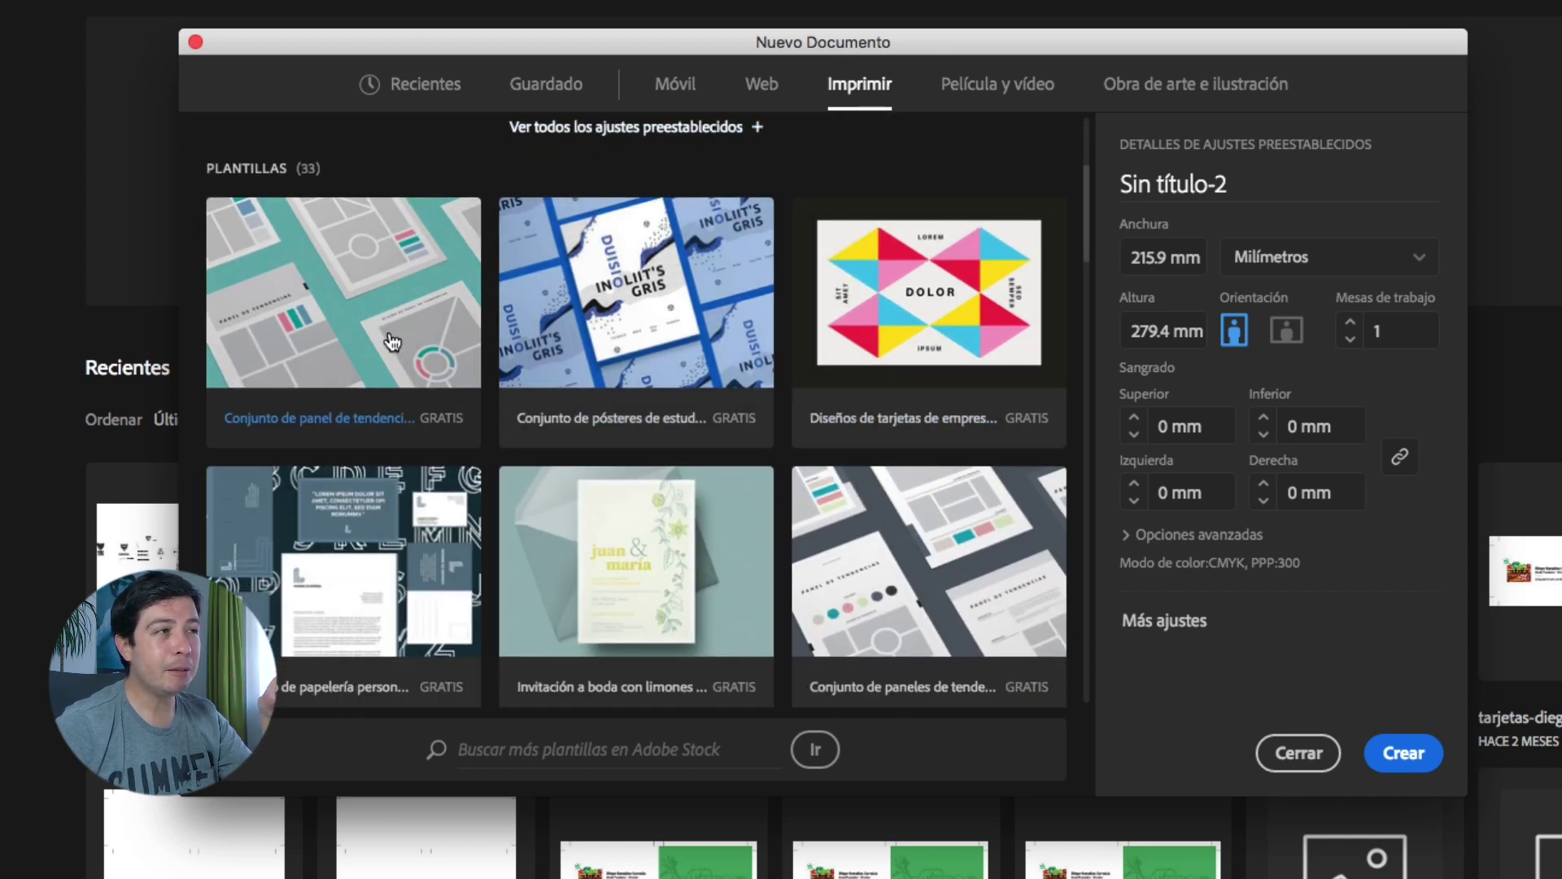
pyautogui.scroll(-3, 893, 381)
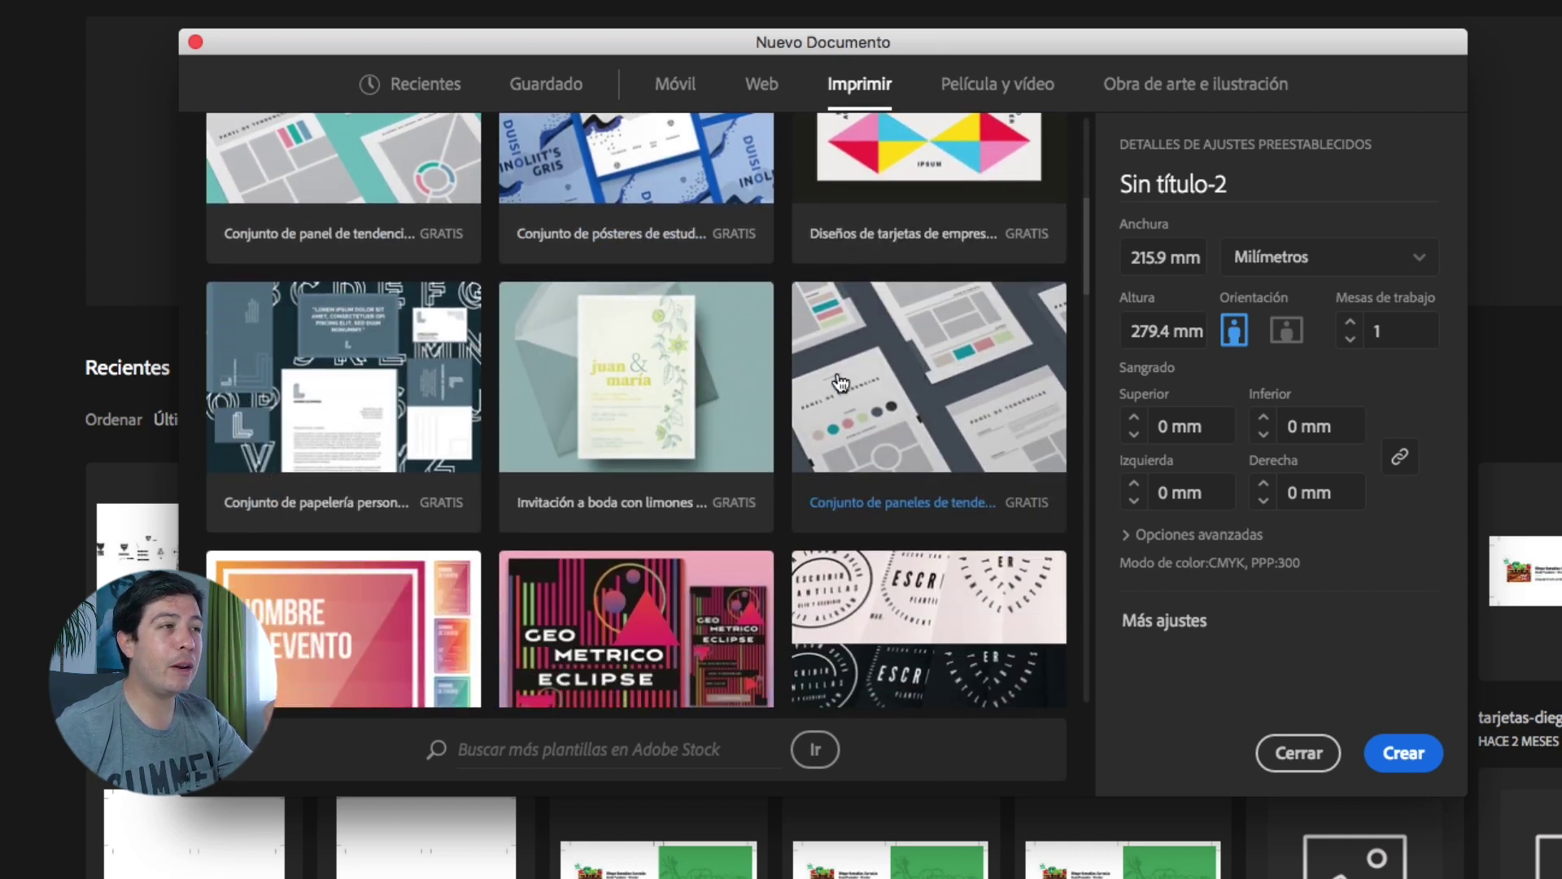
pyautogui.scroll(-5, 903, 423)
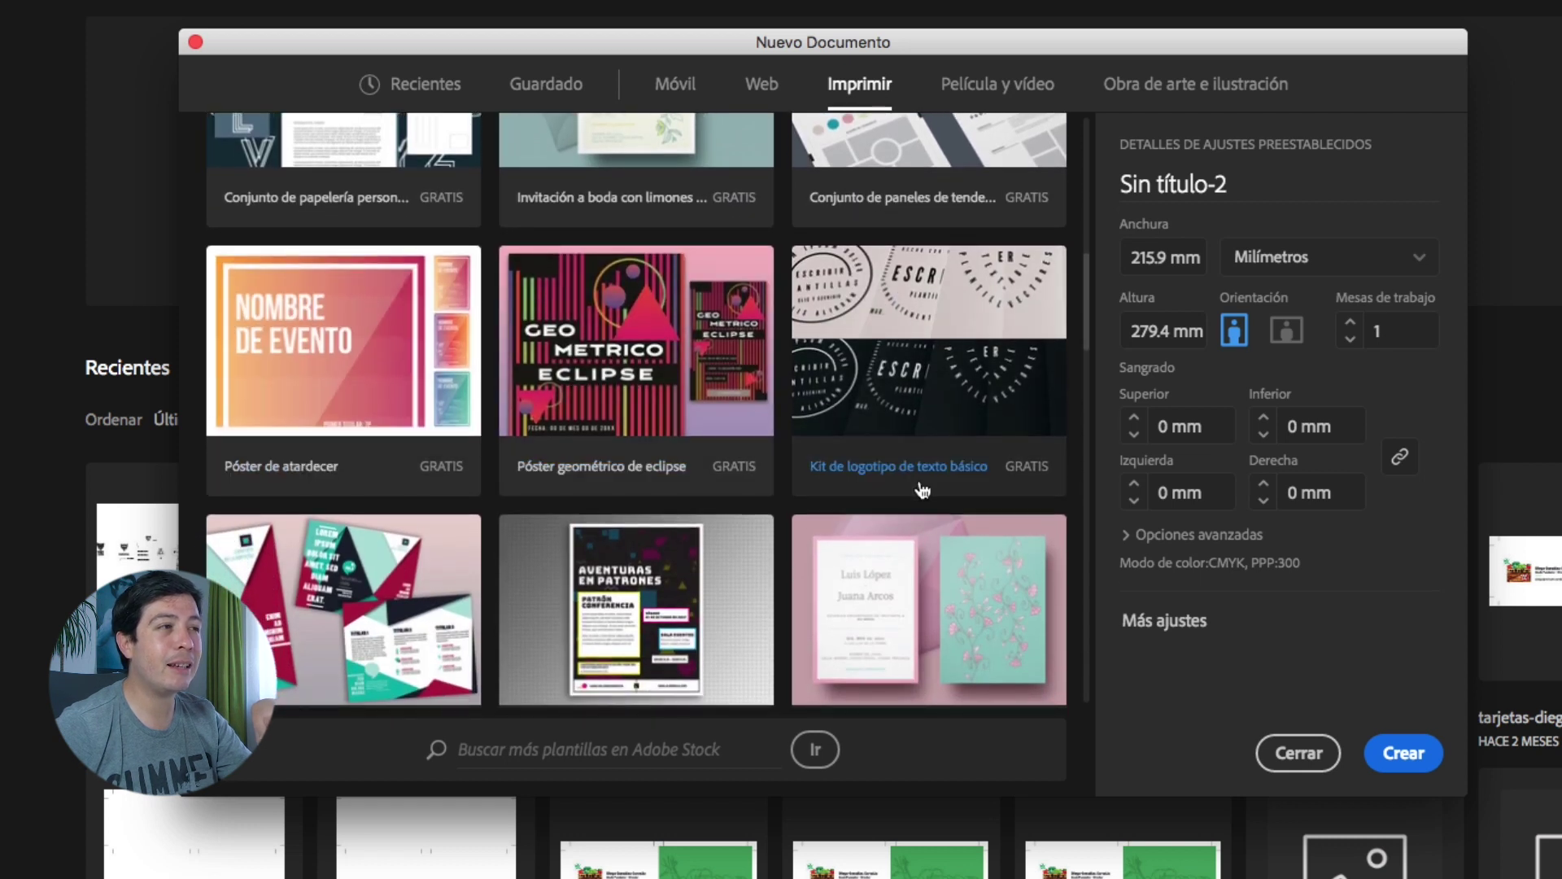
pyautogui.scroll(3, 760, 436)
pyautogui.scroll(-3, 715, 432)
pyautogui.scroll(-5, 749, 434)
pyautogui.scroll(-1, 748, 434)
pyautogui.scroll(-5, 406, 472)
pyautogui.scroll(1, 819, 472)
pyautogui.scroll(-3, 819, 472)
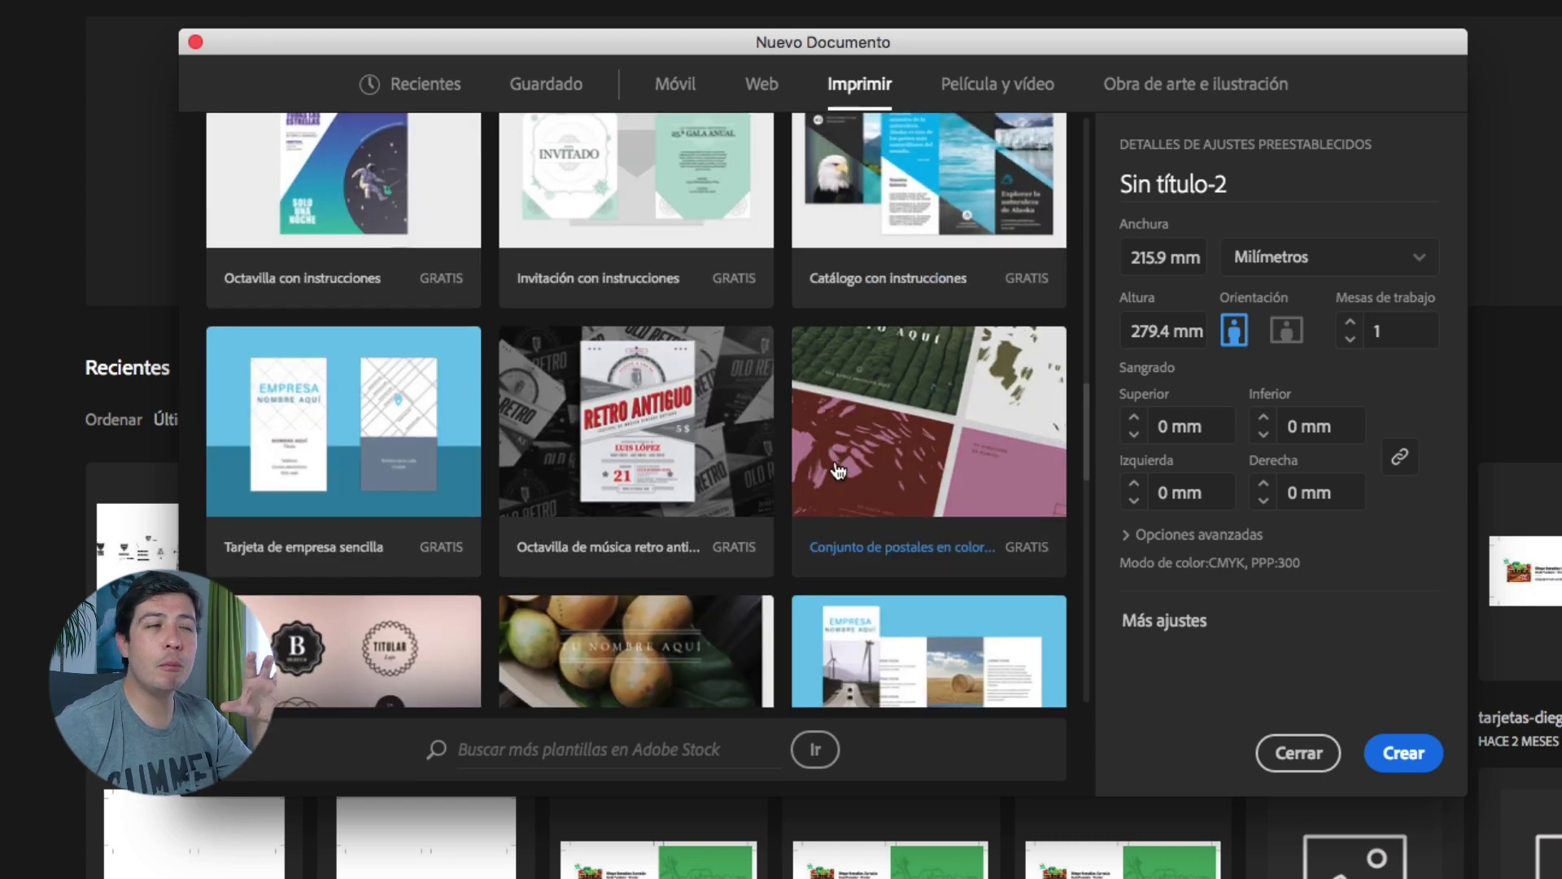
pyautogui.scroll(4, 813, 466)
pyautogui.scroll(4, 784, 461)
pyautogui.scroll(4, 769, 458)
pyautogui.scroll(2, 765, 459)
pyautogui.scroll(2, 651, 341)
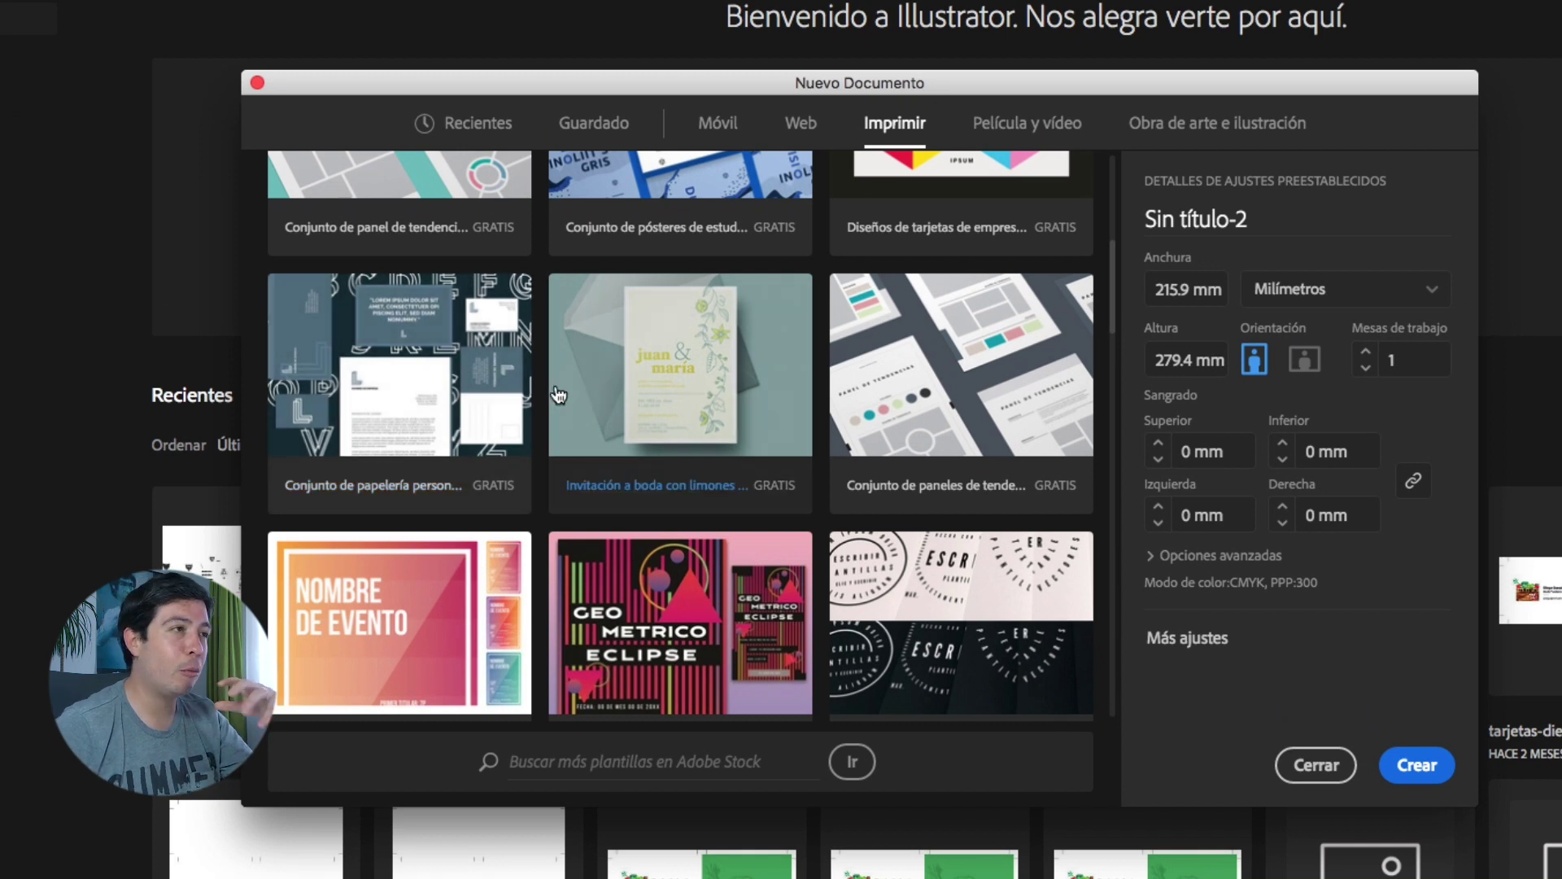
pyautogui.scroll(2, 599, 398)
pyautogui.scroll(-2, 599, 398)
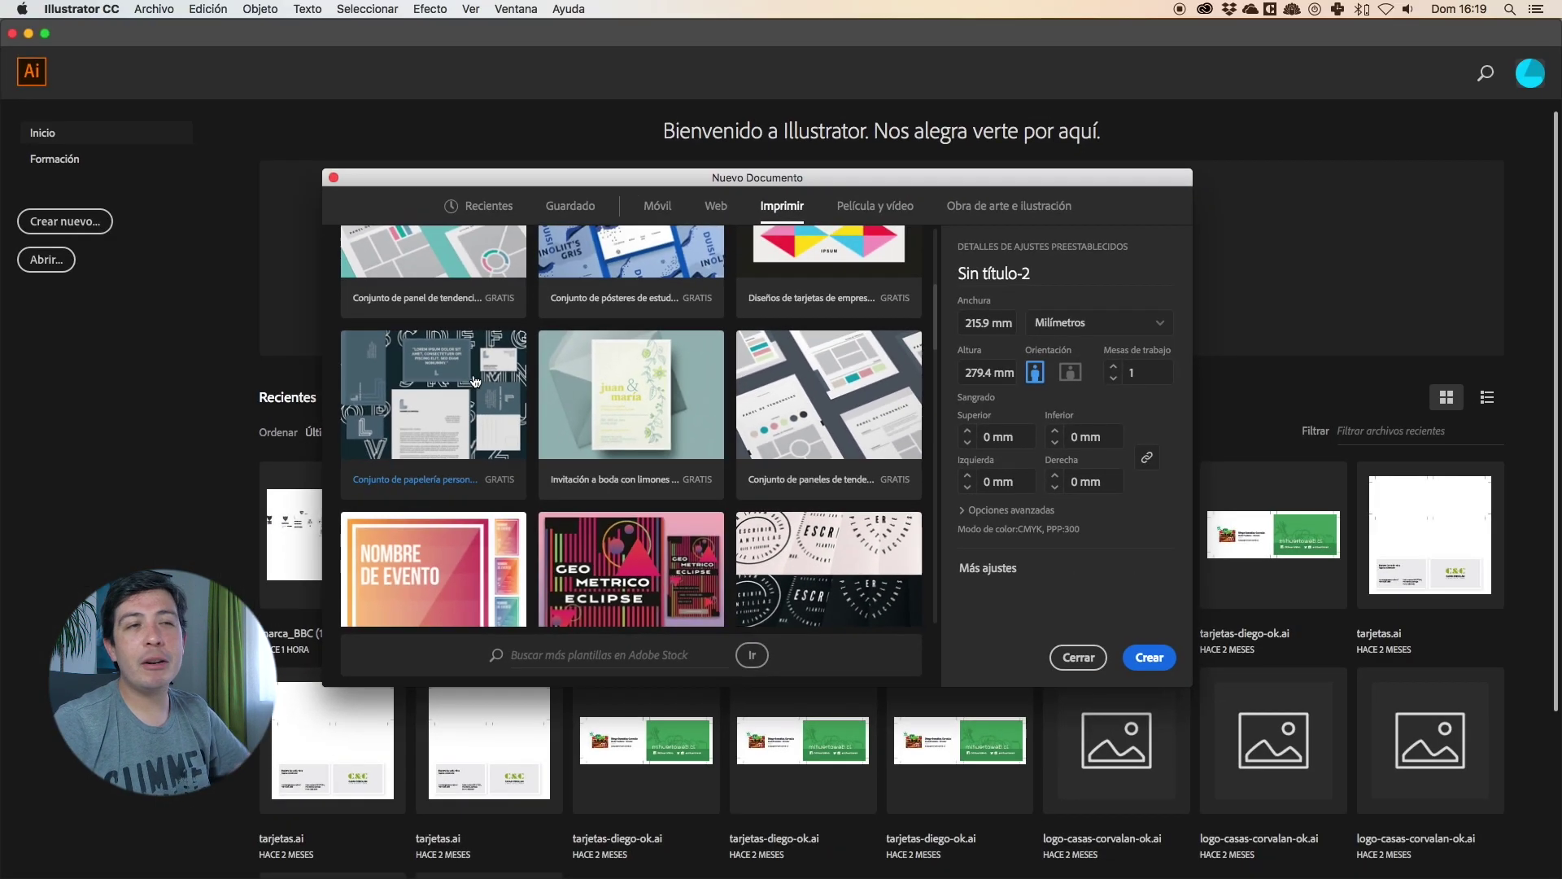
pyautogui.scroll(-2, 553, 384)
pyautogui.scroll(3, 553, 384)
pyautogui.scroll(5, 553, 384)
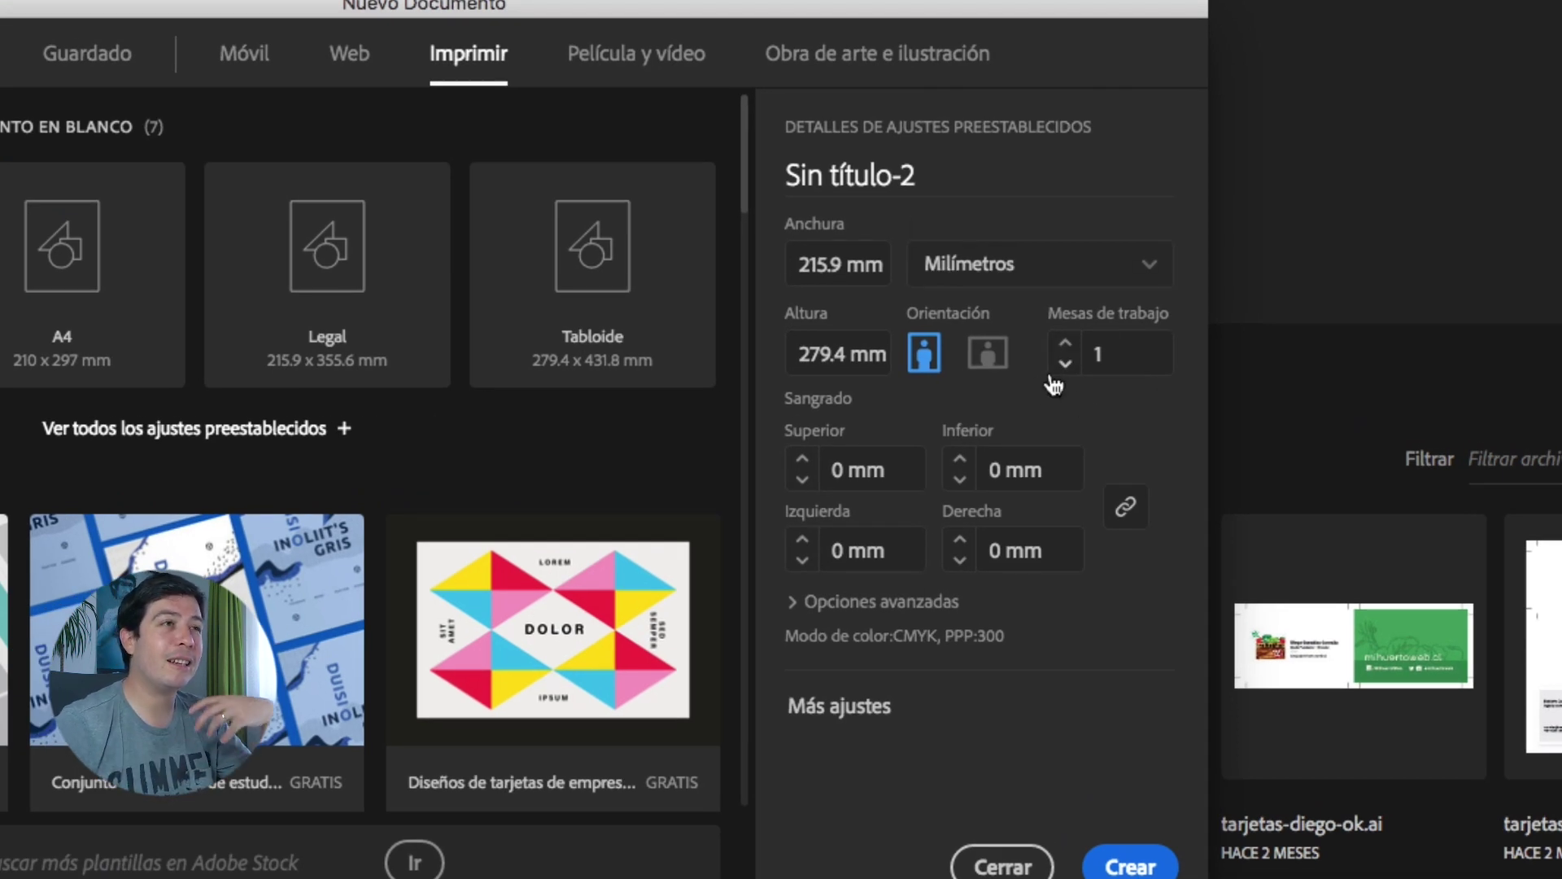
# Name the document 'Prueba 1', keep millimetres and one artboard, and expand Advanced Options
pyautogui.click(928, 172)
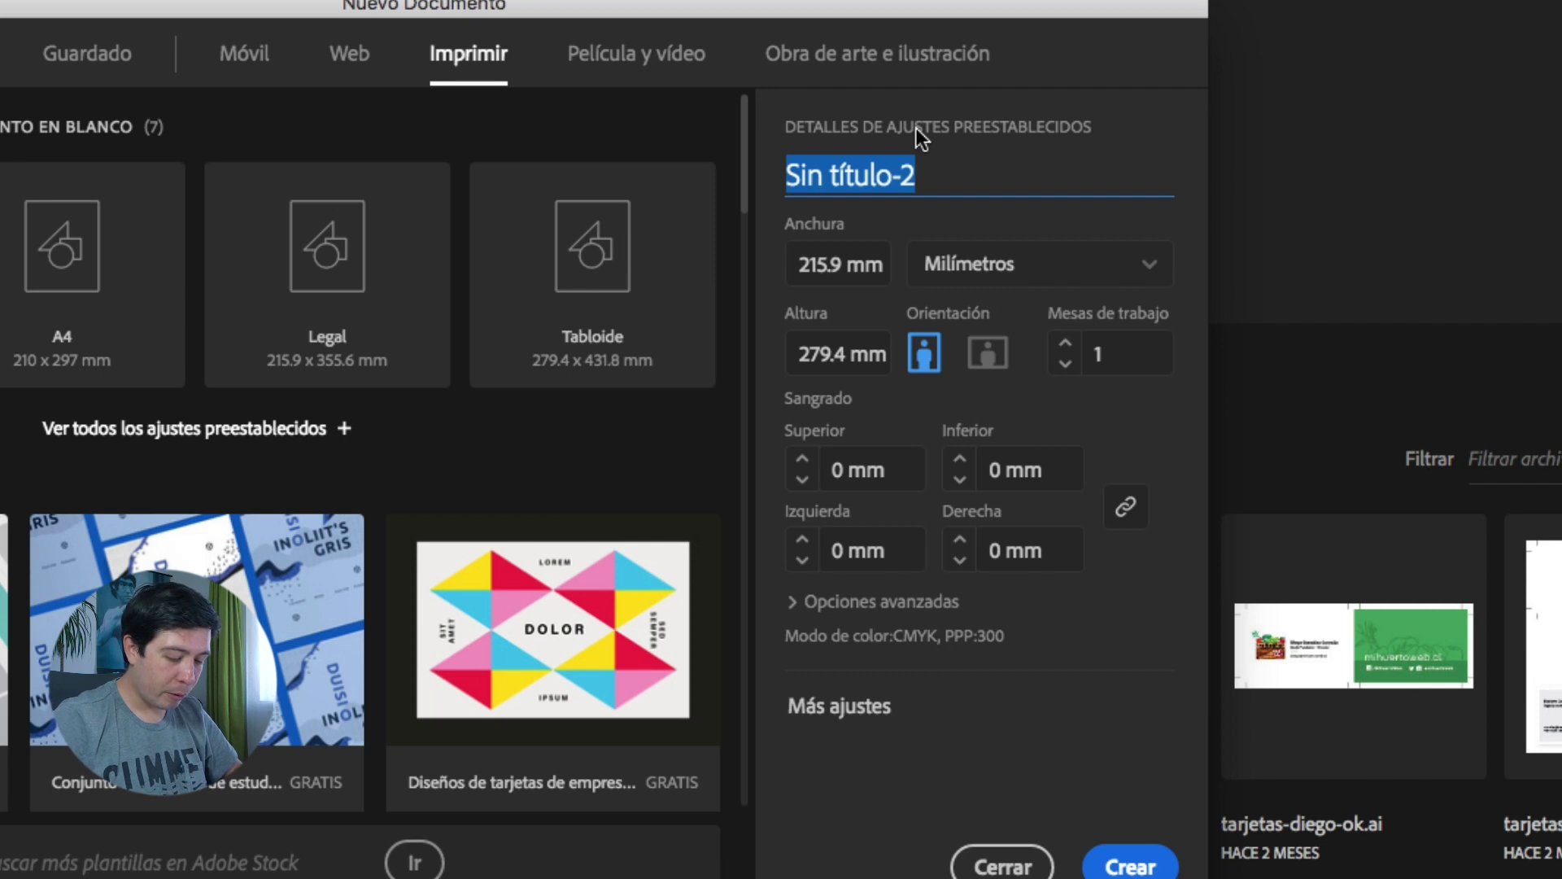
pyautogui.write('Prueba')
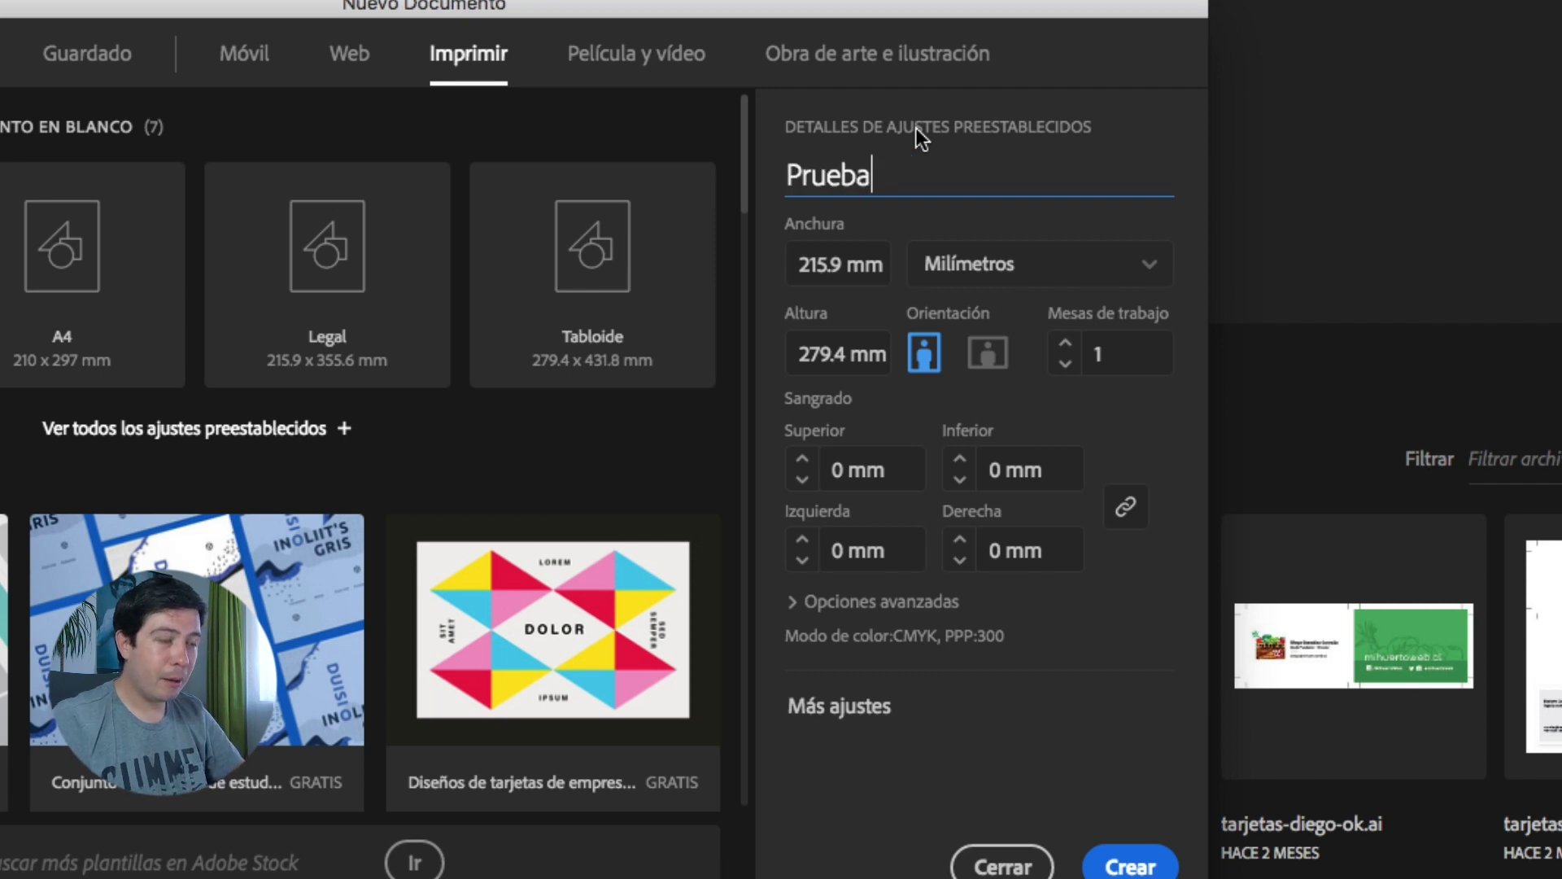
pyautogui.write(' 1')
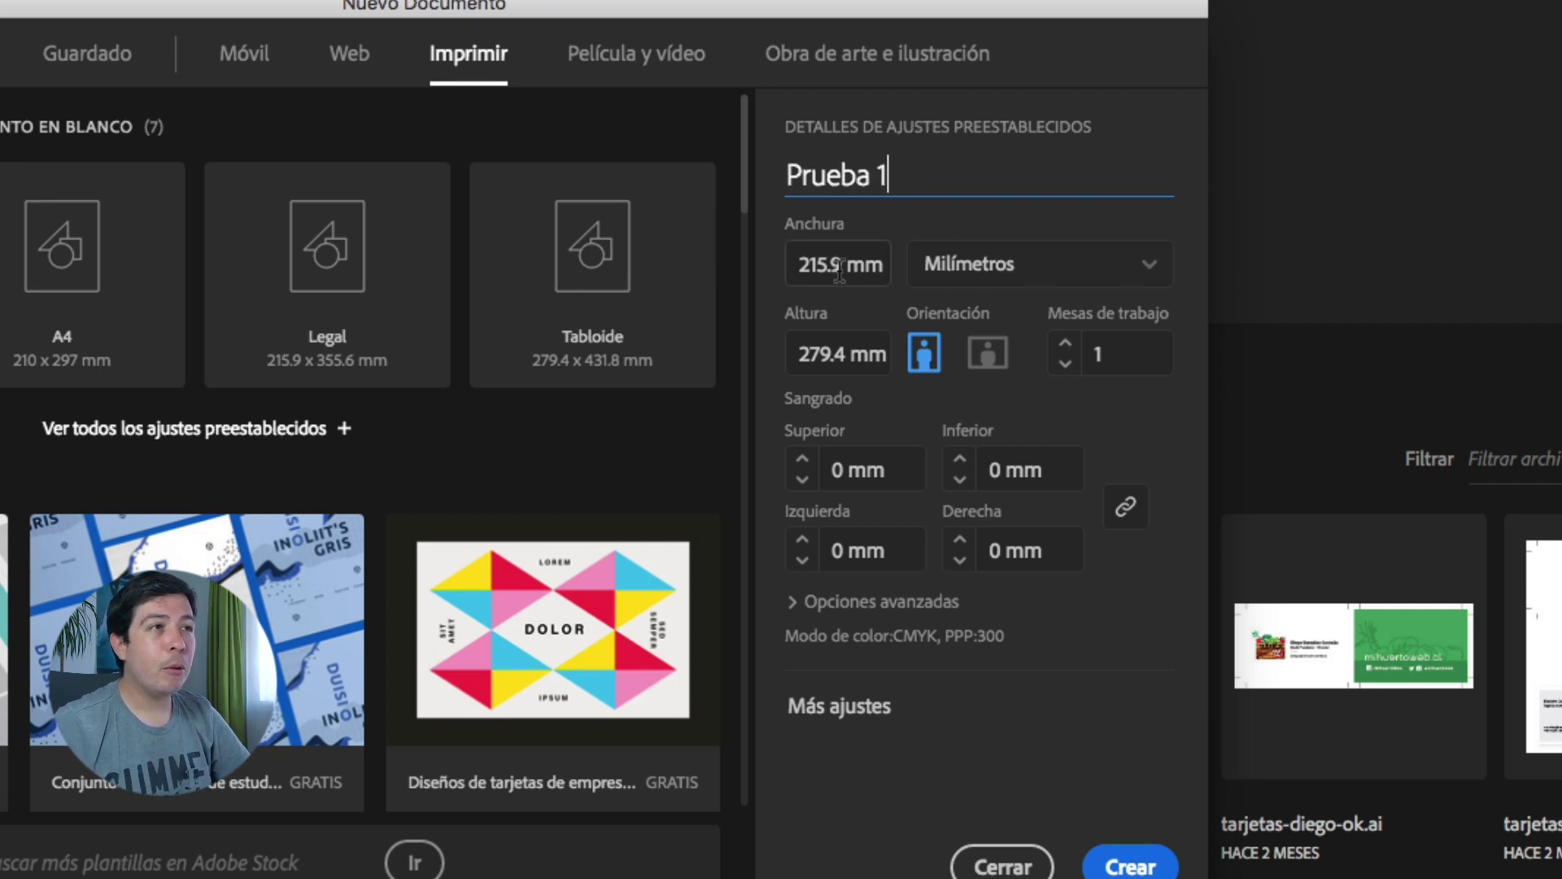
pyautogui.click(1017, 277)
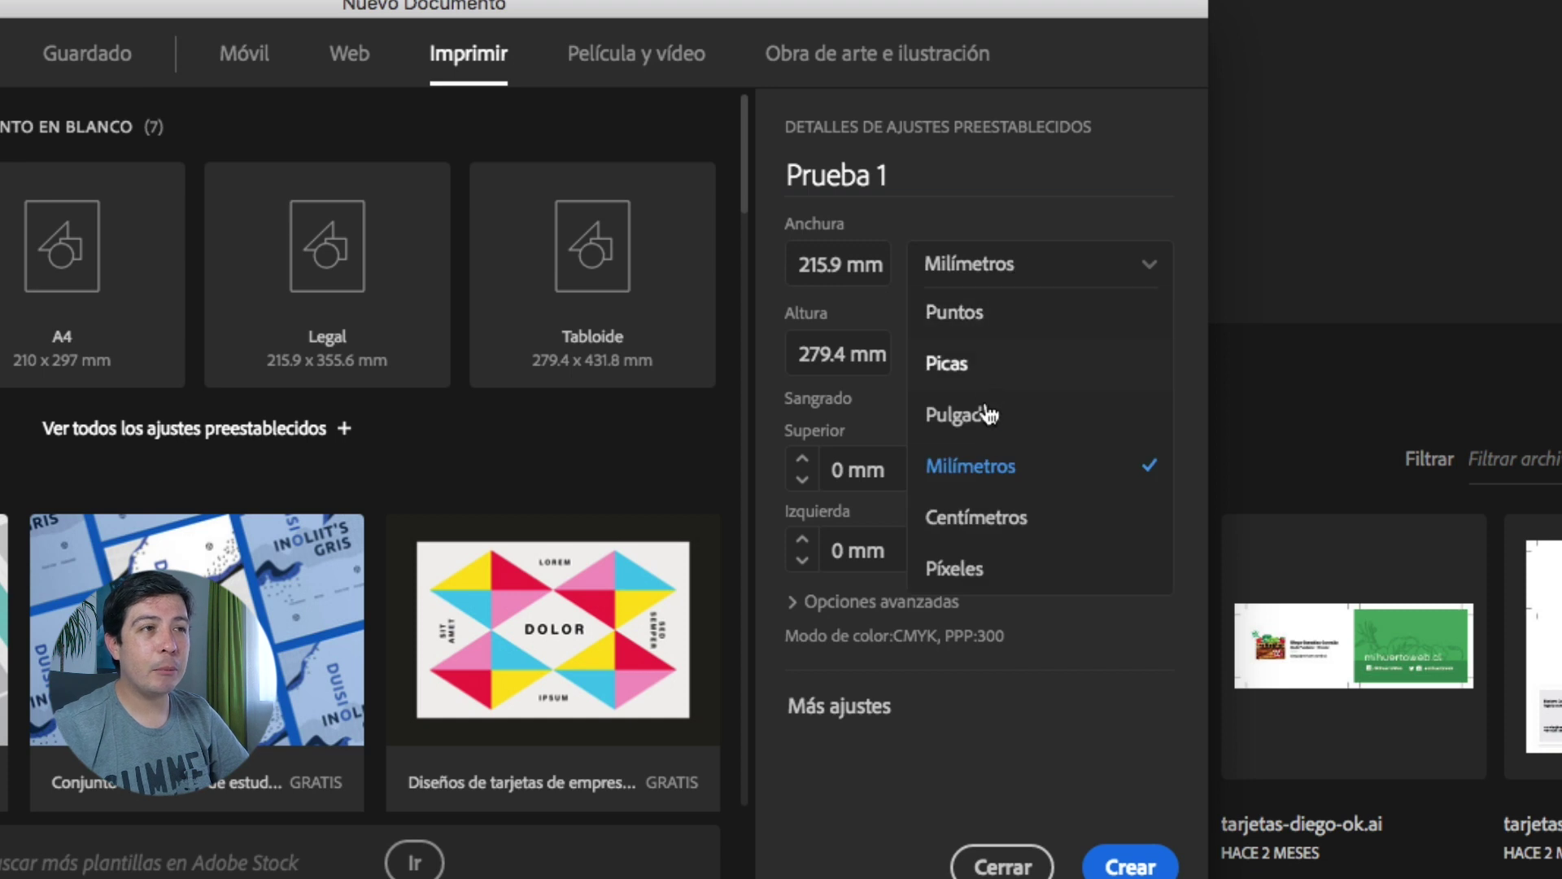
pyautogui.click(949, 198)
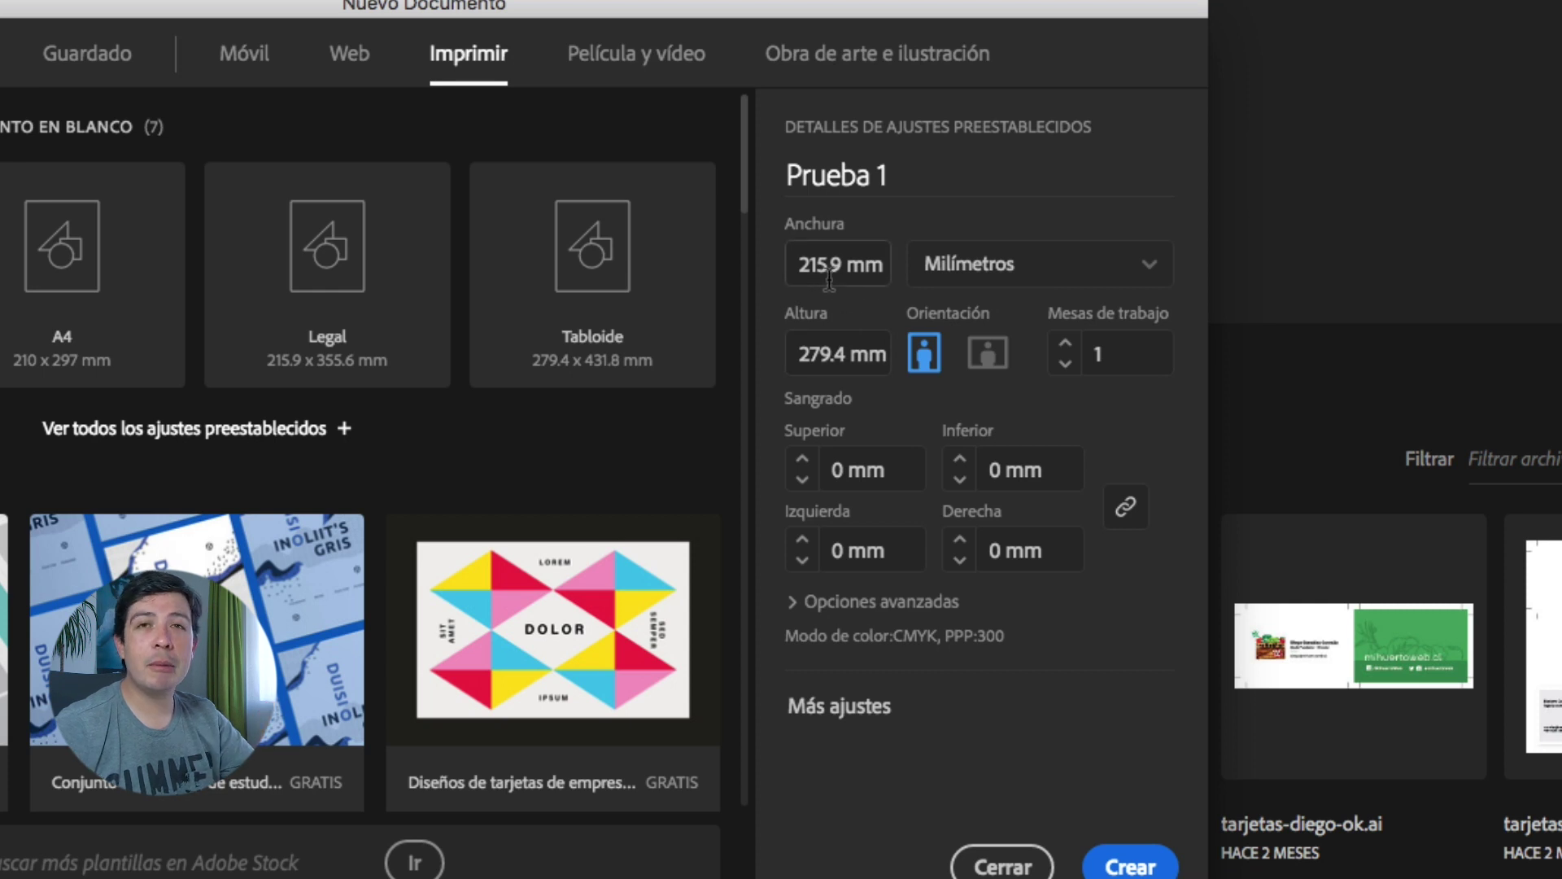
pyautogui.click(1123, 352)
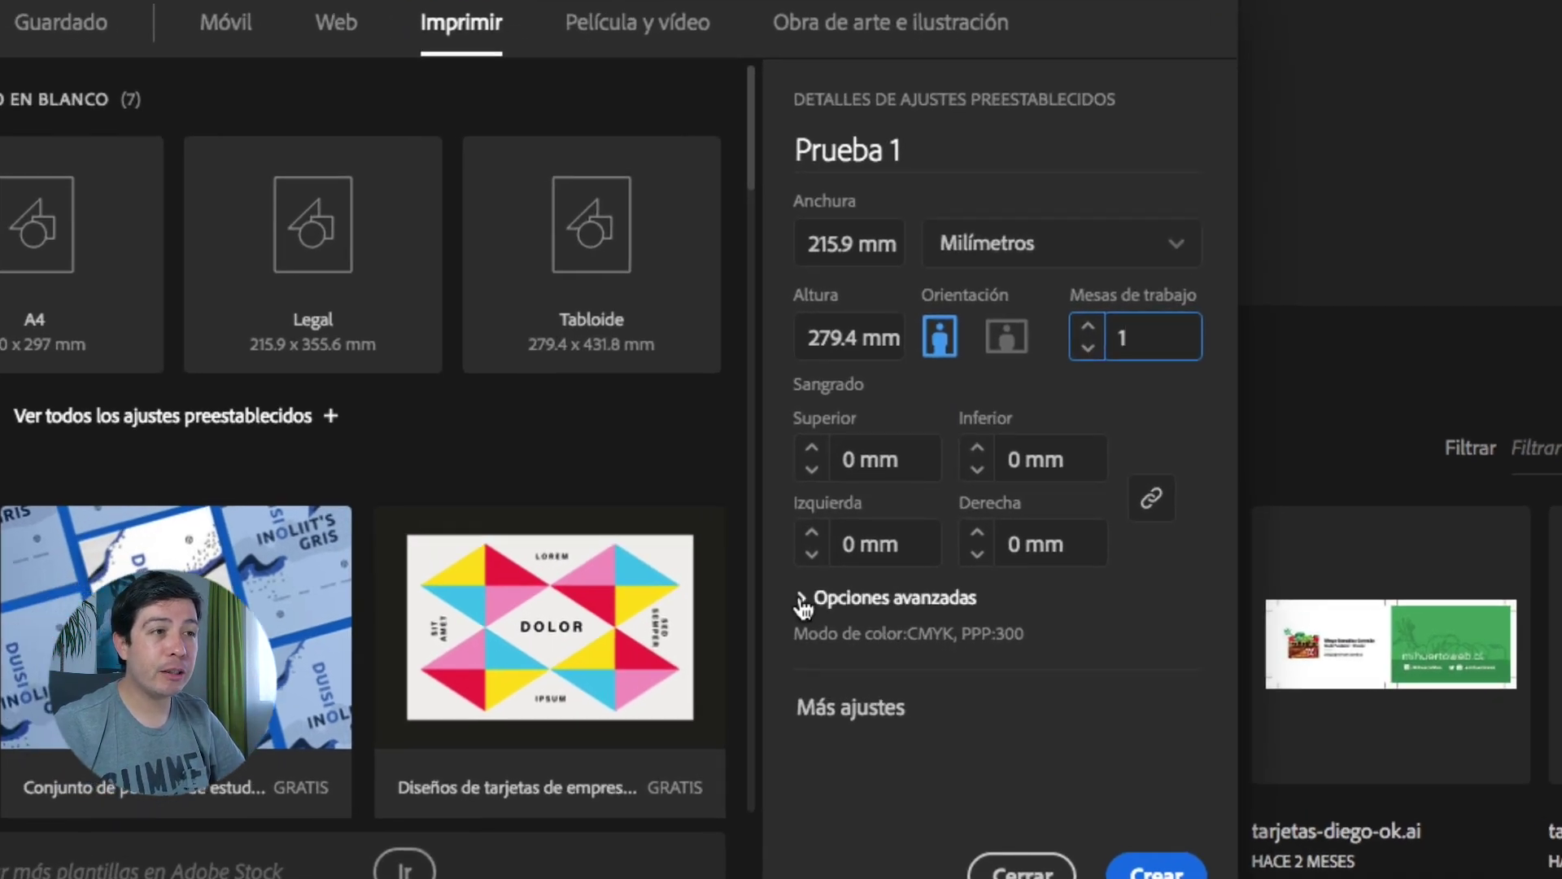
pyautogui.click(804, 600)
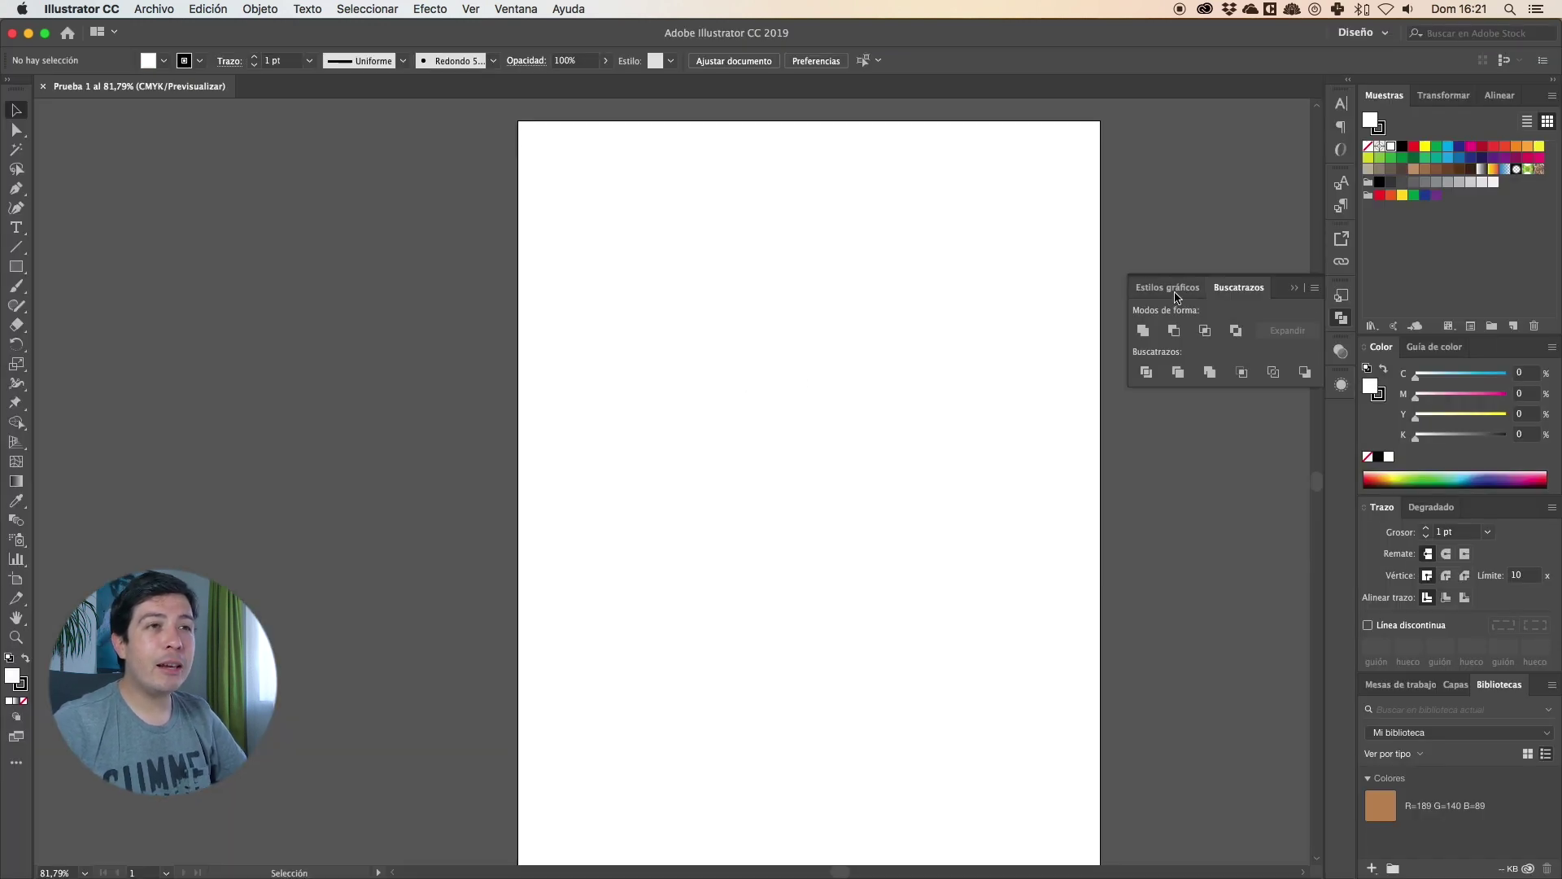
# Collapse the floating Graphic Styles/Pathfinder panel group and scroll the artboard view right
pyautogui.click(1292, 288)
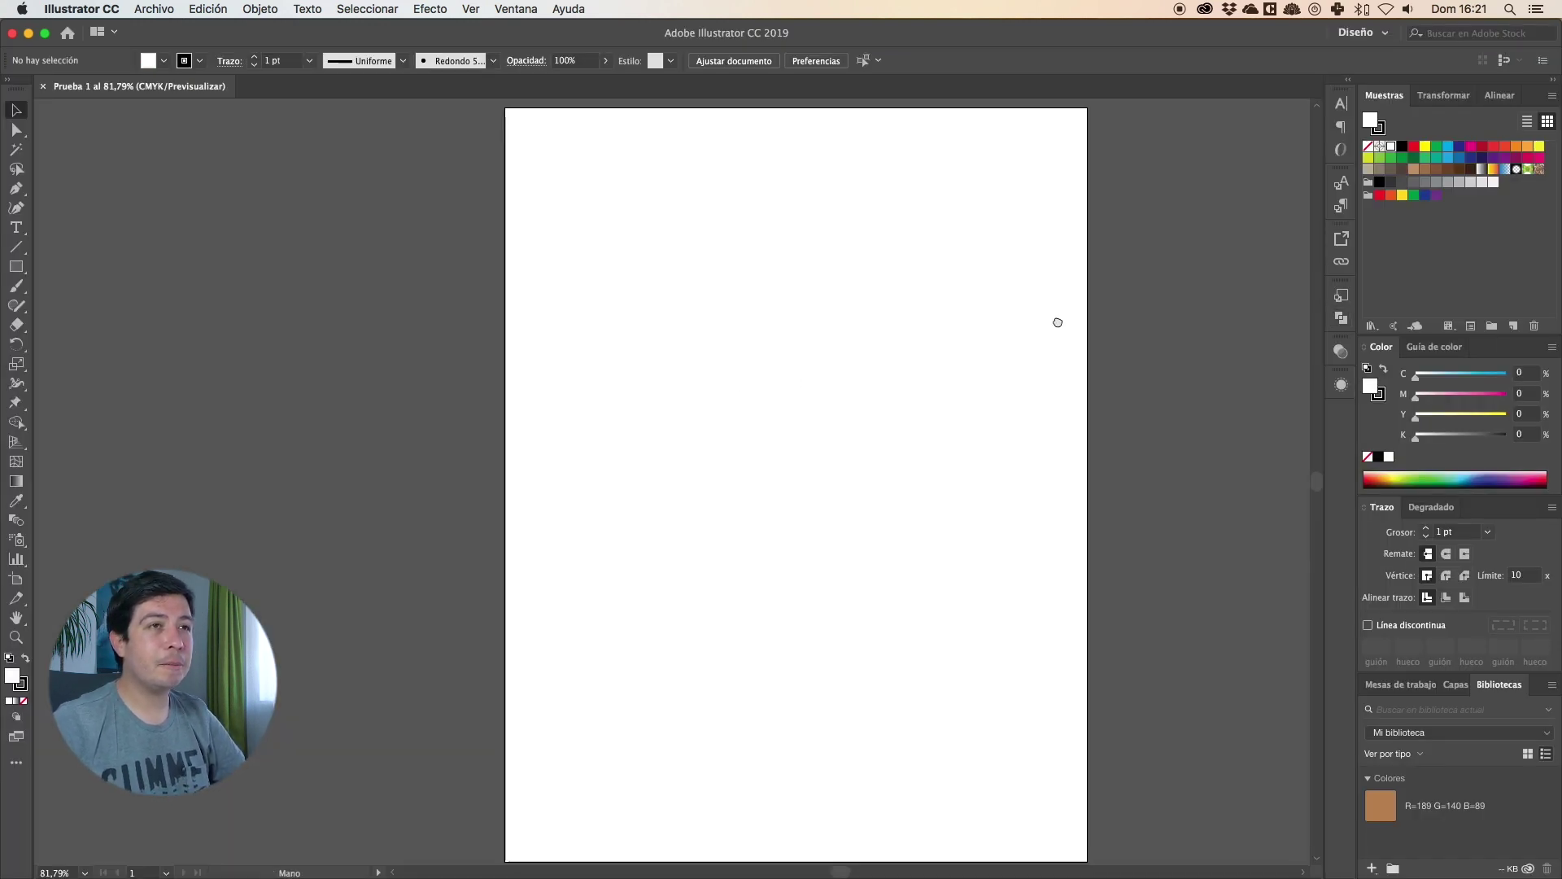
pyautogui.hscroll(5, 1053, 320)
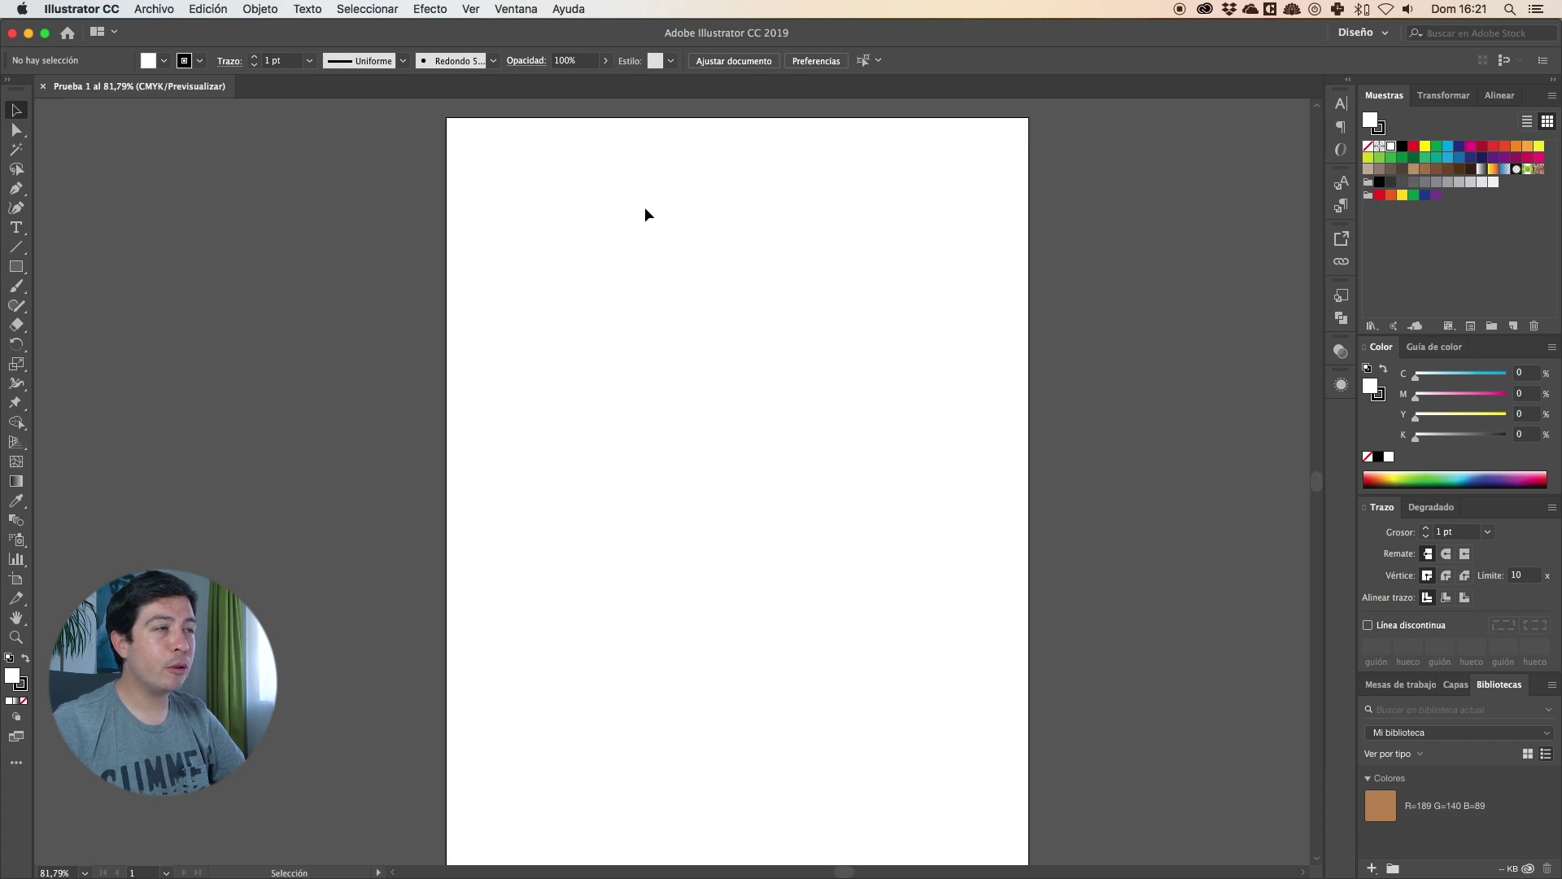
pyautogui.hscroll(2, 557, 228)
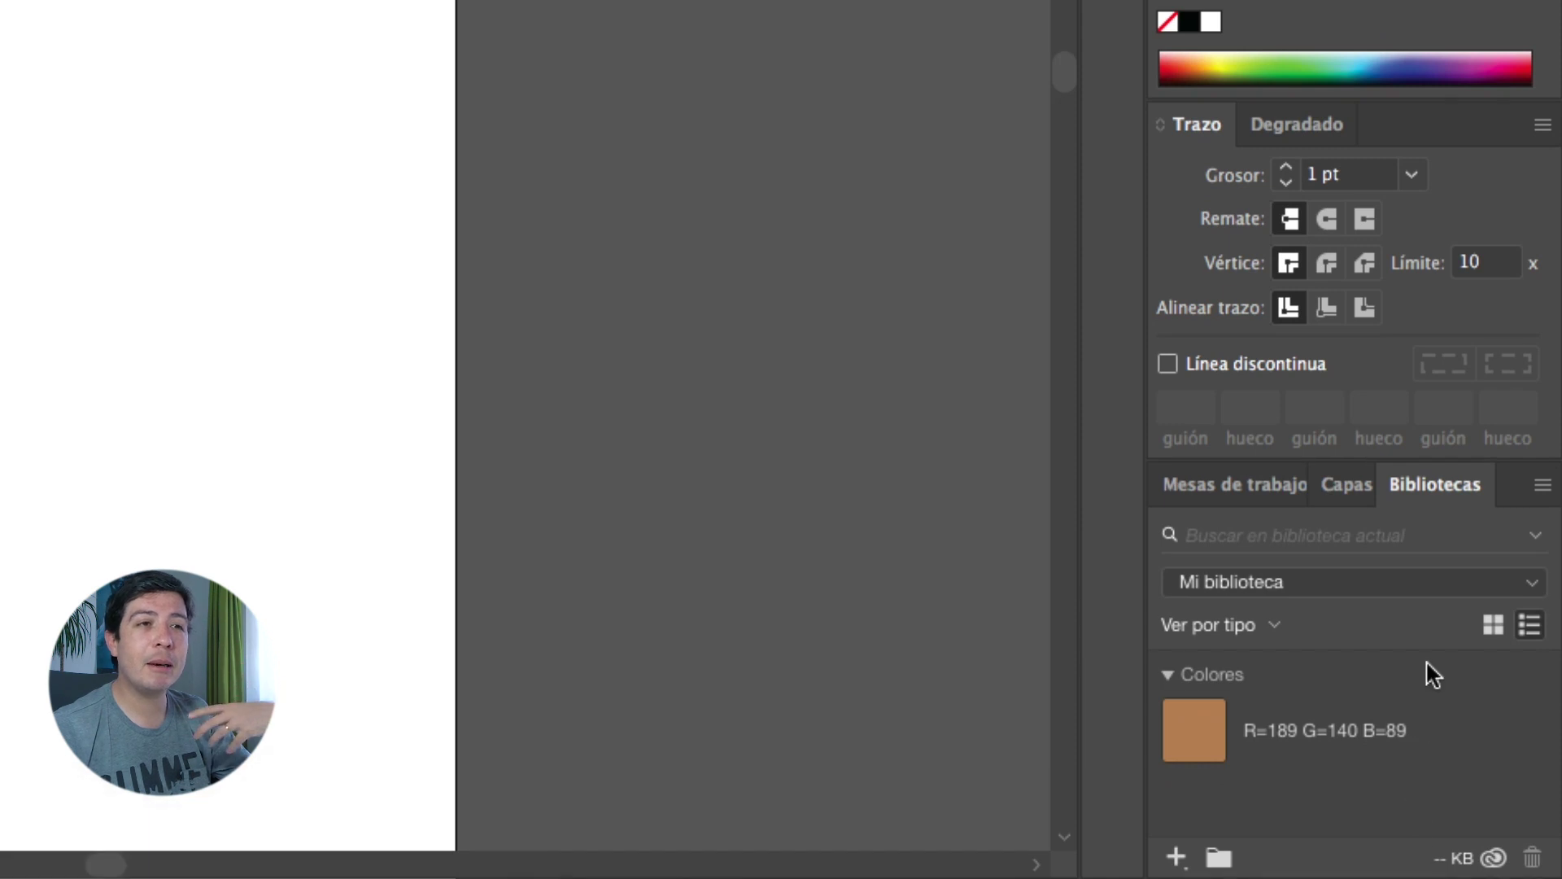
pyautogui.click(1275, 490)
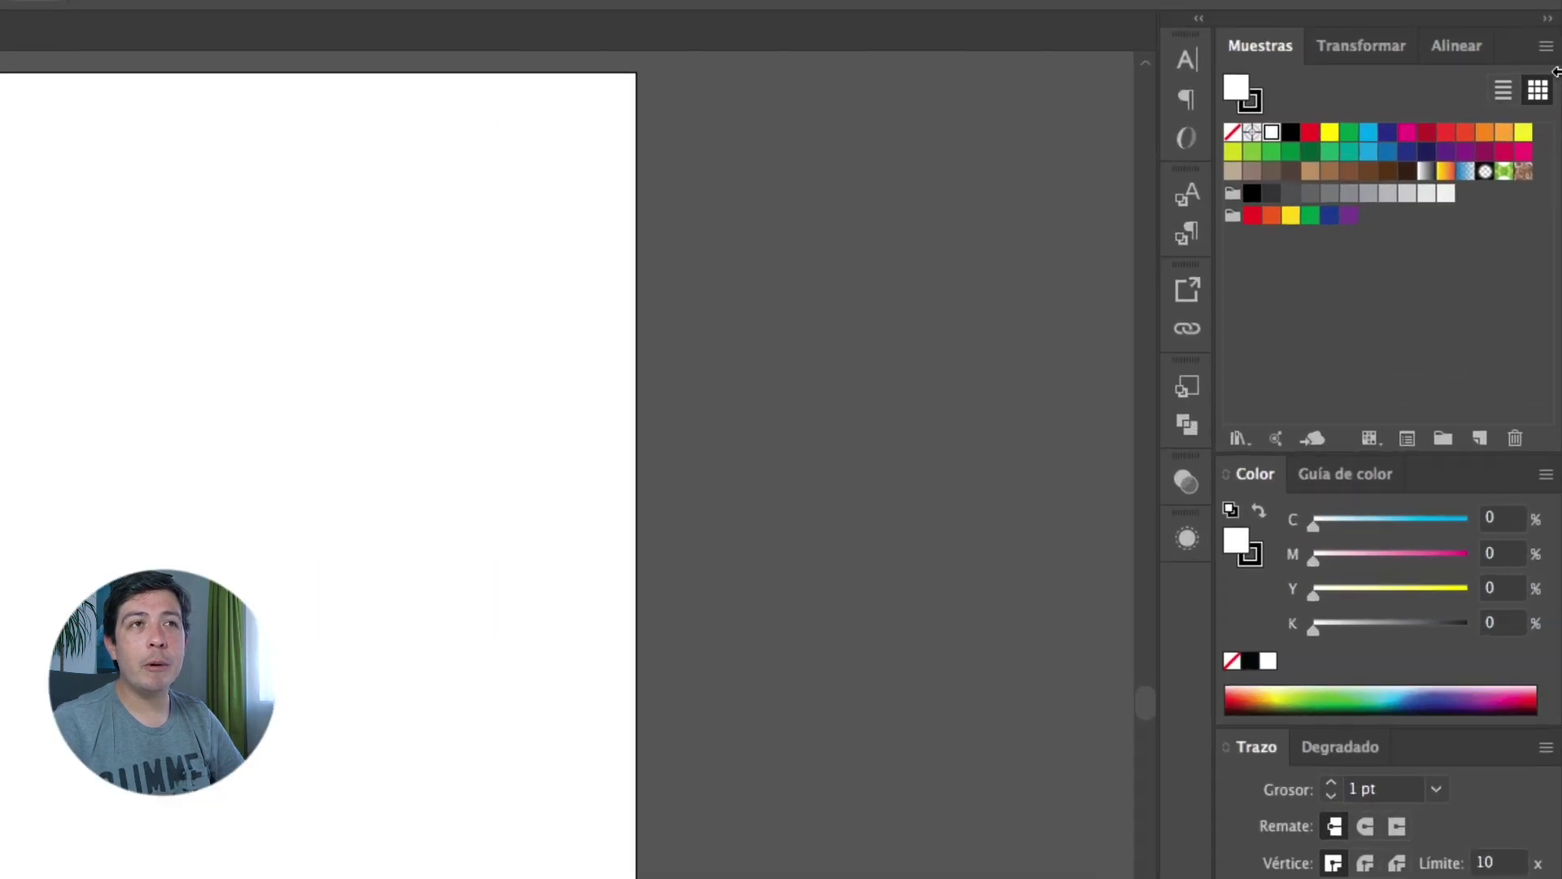
pyautogui.click(1367, 46)
pyautogui.click(1458, 45)
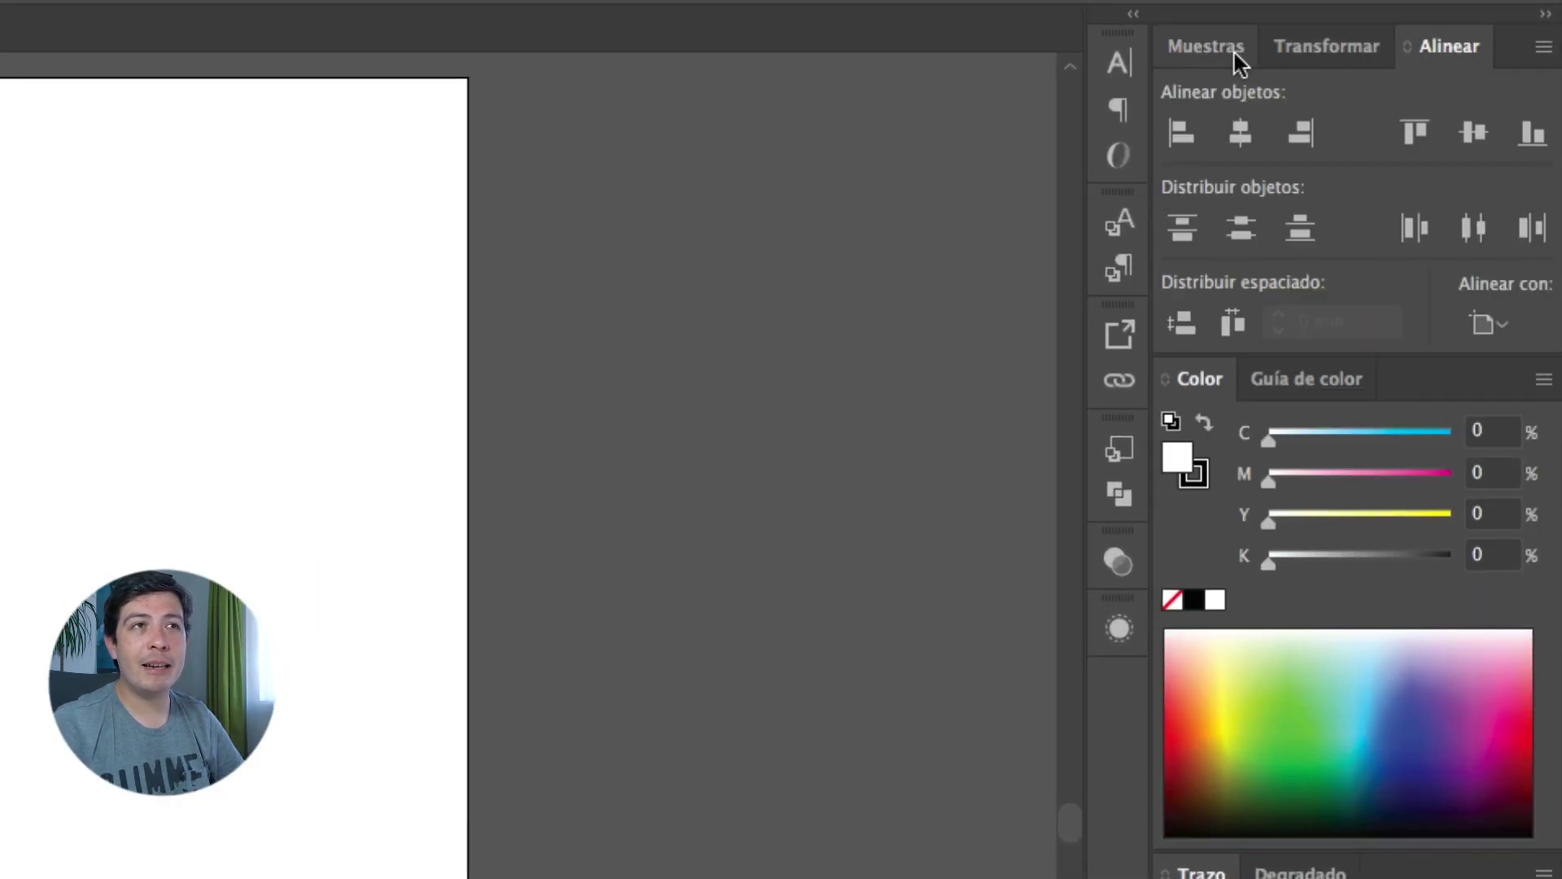
pyautogui.click(1200, 47)
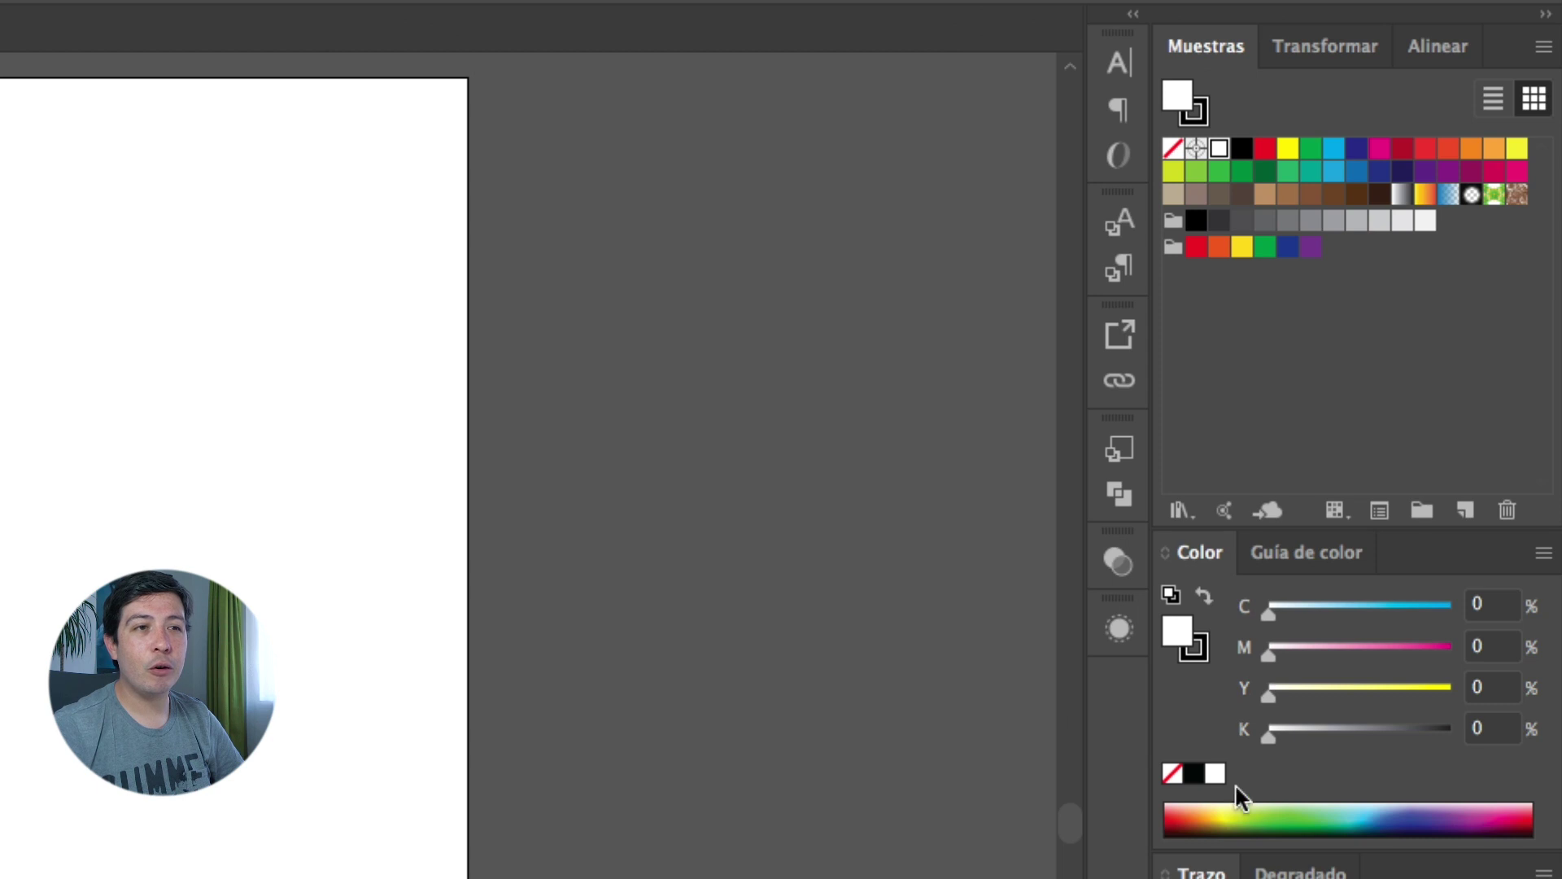
pyautogui.click(1274, 557)
pyautogui.click(1189, 552)
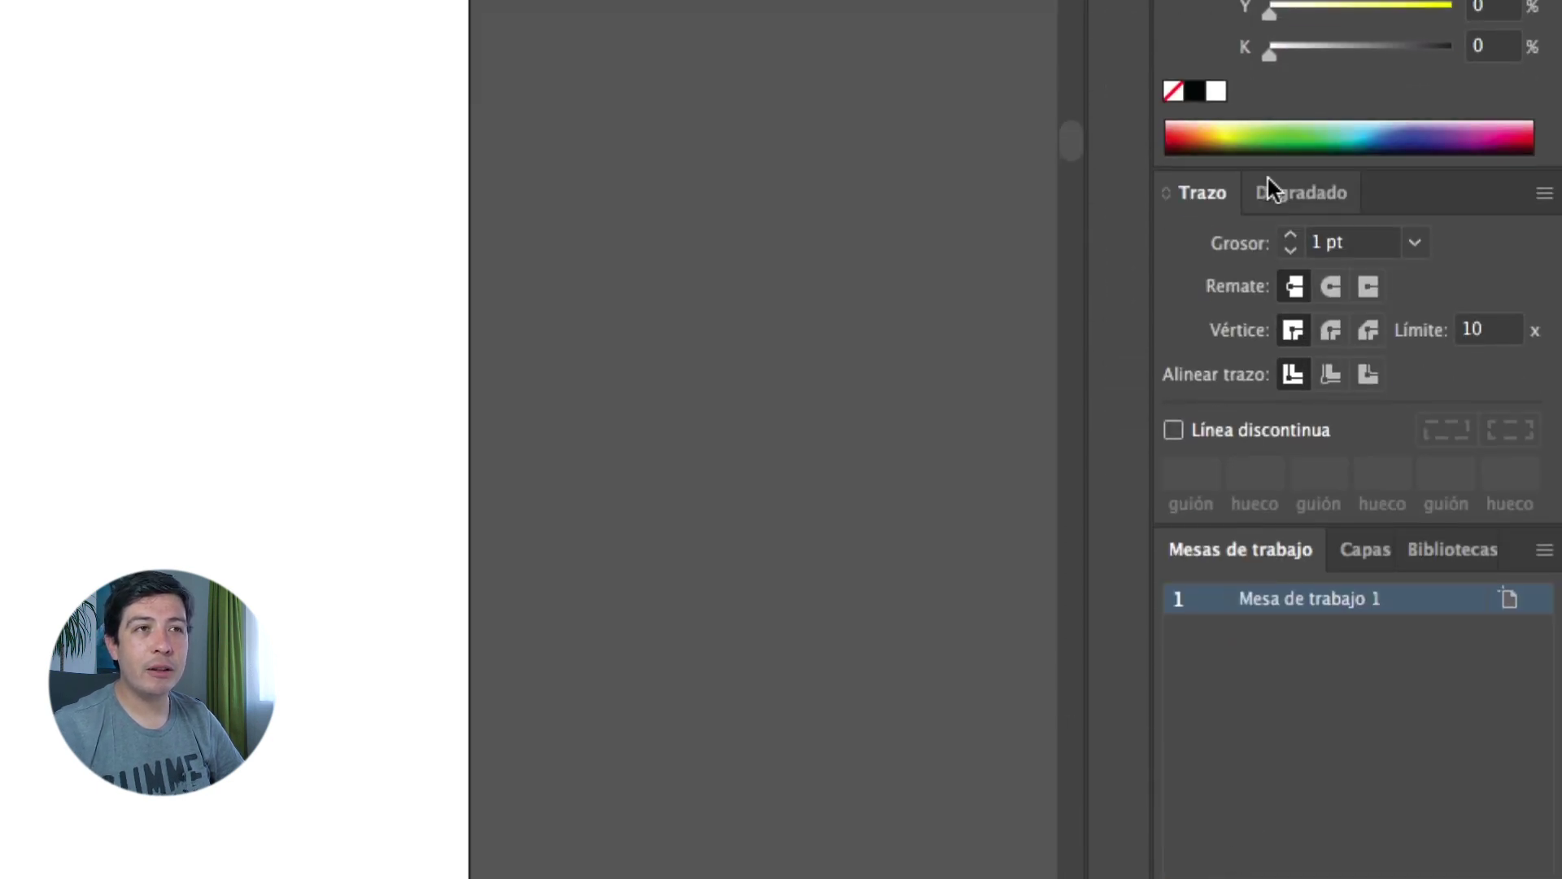
pyautogui.click(1380, 488)
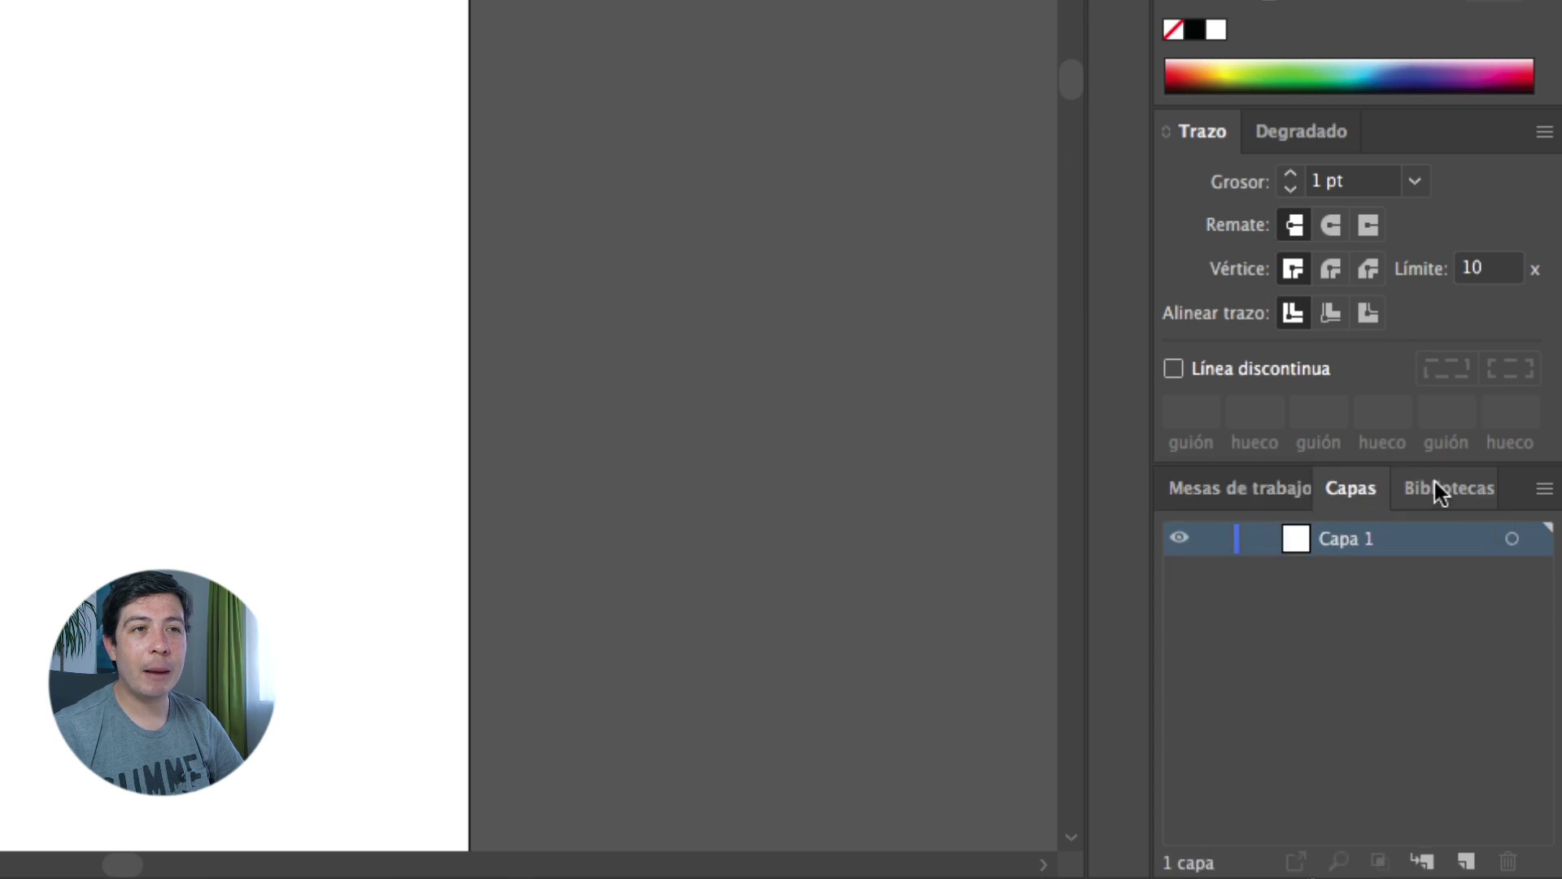
pyautogui.click(1434, 492)
pyautogui.click(1262, 491)
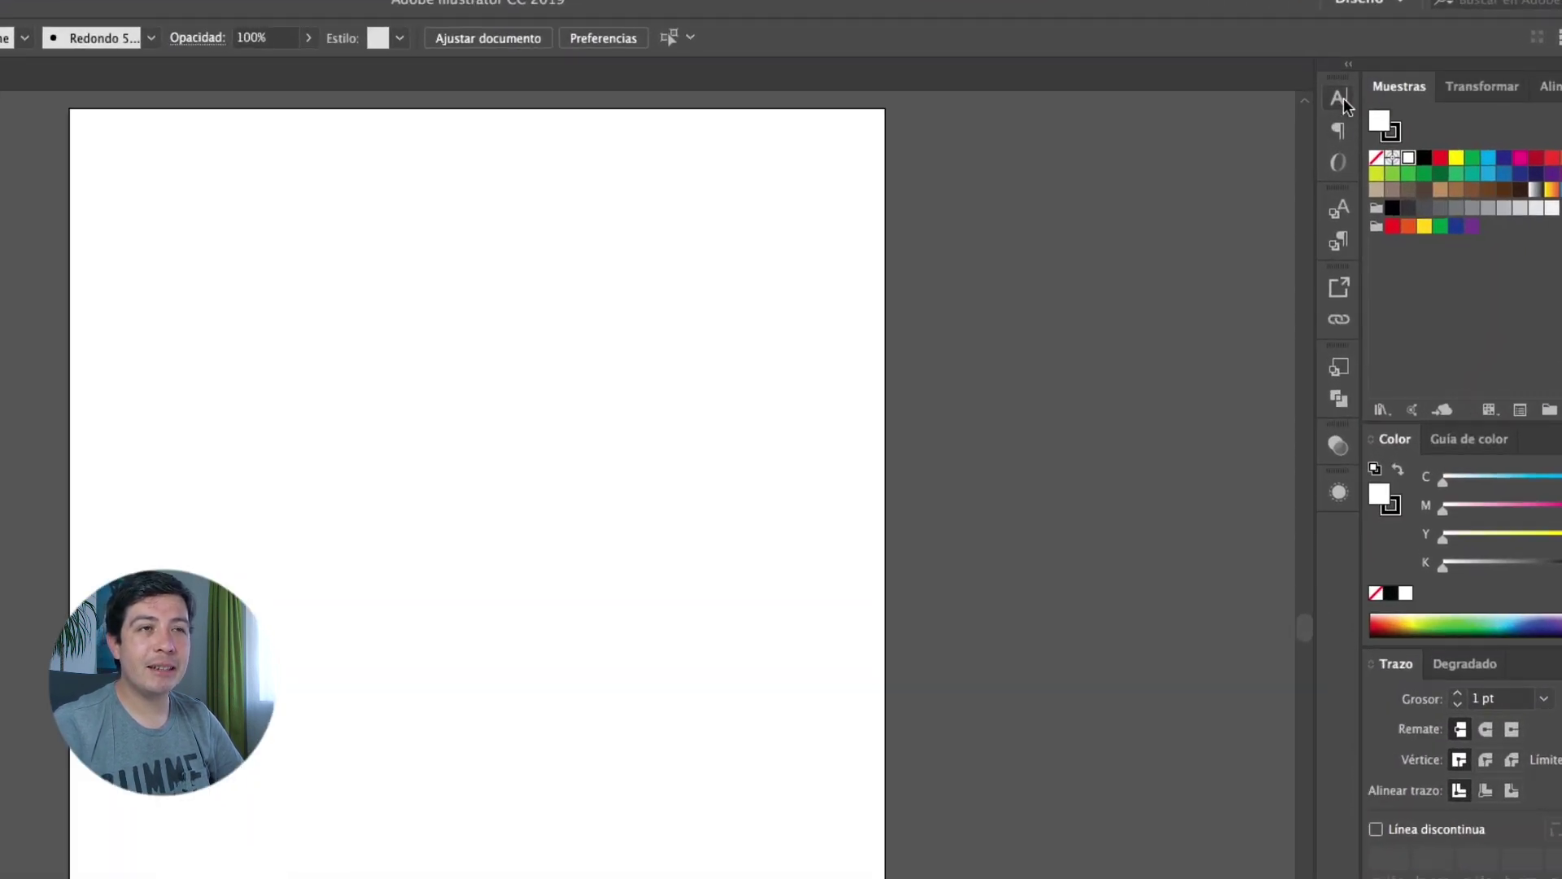
pyautogui.click(1343, 103)
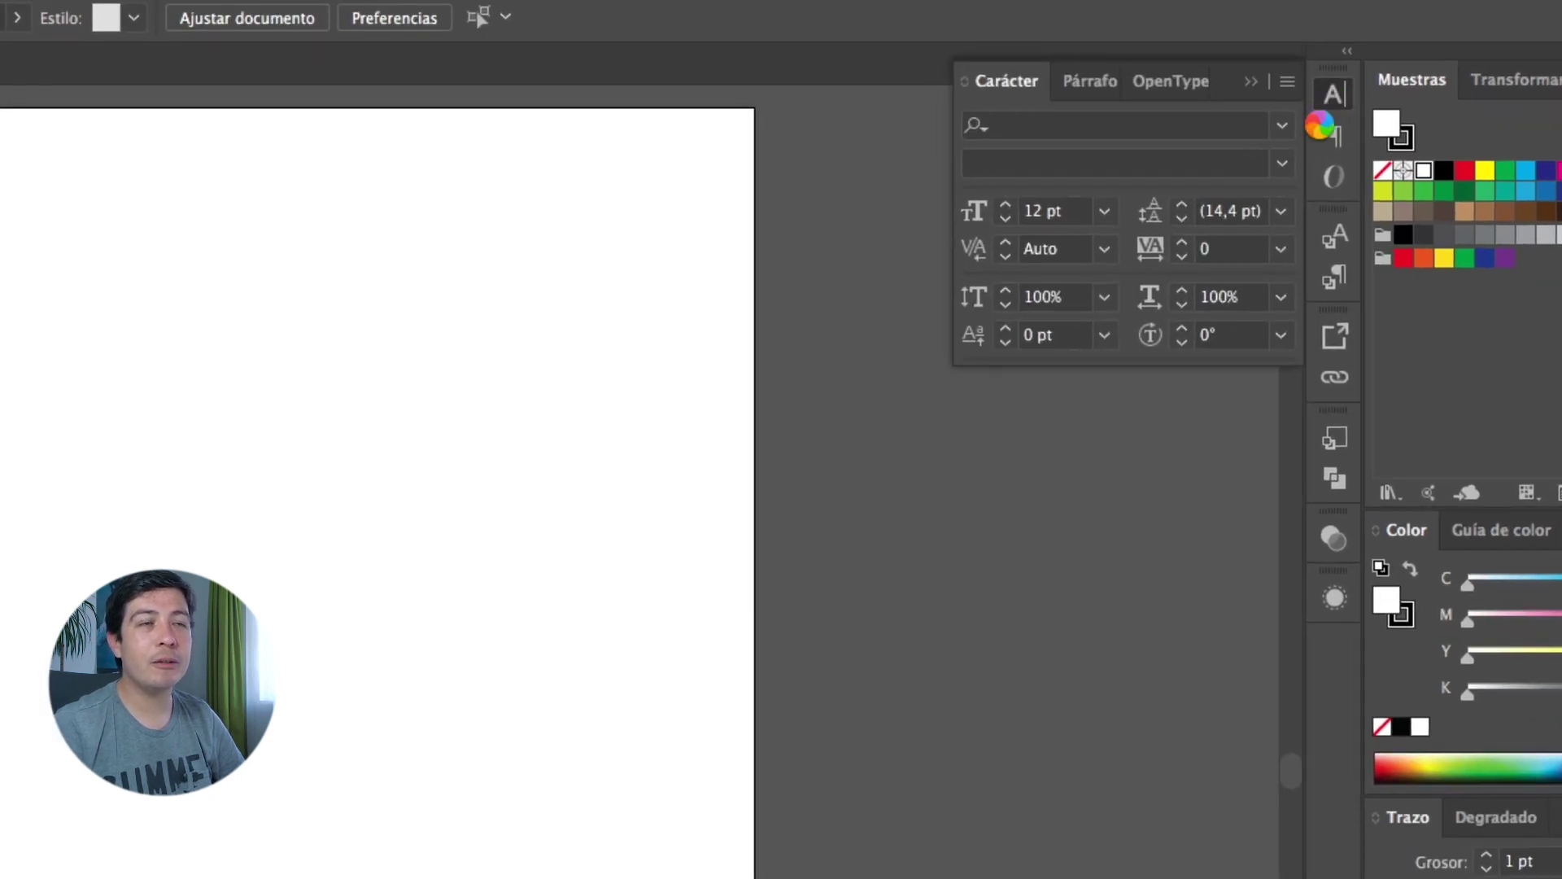
pyautogui.click(1335, 94)
pyautogui.click(1336, 138)
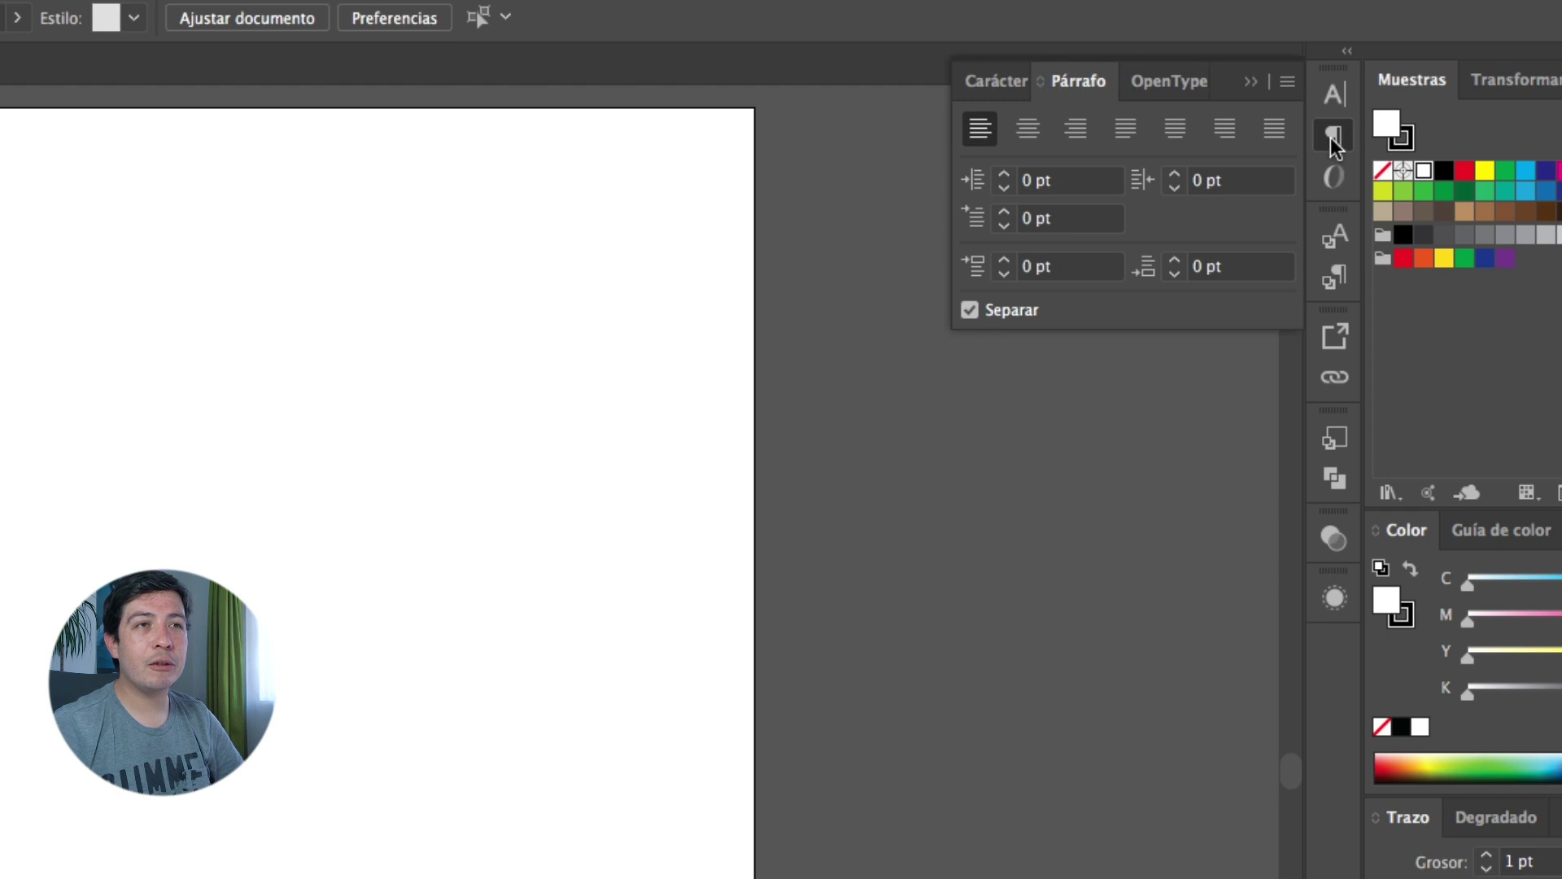
pyautogui.click(1335, 140)
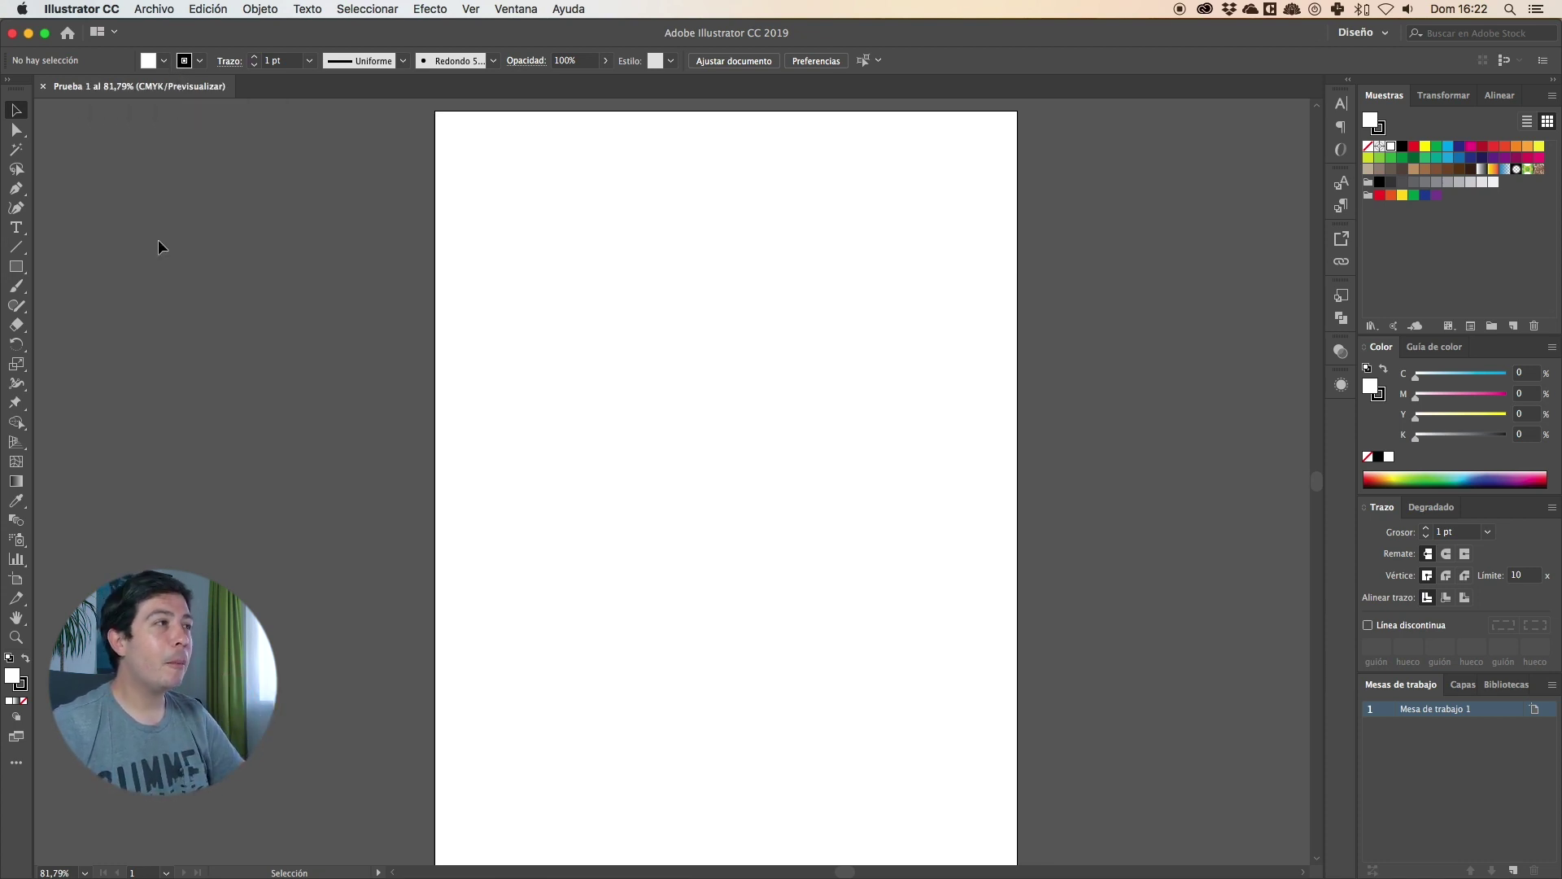
pyautogui.click(16, 268)
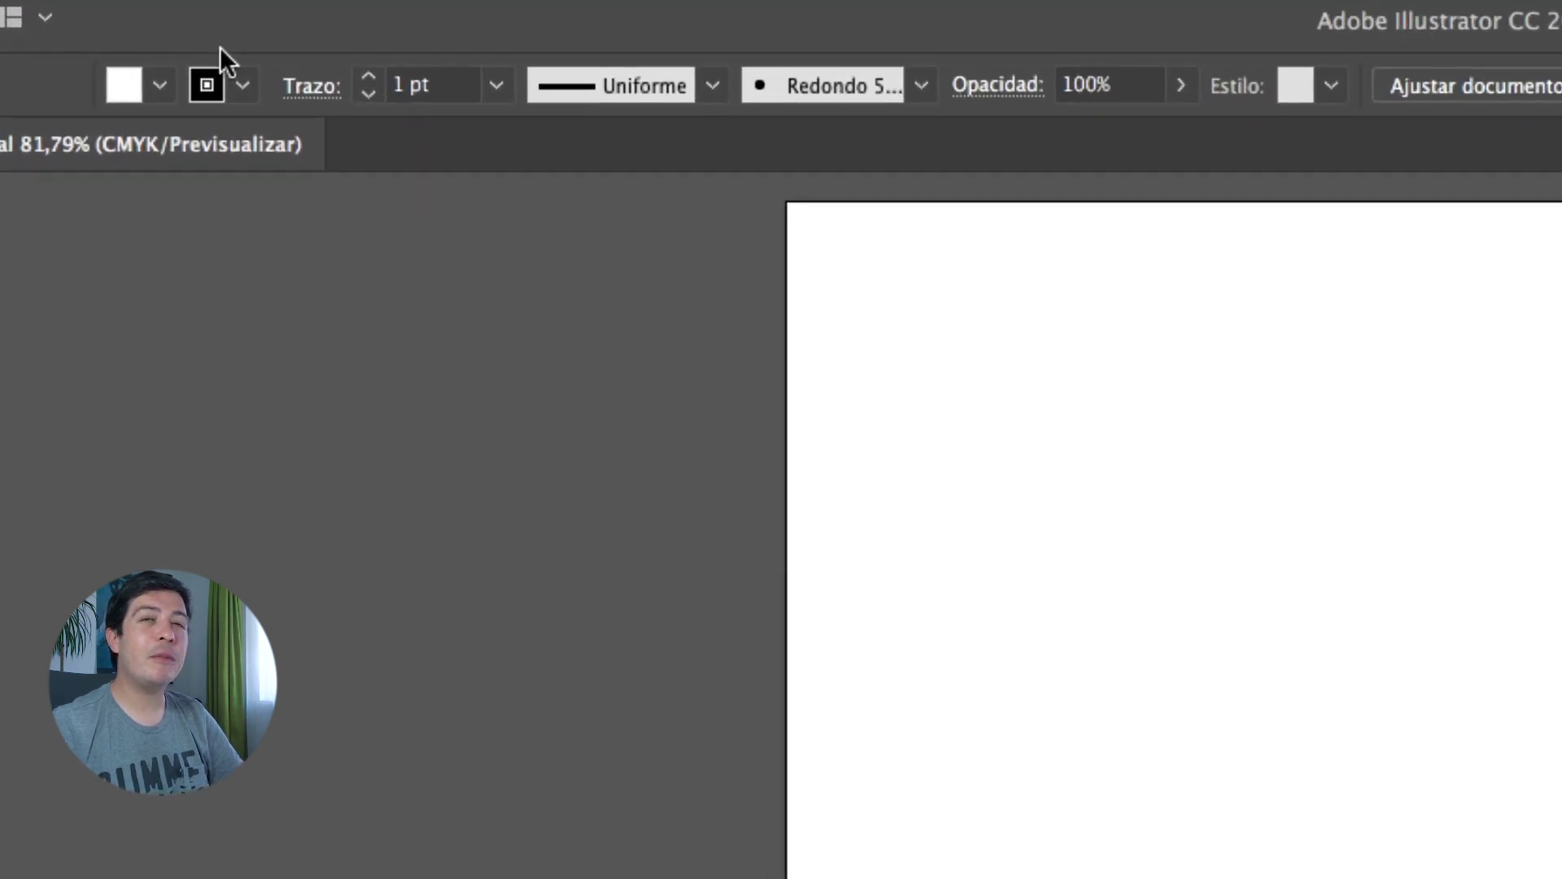
# Give the Rectangle tool a red fill and a 4 pt yellow stroke with the Uniform profile
pyautogui.click(159, 85)
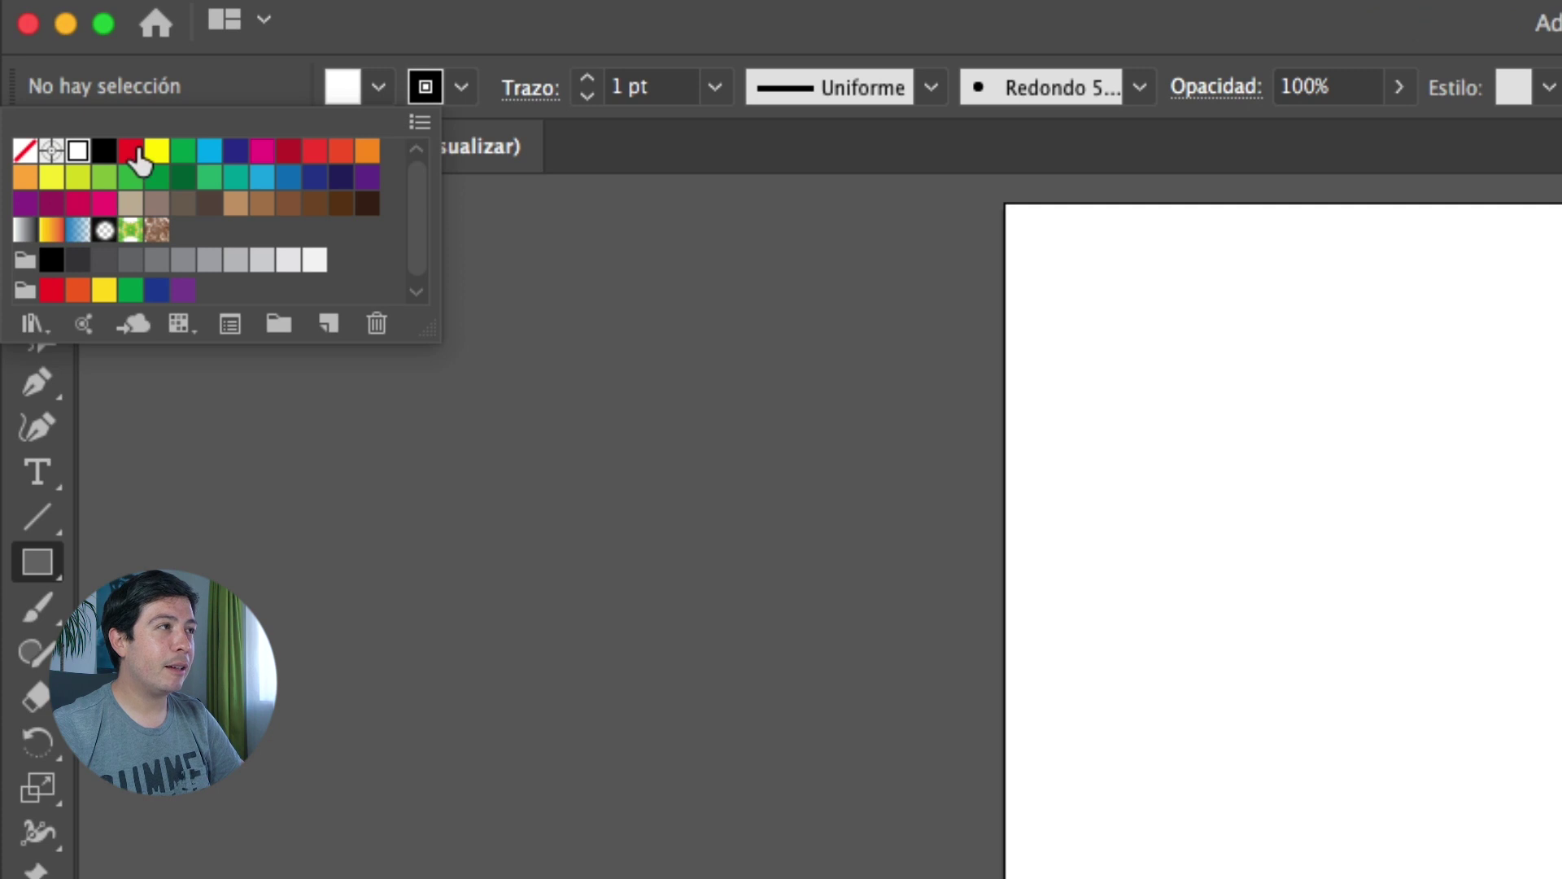
pyautogui.click(132, 151)
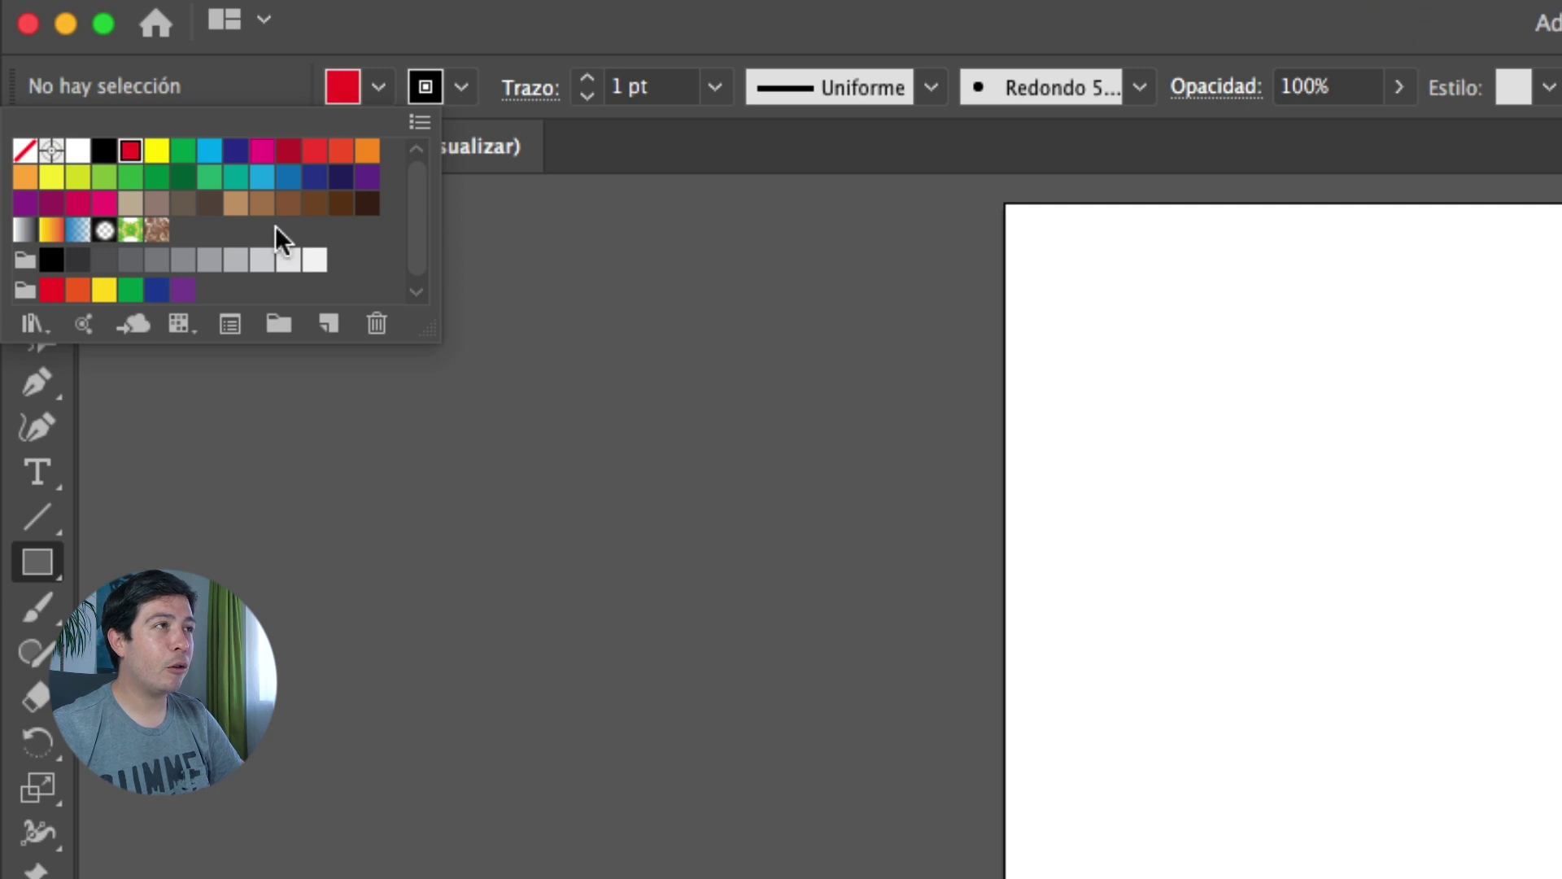
pyautogui.click(462, 88)
pyautogui.click(462, 88)
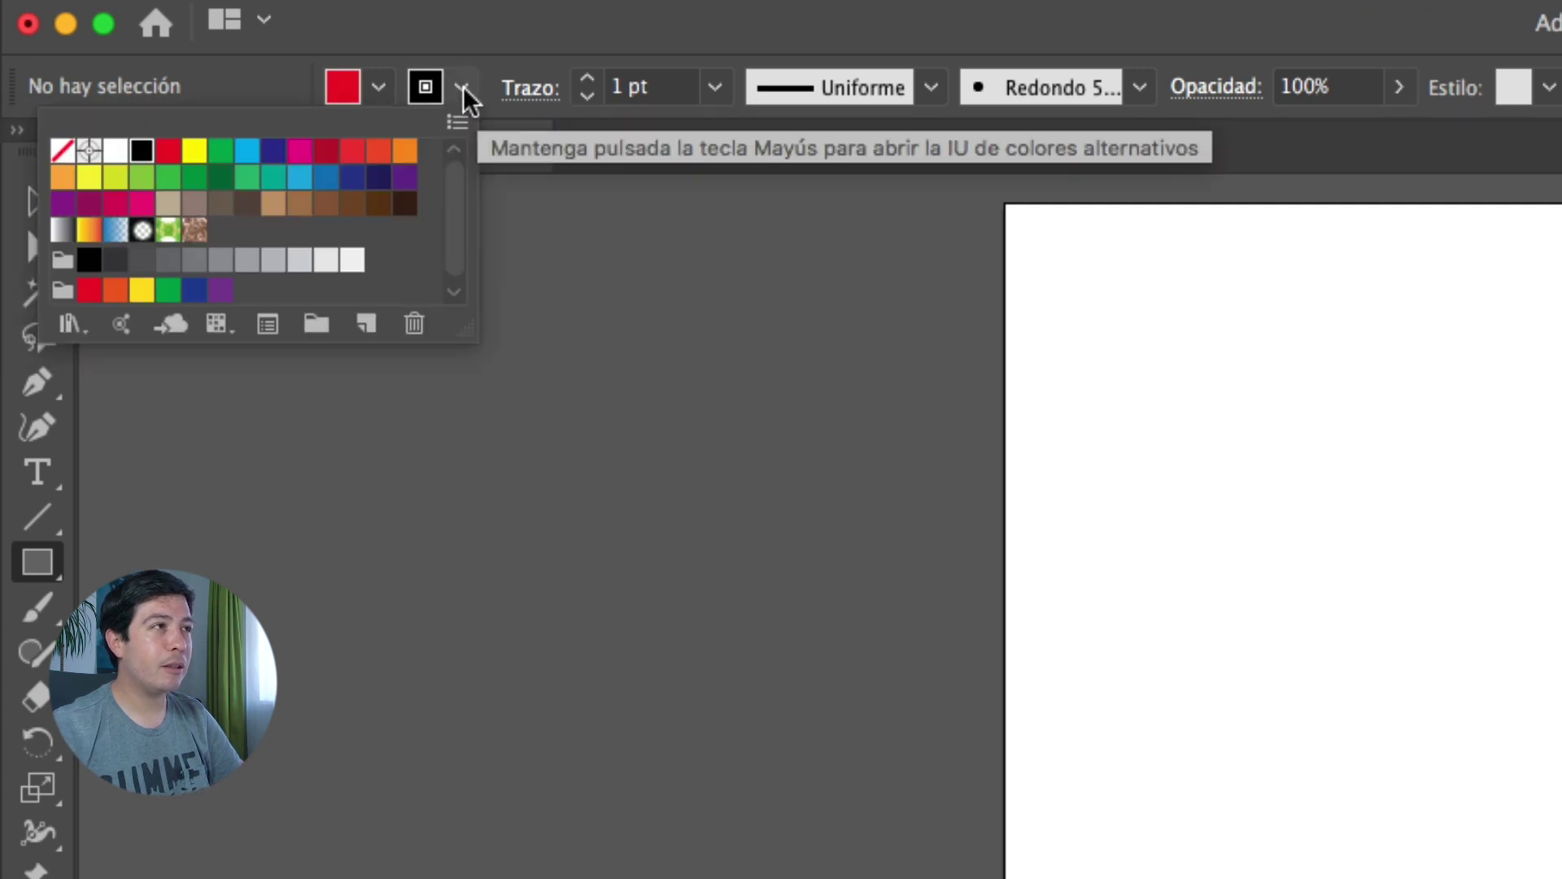
pyautogui.click(193, 153)
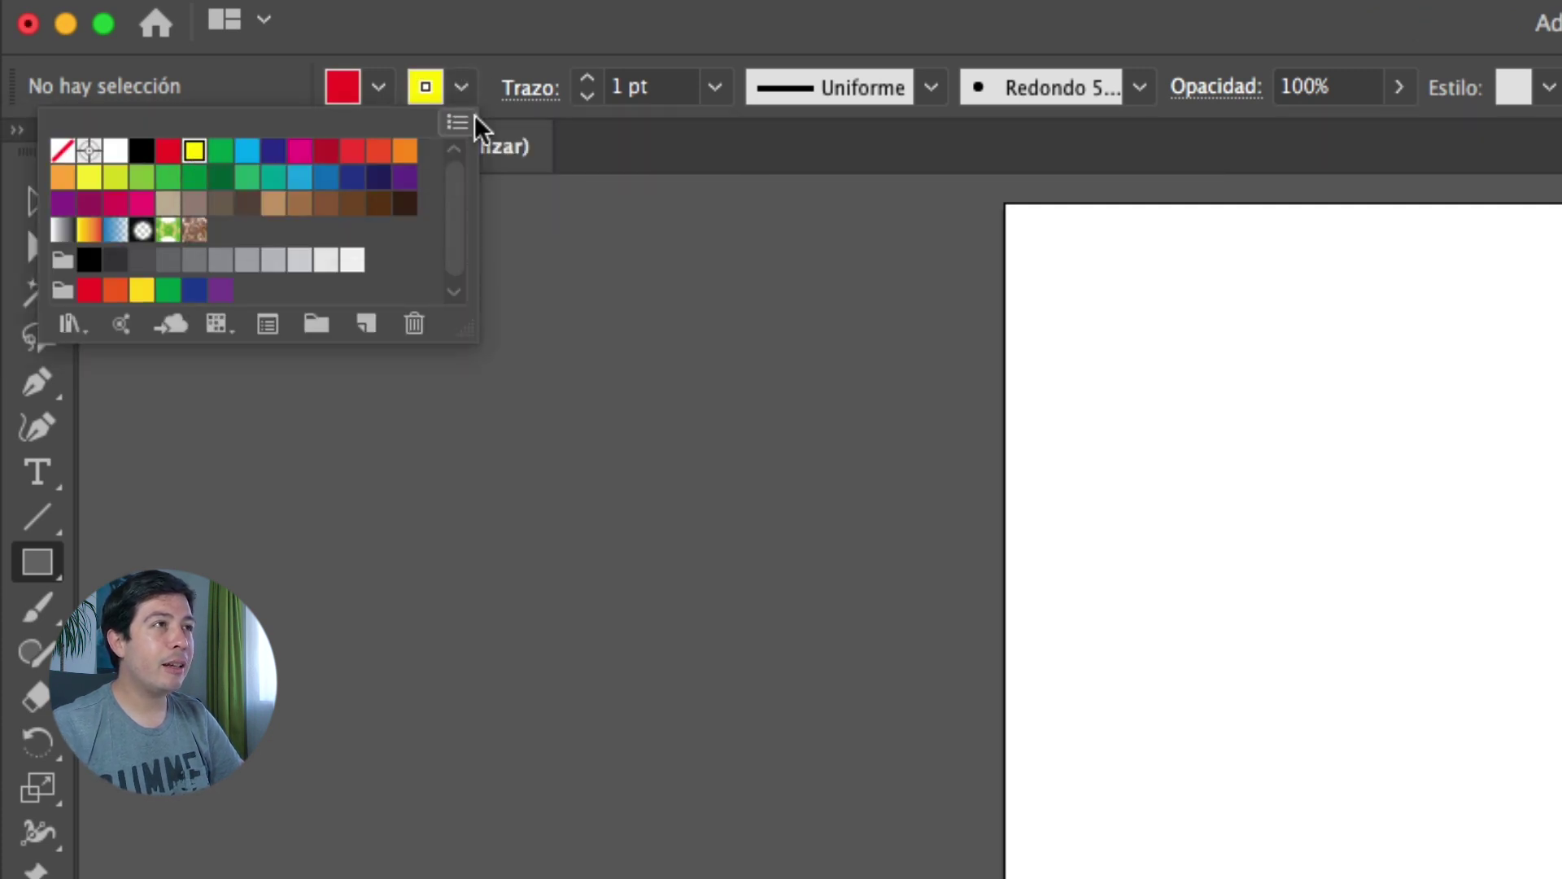
pyautogui.click(593, 78)
pyautogui.click(593, 78)
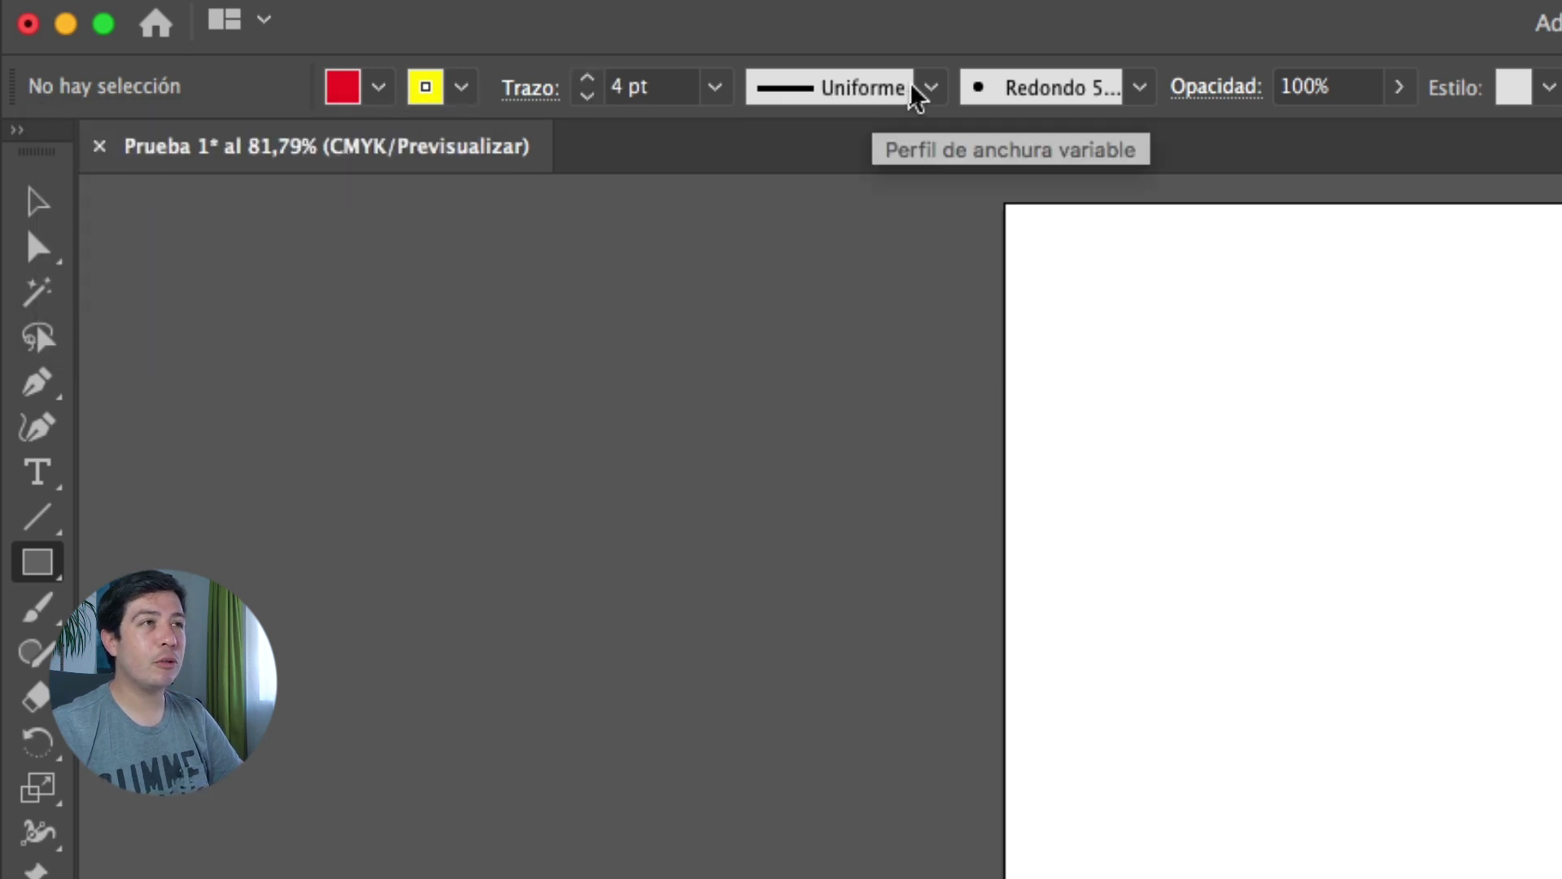
pyautogui.click(931, 89)
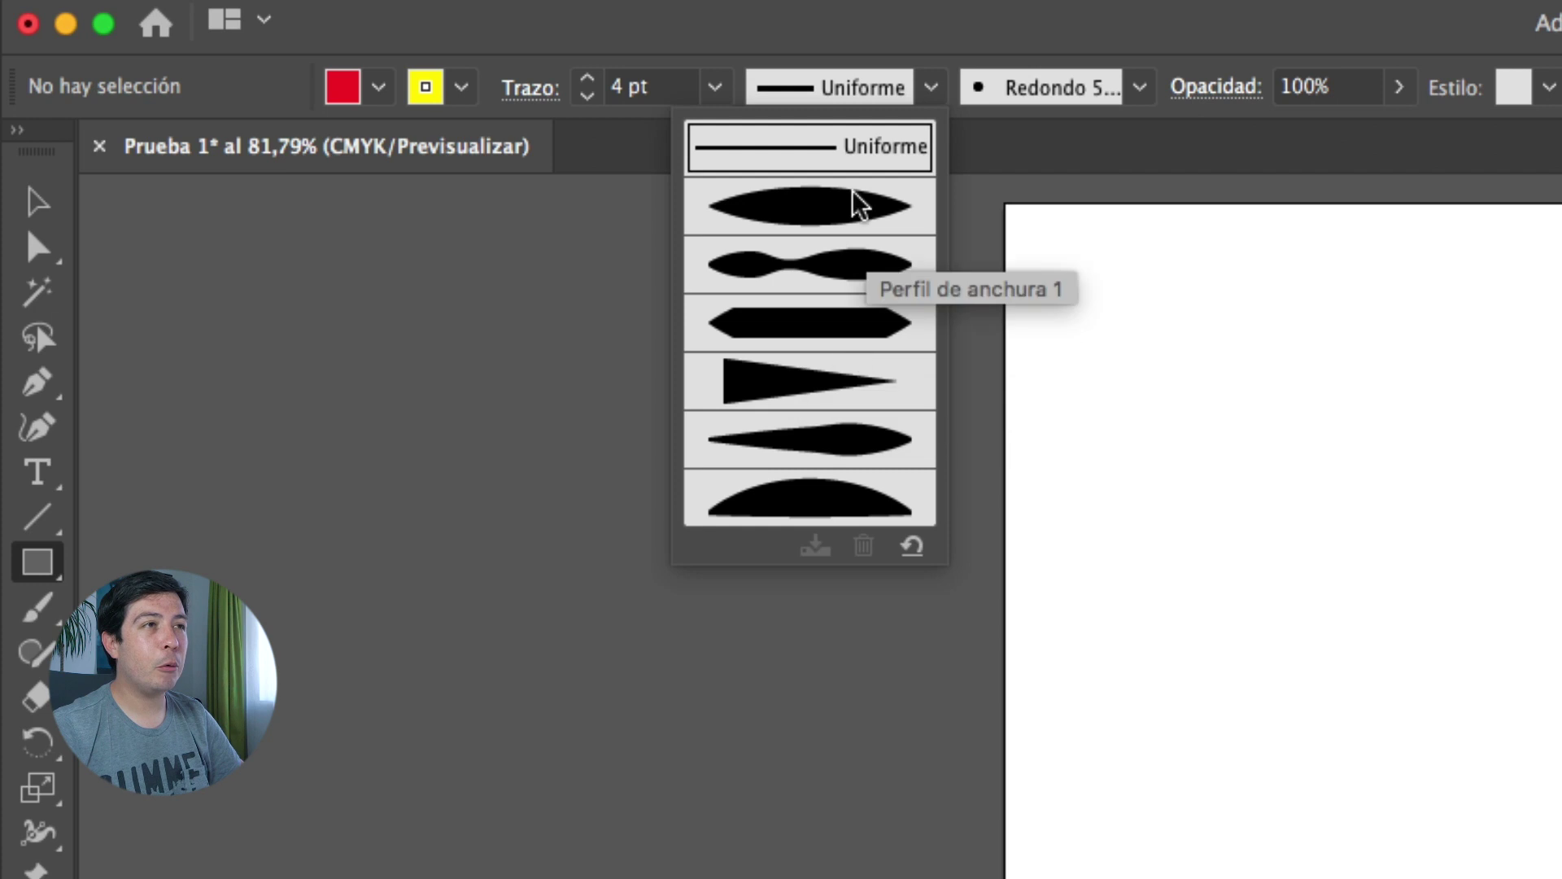
pyautogui.click(976, 145)
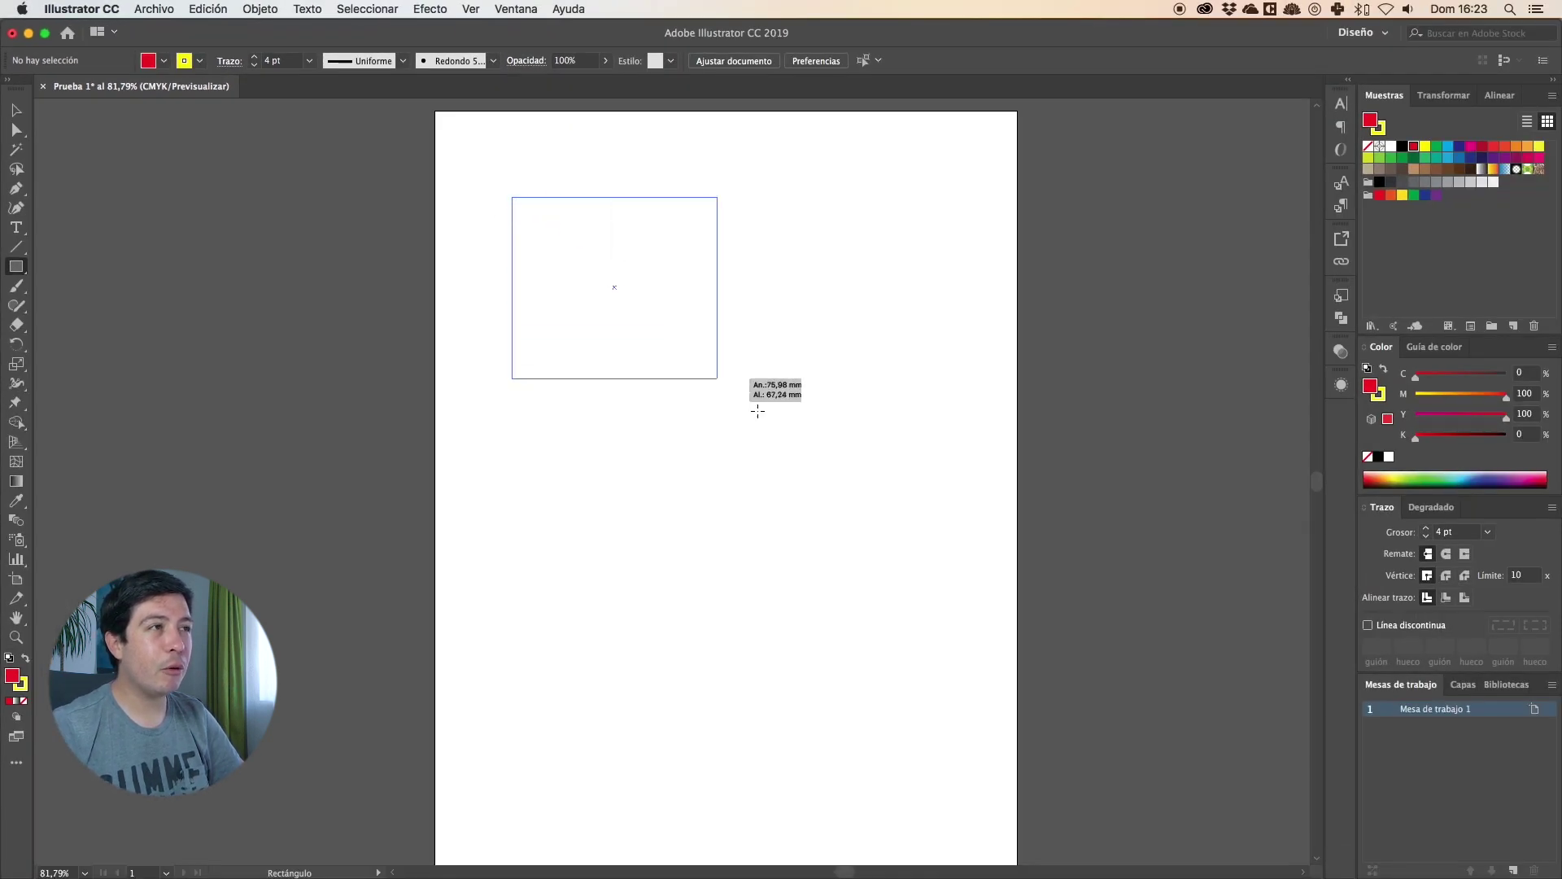
# Draw a red, yellow-outlined rectangle near the artboard's top-left, select it, then remove it
pyautogui.moveTo(512, 196); pyautogui.dragTo(774, 423)
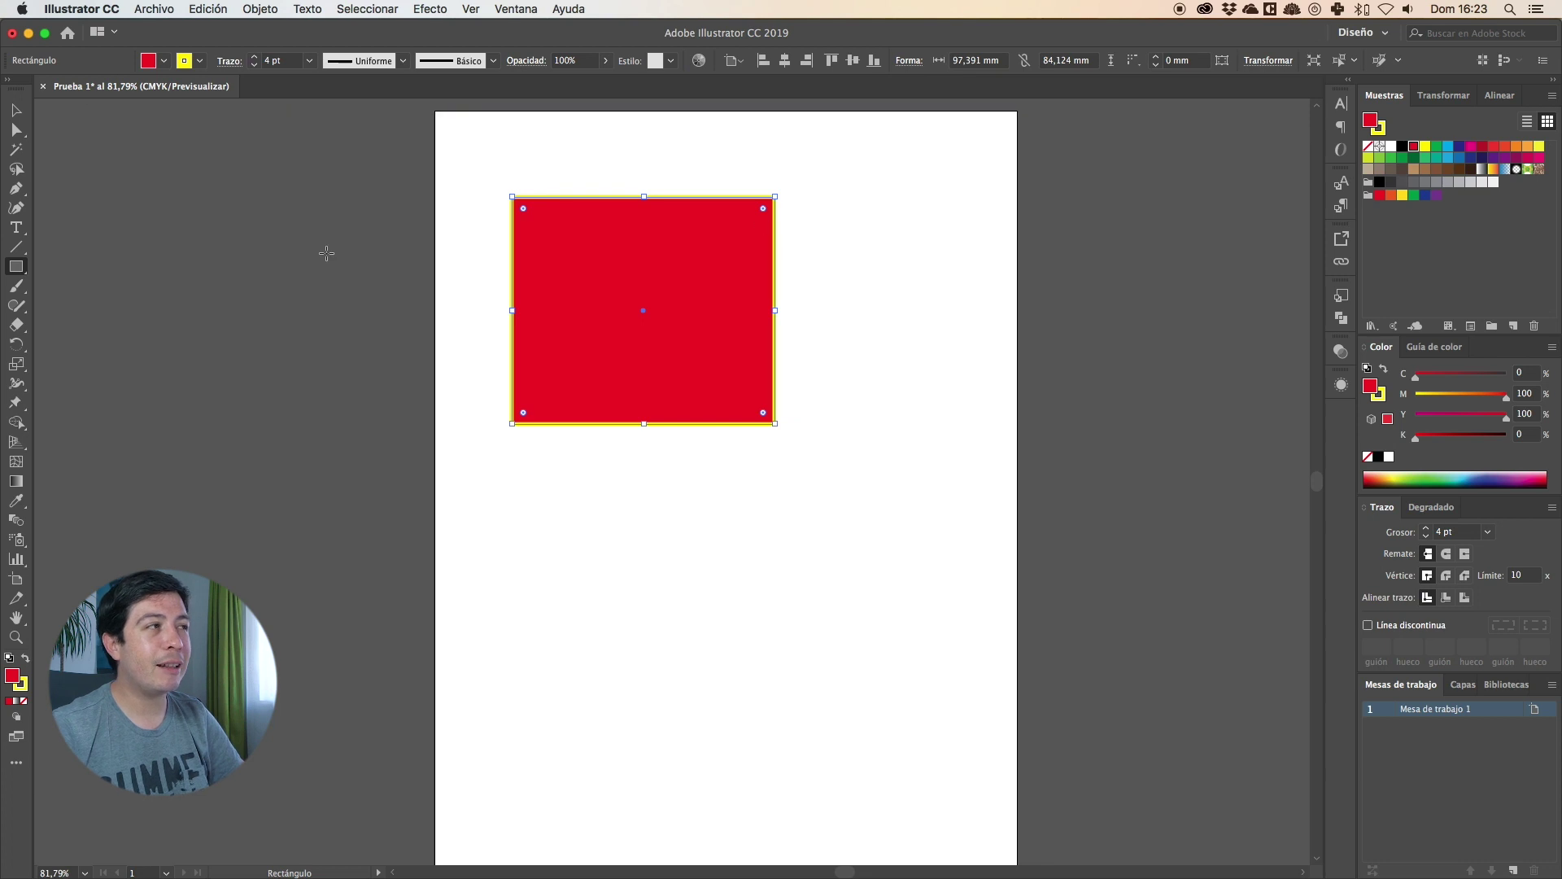
pyautogui.click(18, 110)
pyautogui.click(516, 158)
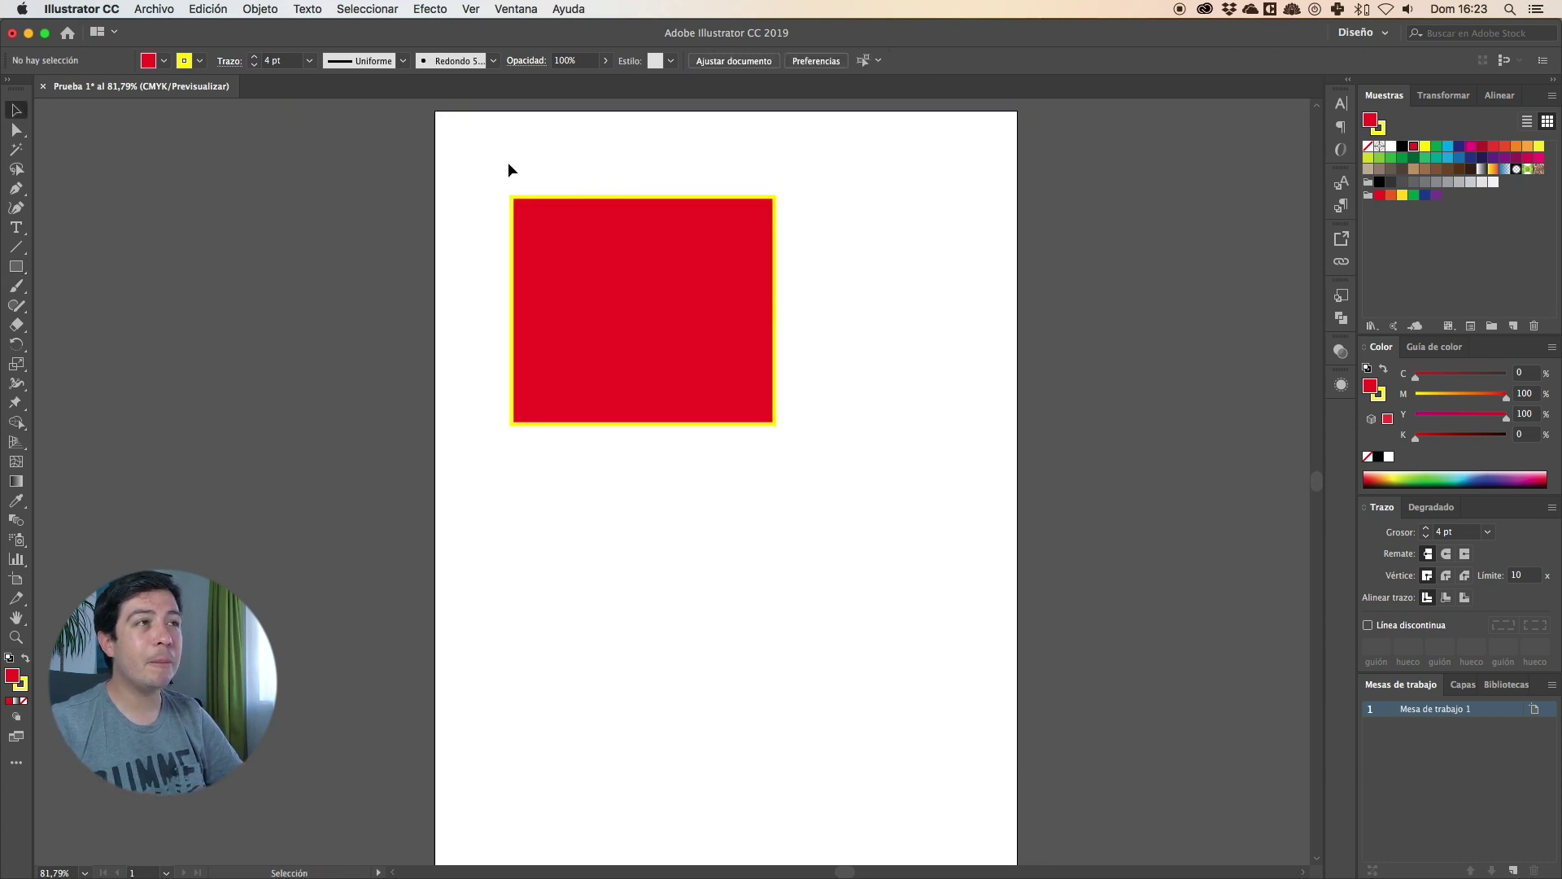
pyautogui.hotkey('ctrl', 'z')
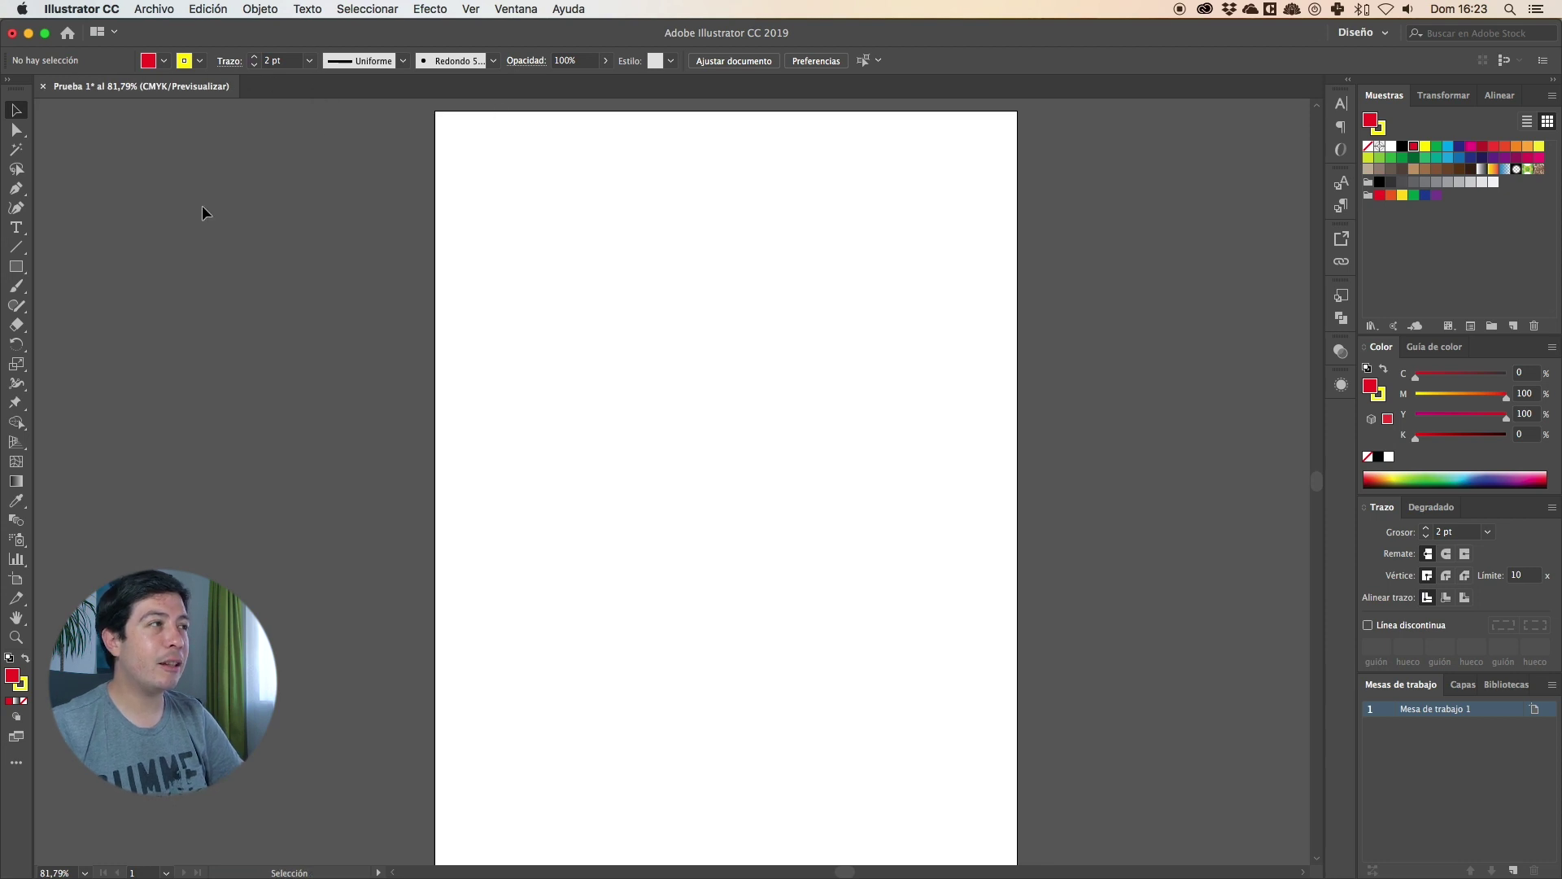
# Create a Lorem ipsum placeholder text box and select it with the Selection tool
pyautogui.press('t')
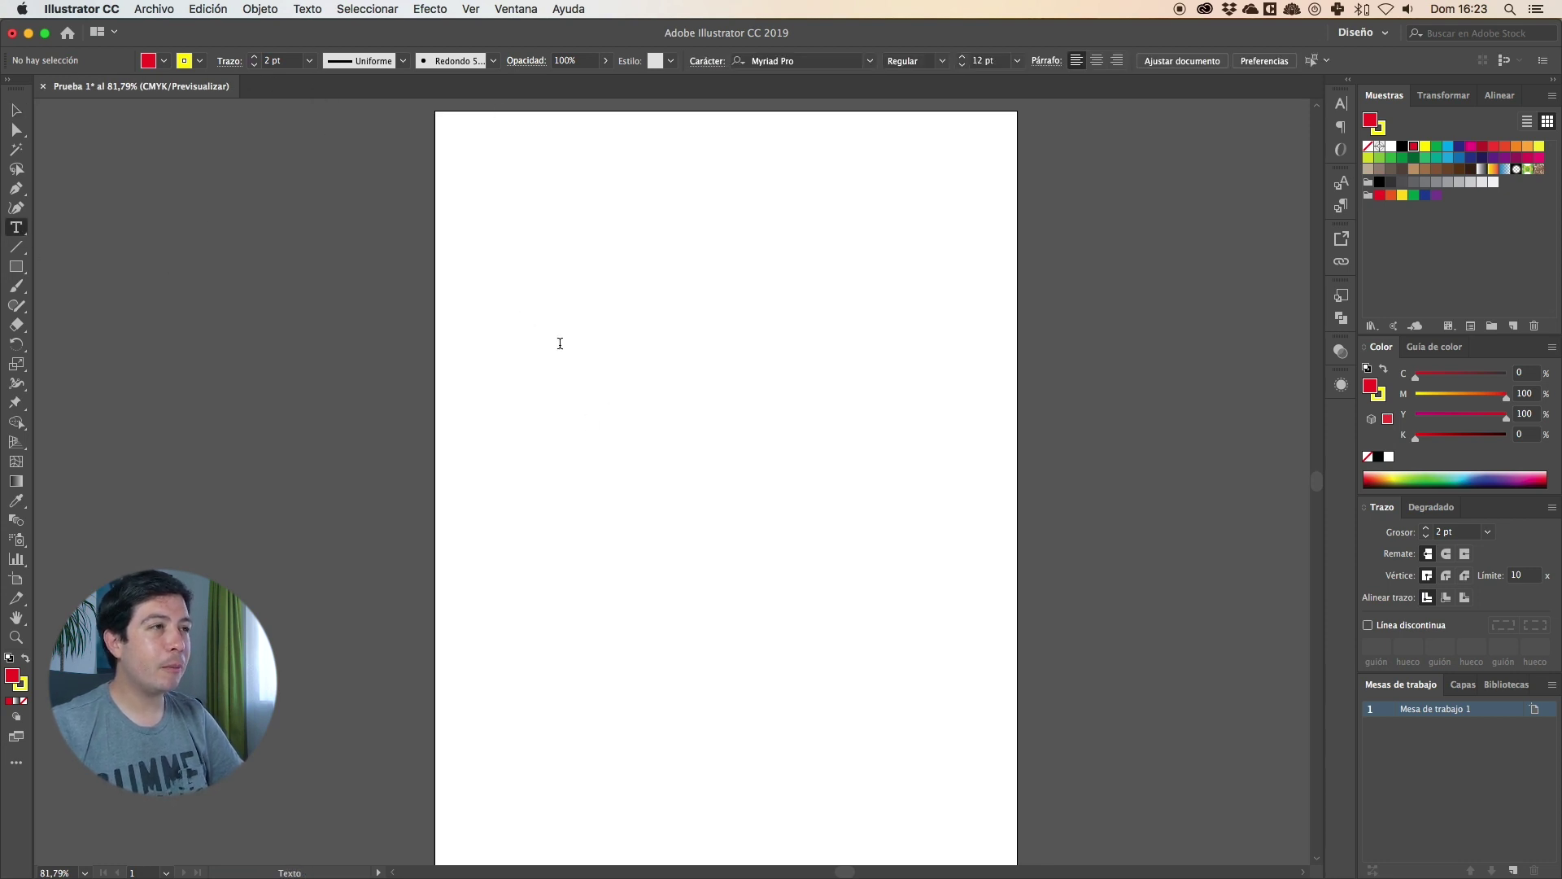
pyautogui.moveTo(521, 306); pyautogui.dragTo(648, 487)
pyautogui.keyDown('super'); pyautogui.click(512, 244); pyautogui.keyUp('super')
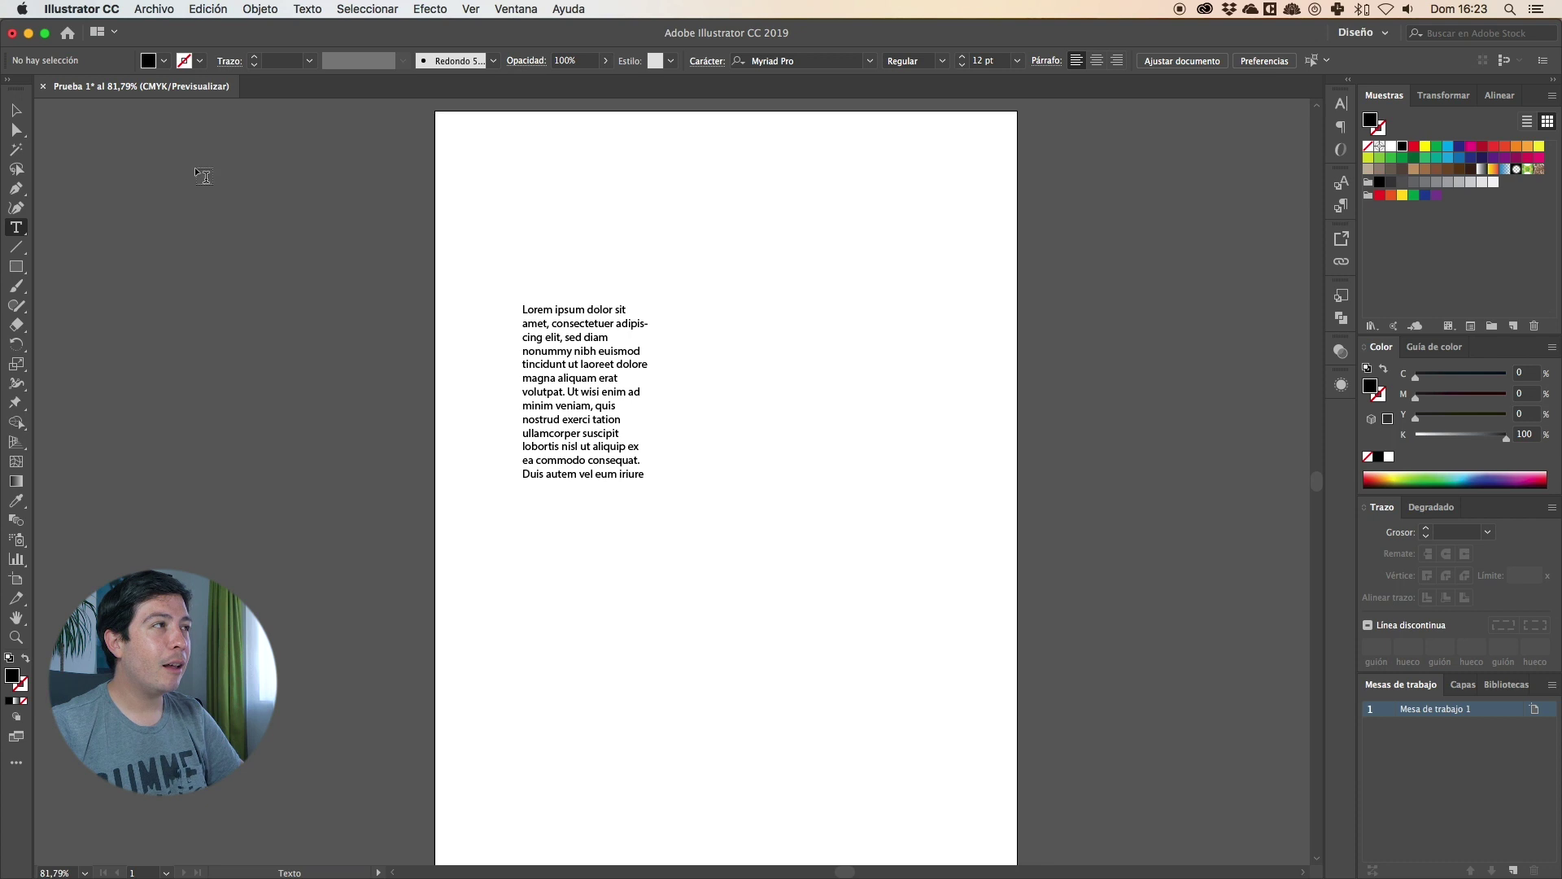
pyautogui.click(17, 108)
pyautogui.moveTo(592, 257); pyautogui.dragTo(666, 429)
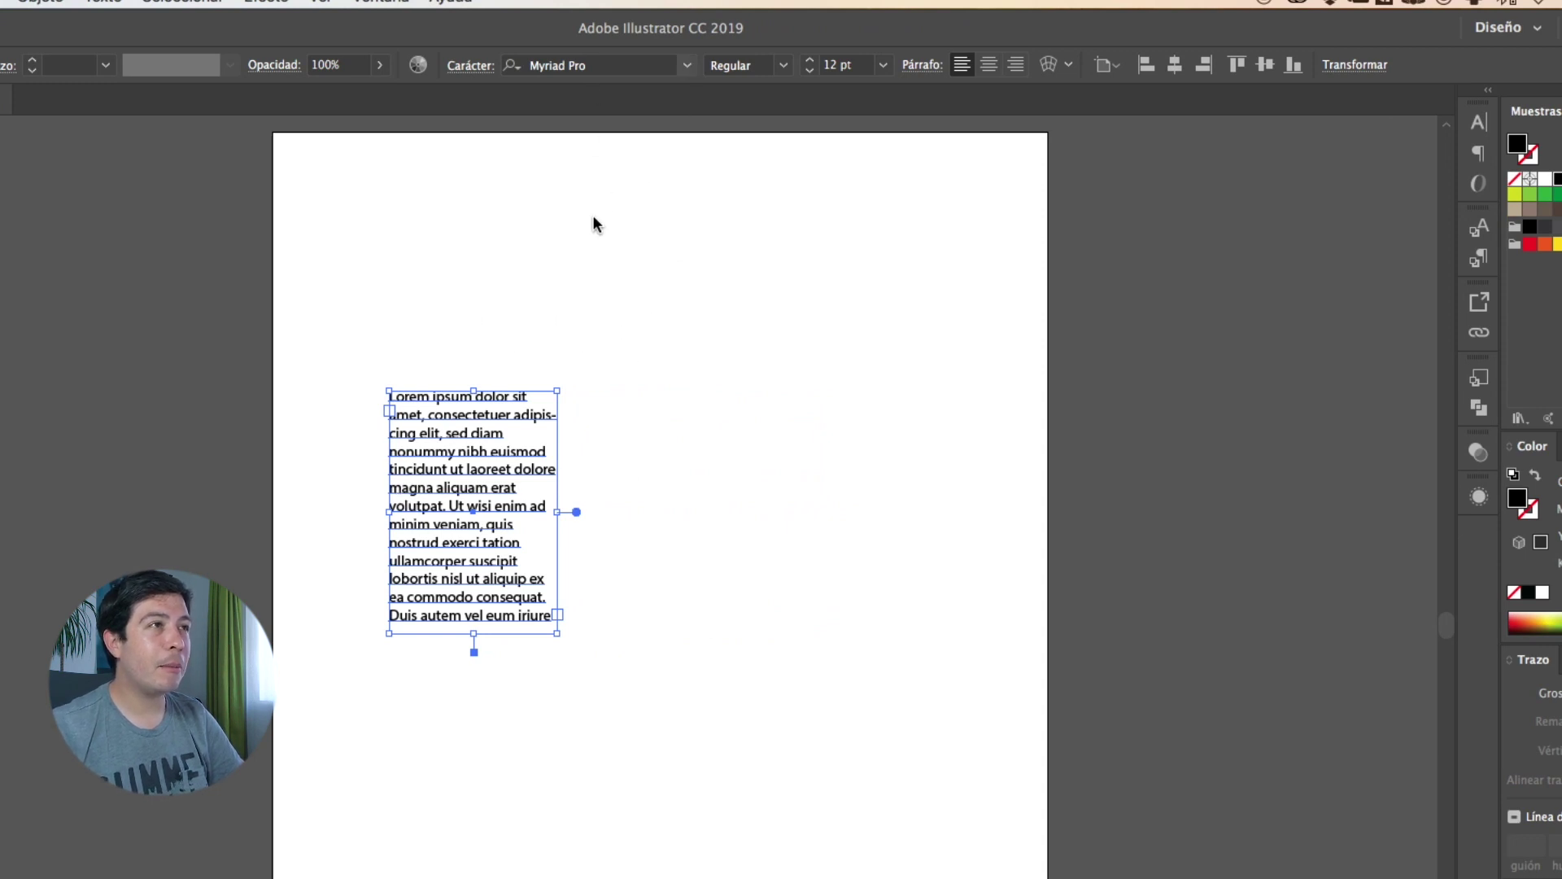
# Set the text to Nobile 14 pt, right-aligned, then delete the text box
pyautogui.click(687, 65)
pyautogui.click(784, 65)
pyautogui.click(809, 60)
pyautogui.click(988, 65)
pyautogui.click(1023, 69)
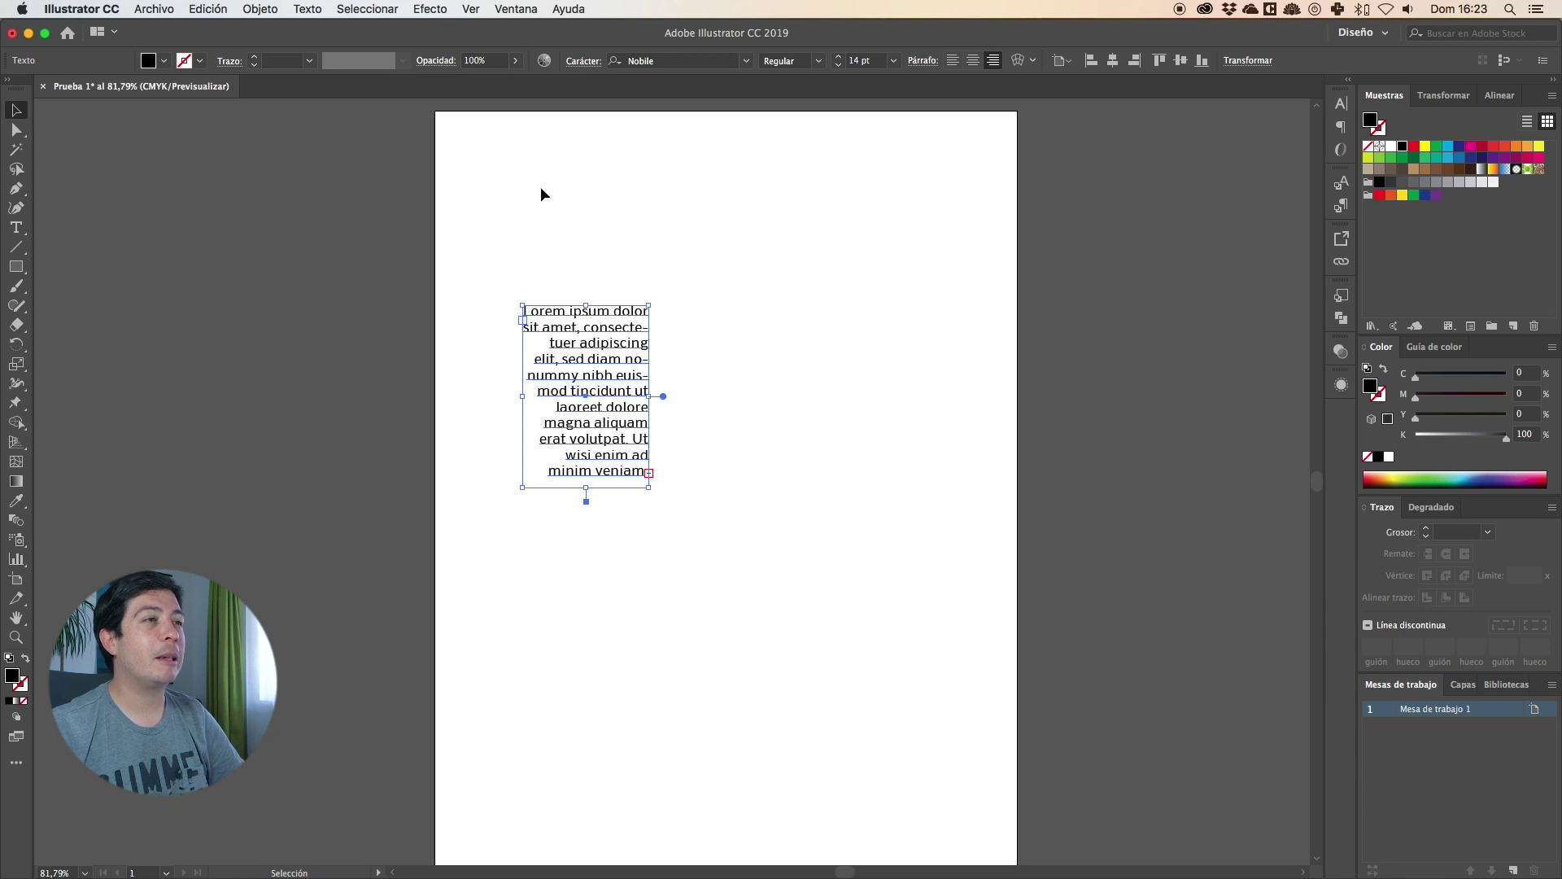
pyautogui.moveTo(628, 238); pyautogui.dragTo(690, 423)
pyautogui.press('Delete')
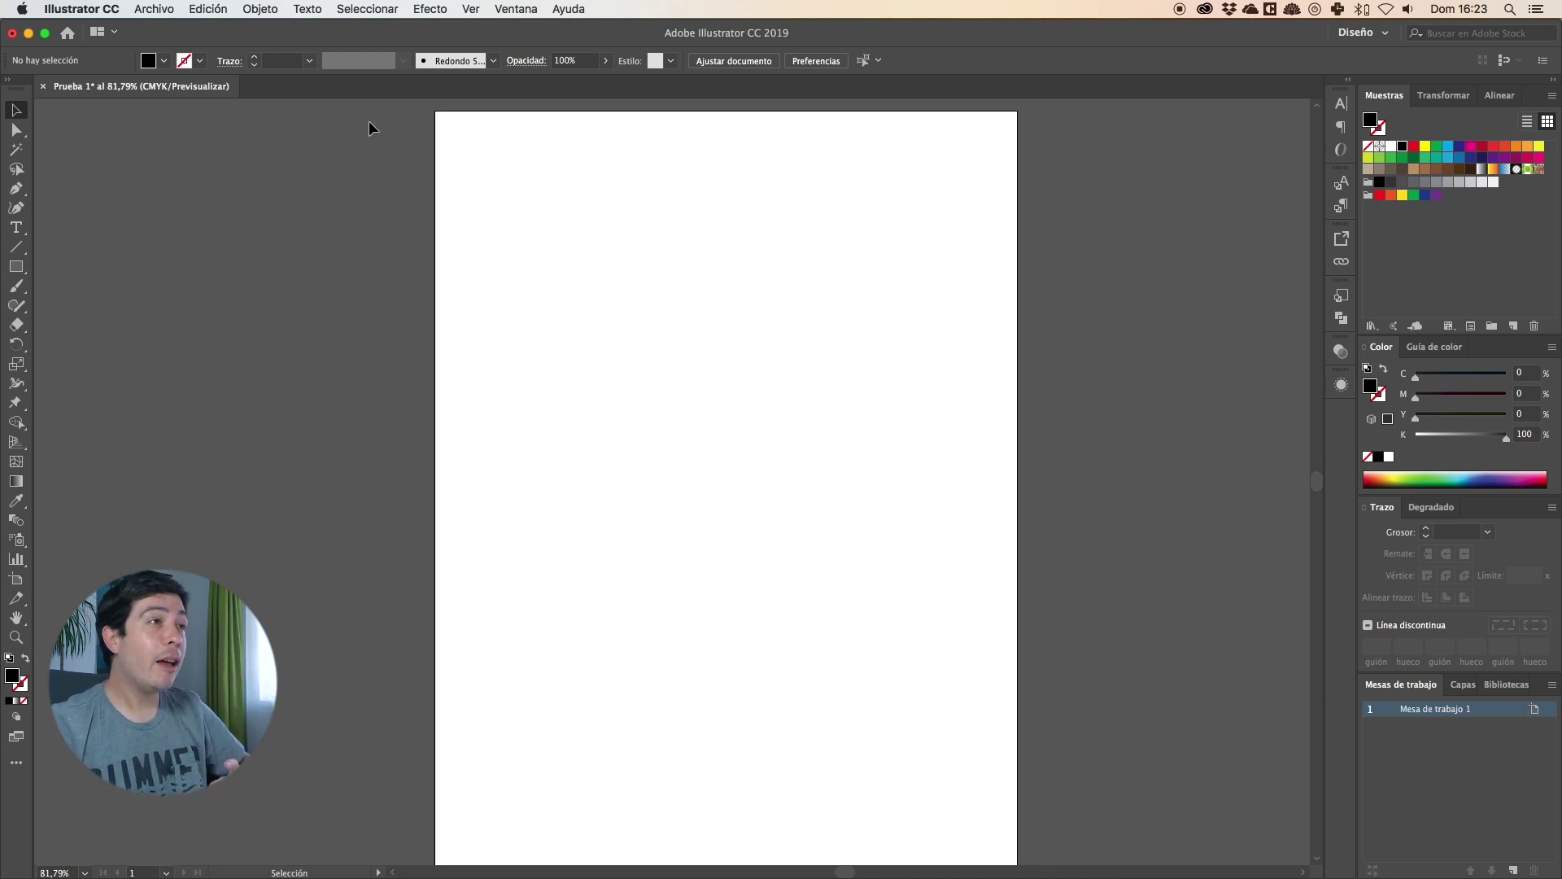
# Zoom out and pan to see the whole canvas, then marquee-zoom until the artboard fills the window
pyautogui.hotkey('ctrl', '-')
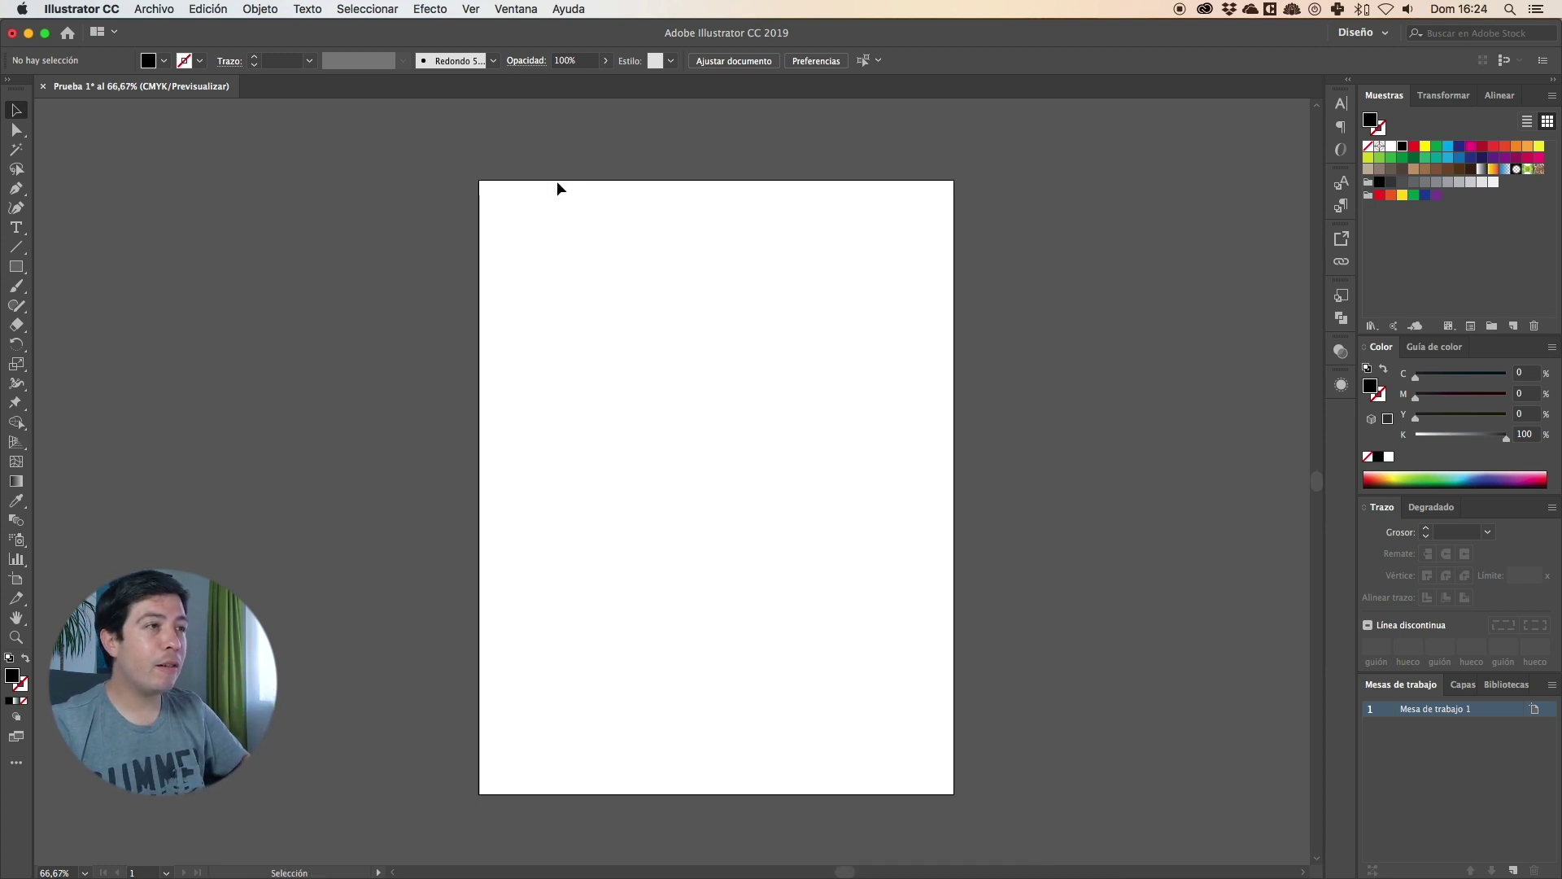
pyautogui.moveTo(650, 271)
pyautogui.mouseDown()
pyautogui.moveTo(595, 229)
pyautogui.moveTo(607, 217)
pyautogui.mouseUp()
pyautogui.hotkey('ctrl', '-')
pyautogui.hotkey('ctrl', '-')
pyautogui.hotkey('ctrl', '-')
pyautogui.hotkey('ctrl', '-')
pyautogui.hotkey('ctrl', '-')
pyautogui.hotkey('ctrl', '-')
pyautogui.moveTo(792, 499); pyautogui.dragTo(666, 304)
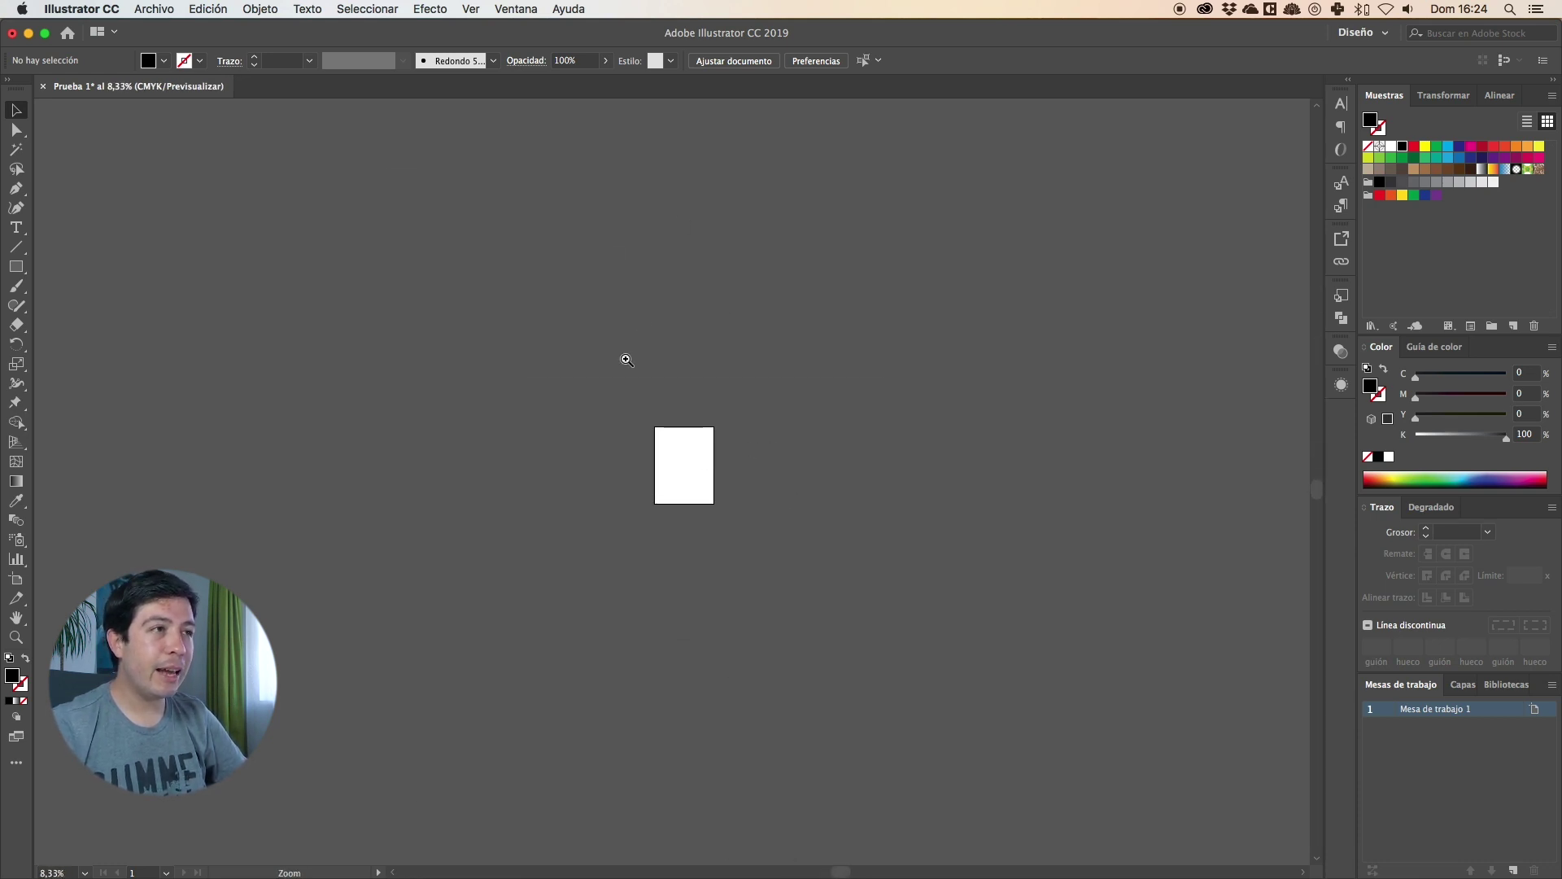
pyautogui.moveTo(621, 377); pyautogui.dragTo(778, 544)
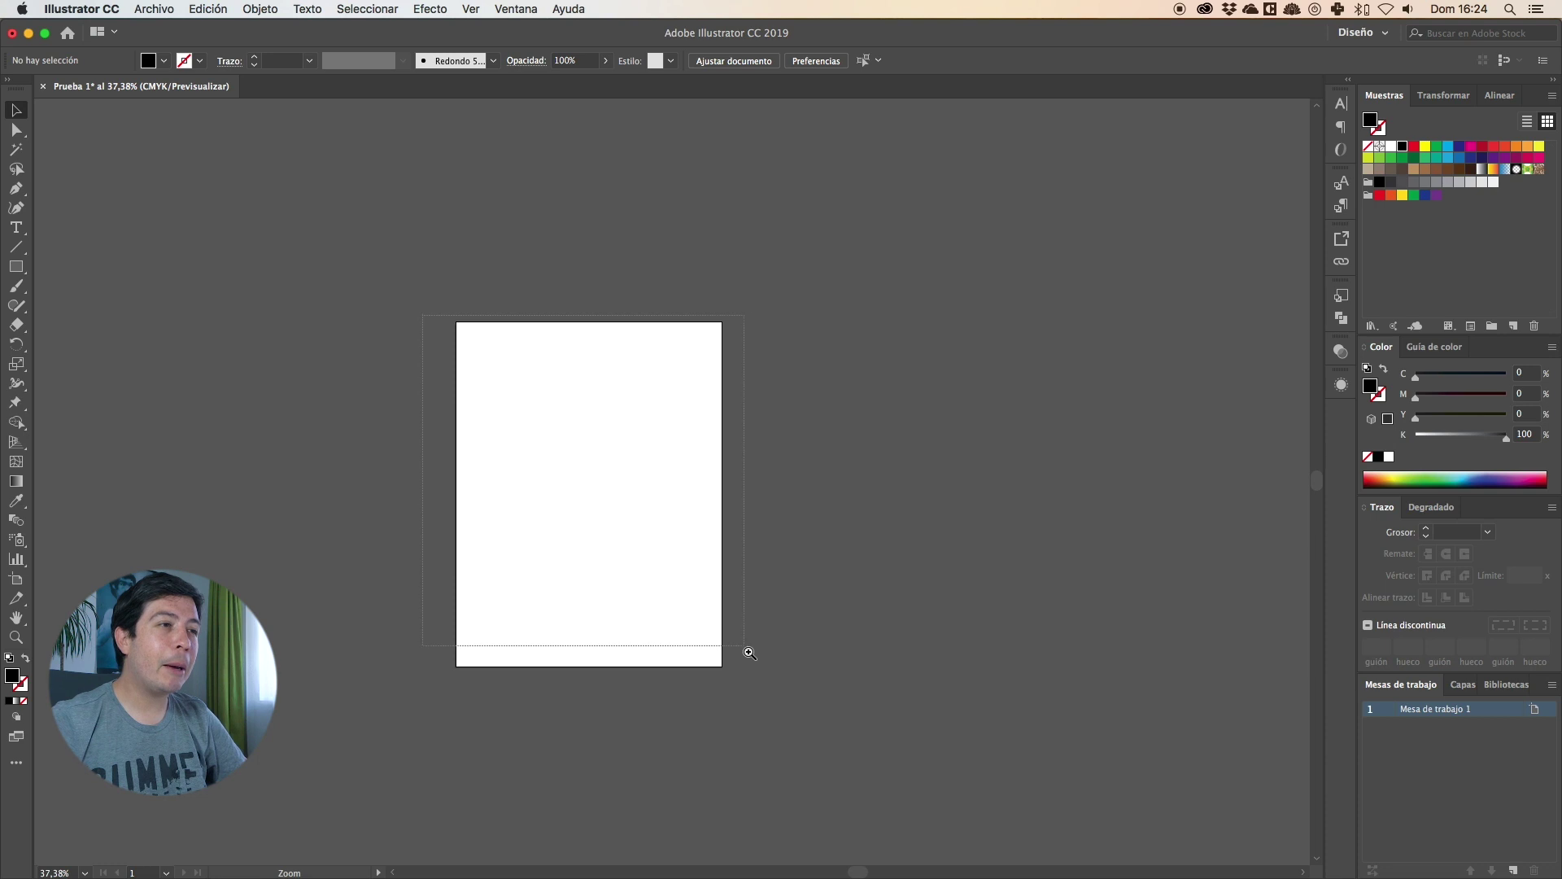
pyautogui.moveTo(743, 642); pyautogui.dragTo(745, 645)
pyautogui.moveTo(716, 495); pyautogui.dragTo(716, 498)
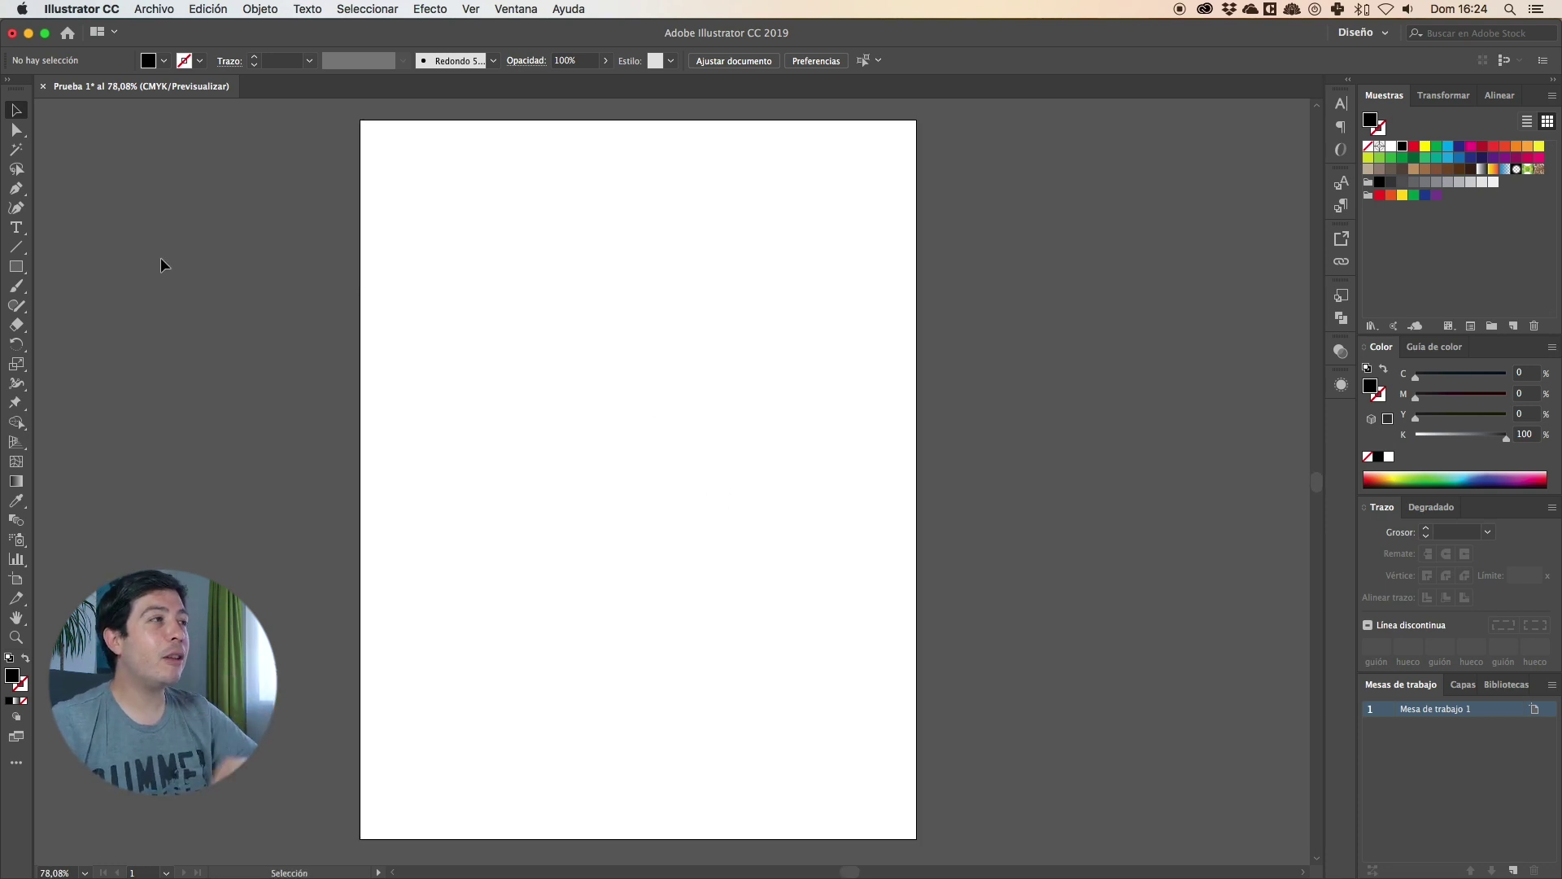
# Draw a black rectangle in the artboard's upper half and place a copy left of the artboard
pyautogui.moveTo(445, 304); pyautogui.dragTo(725, 523)
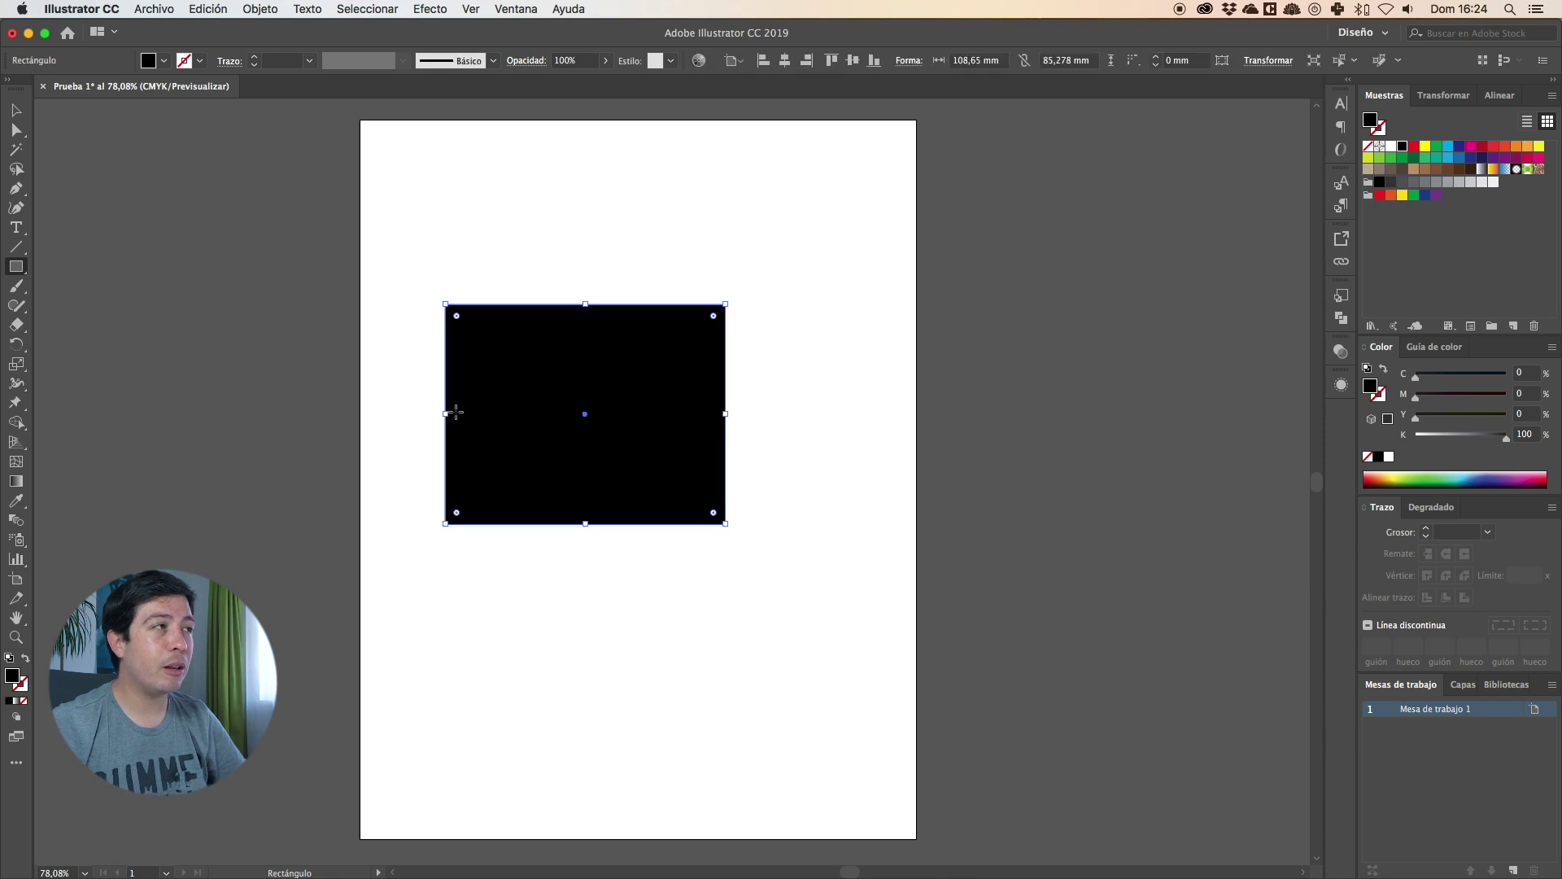
pyautogui.click(16, 110)
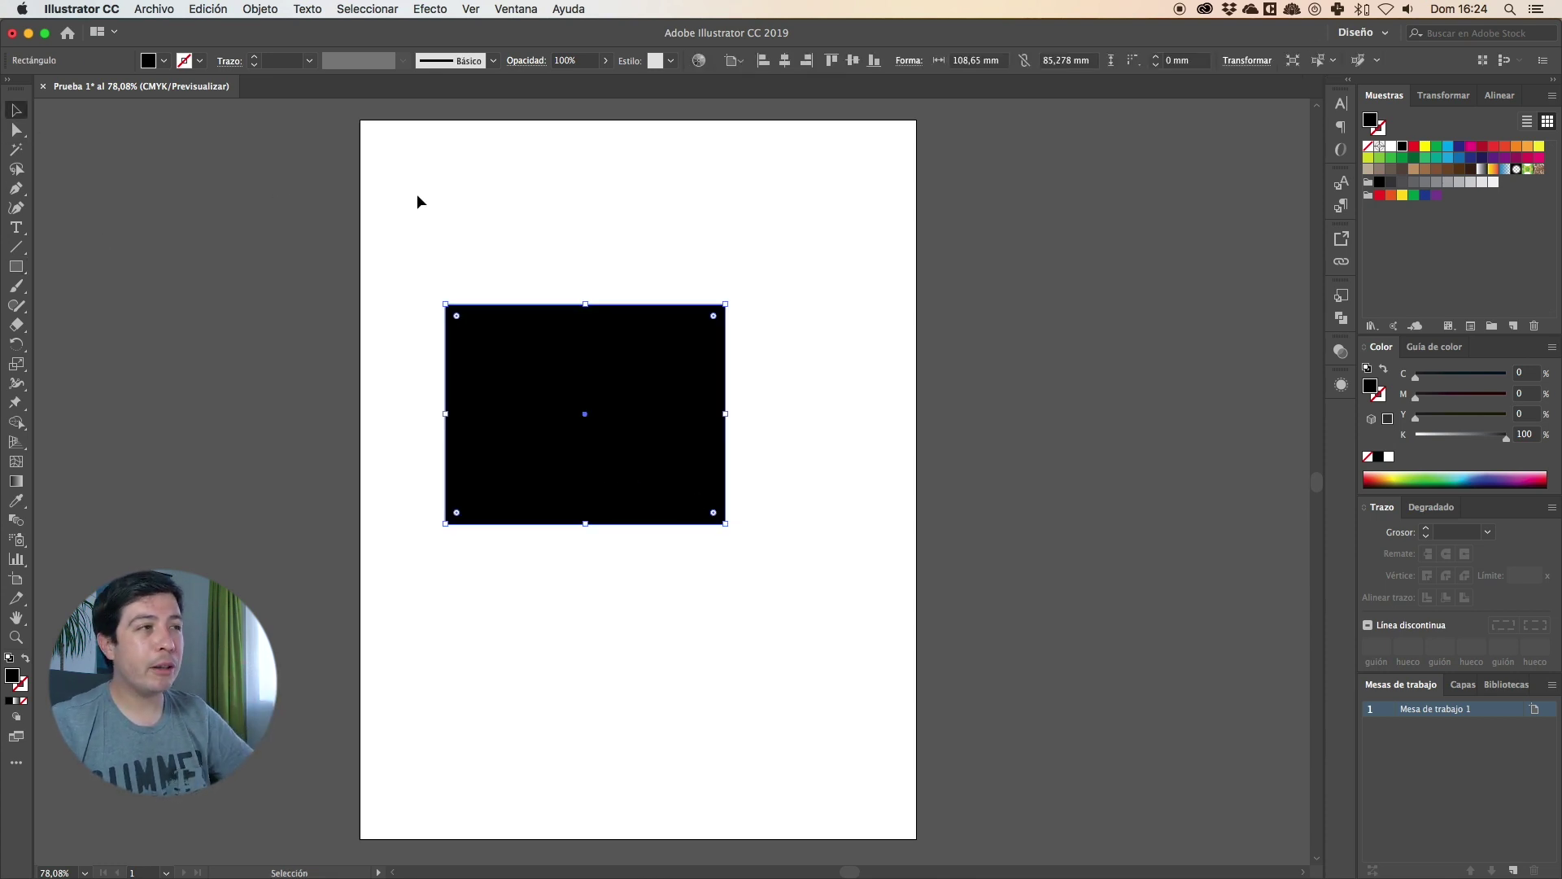
pyautogui.moveTo(579, 366); pyautogui.dragTo(155, 299)
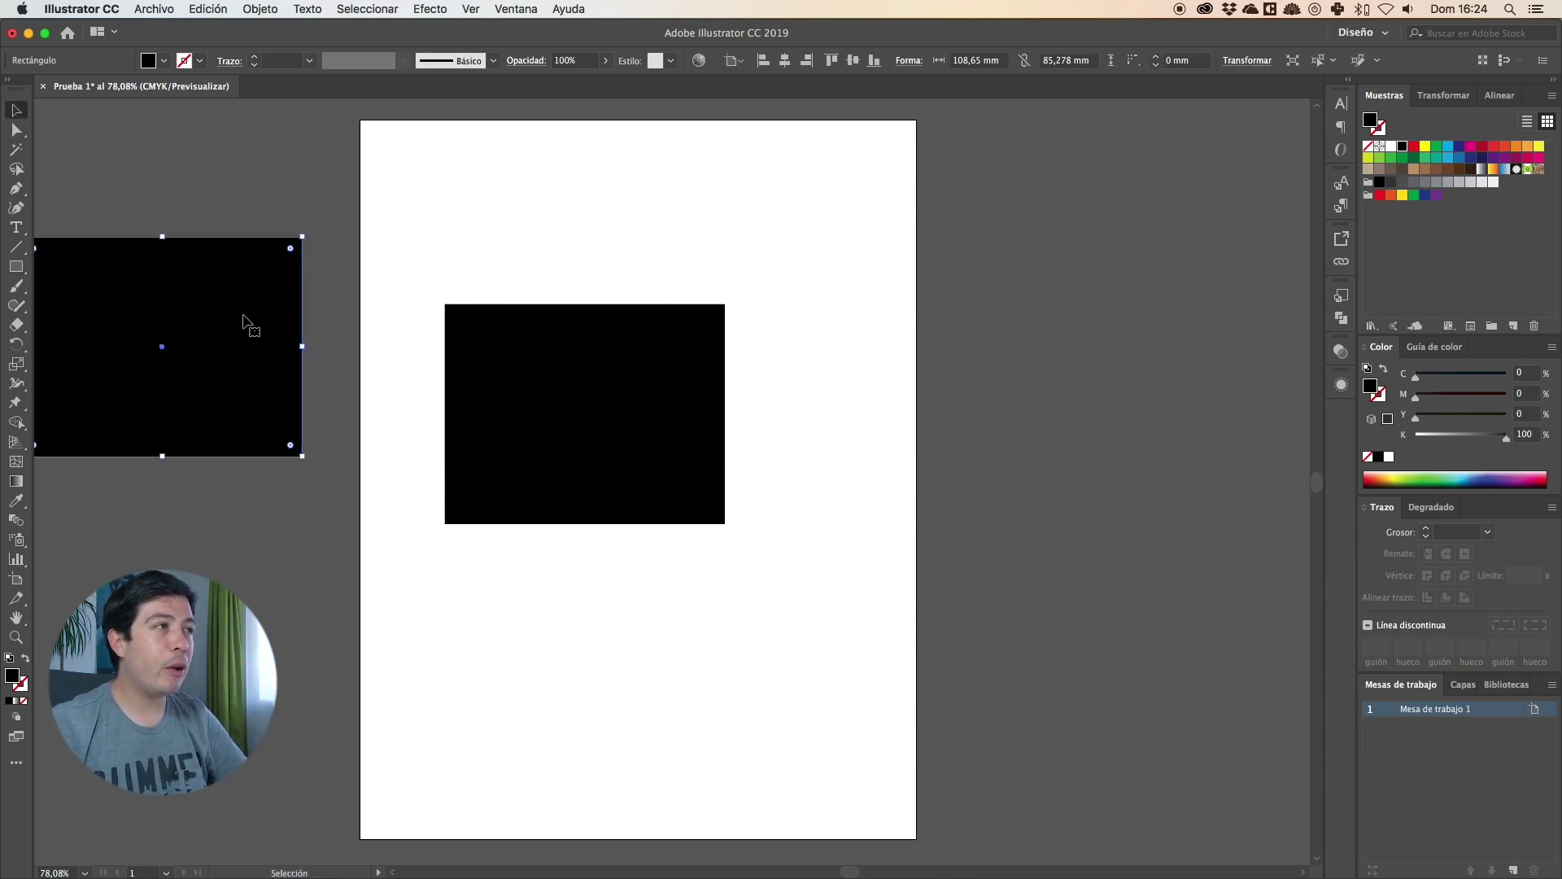
pyautogui.moveTo(380, 304); pyautogui.dragTo(539, 330)
pyautogui.moveTo(279, 339); pyautogui.dragTo(167, 342)
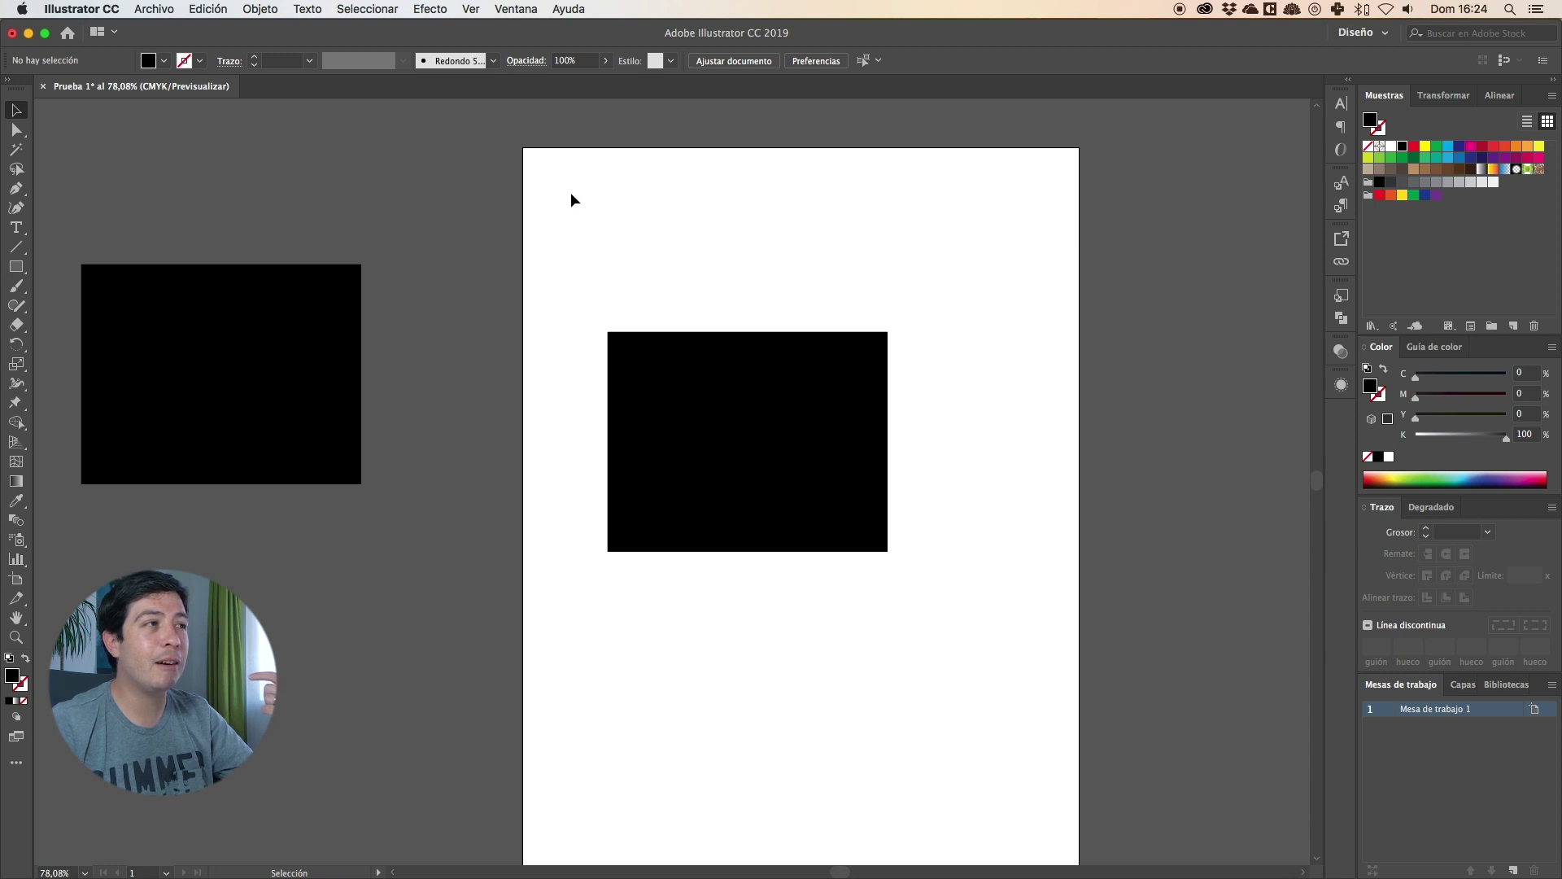
# Delete both the copy beside the artboard and the black rectangle on it
pyautogui.click(301, 297)
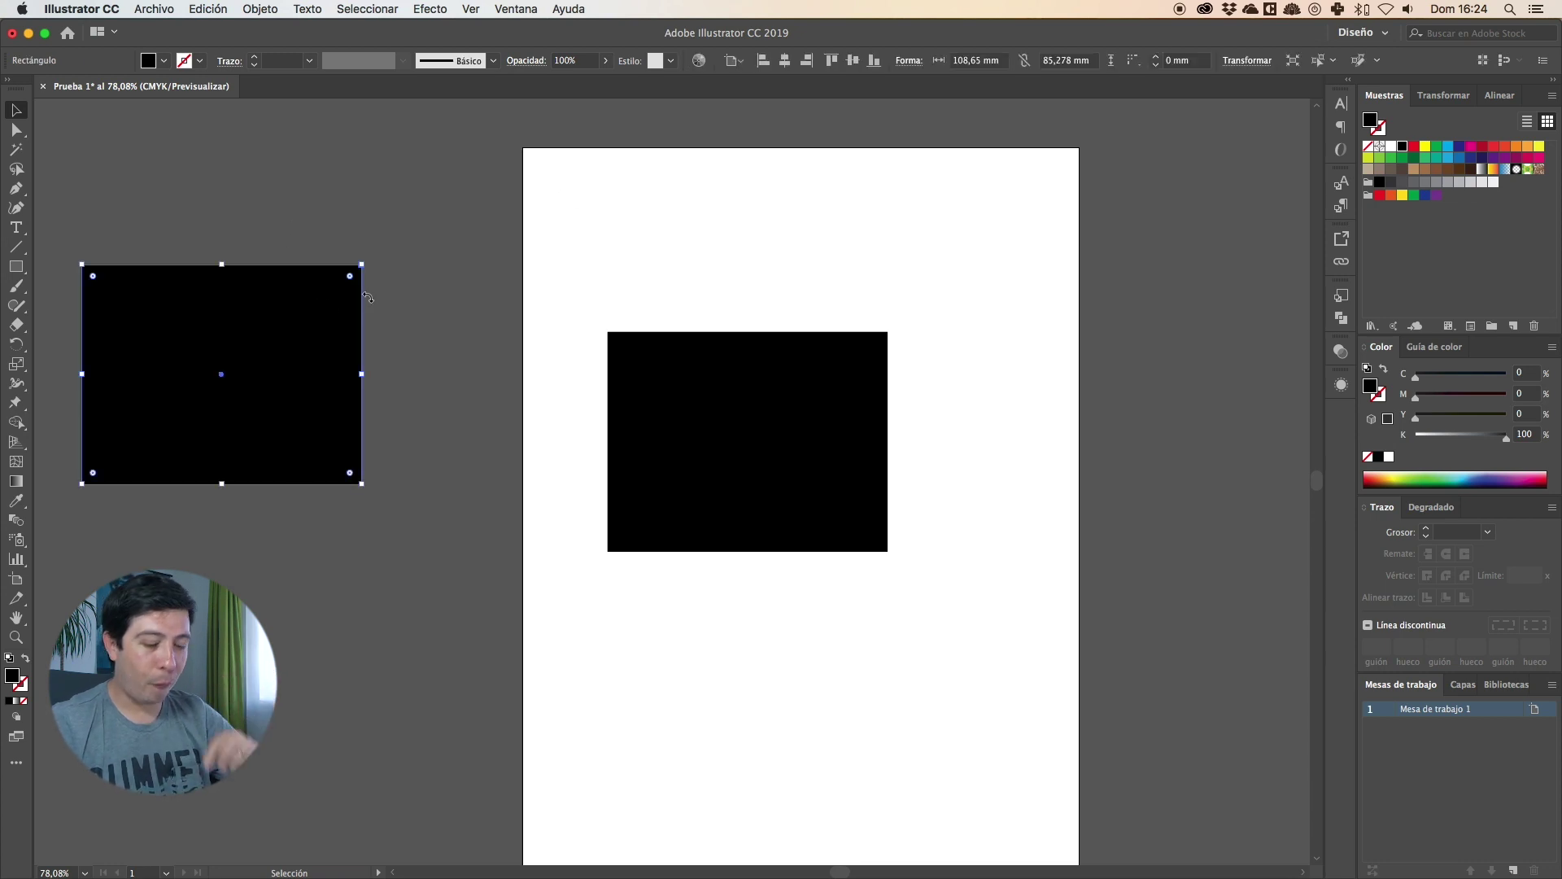
pyautogui.press('Delete')
pyautogui.moveTo(718, 234)
pyautogui.mouseDown()
pyautogui.moveTo(806, 413)
pyautogui.moveTo(733, 329)
pyautogui.mouseUp()
pyautogui.press('Delete')
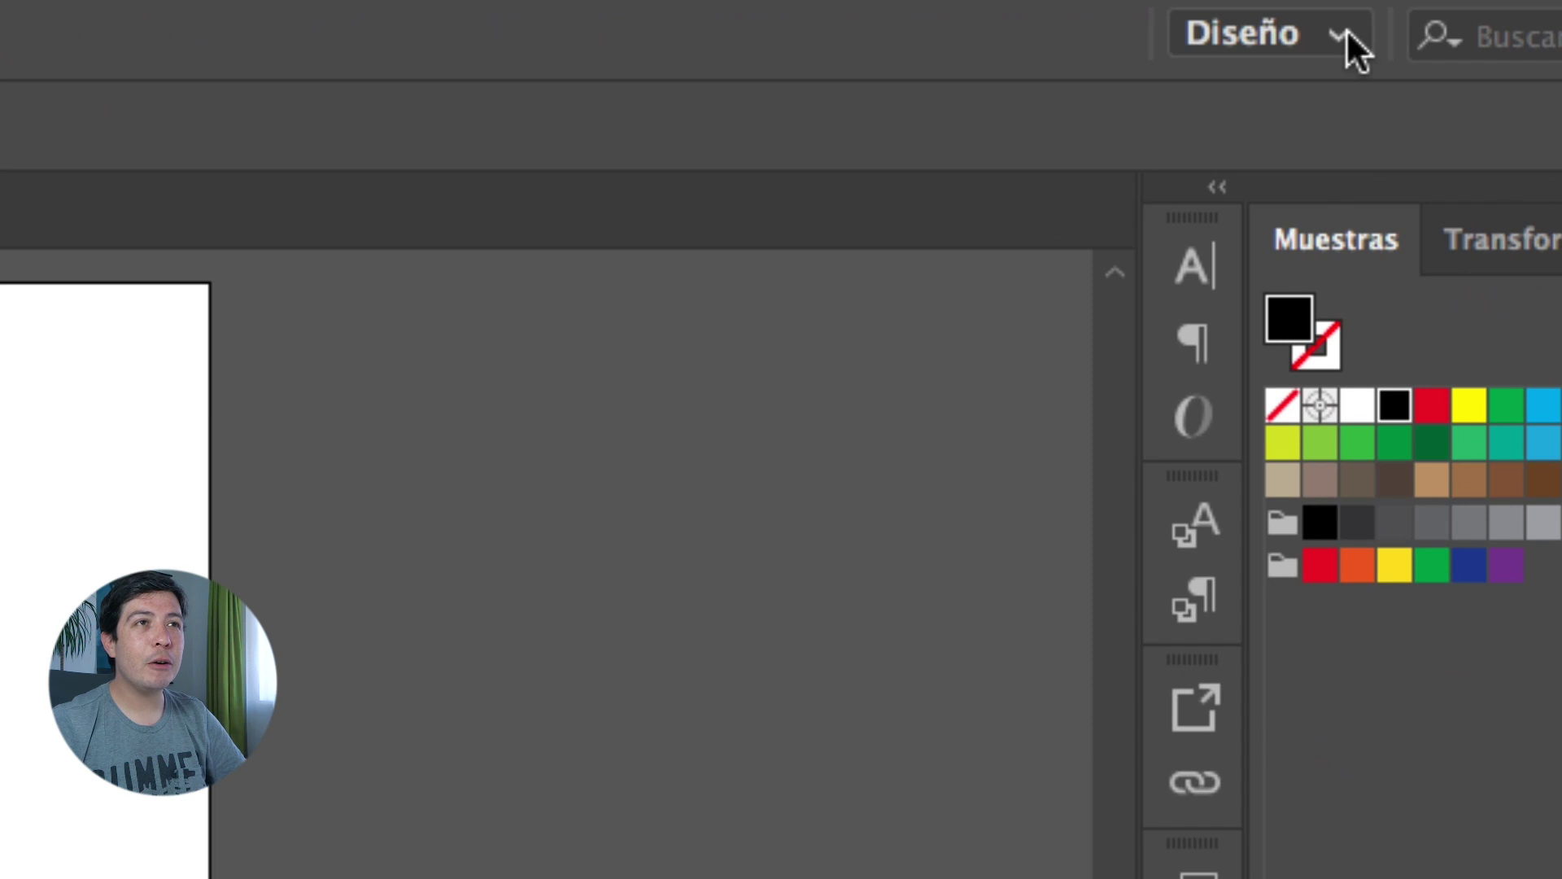
# Dismiss a stray canvas context menu and show the workspace list with Diseño as current
pyautogui.click(1385, 32)
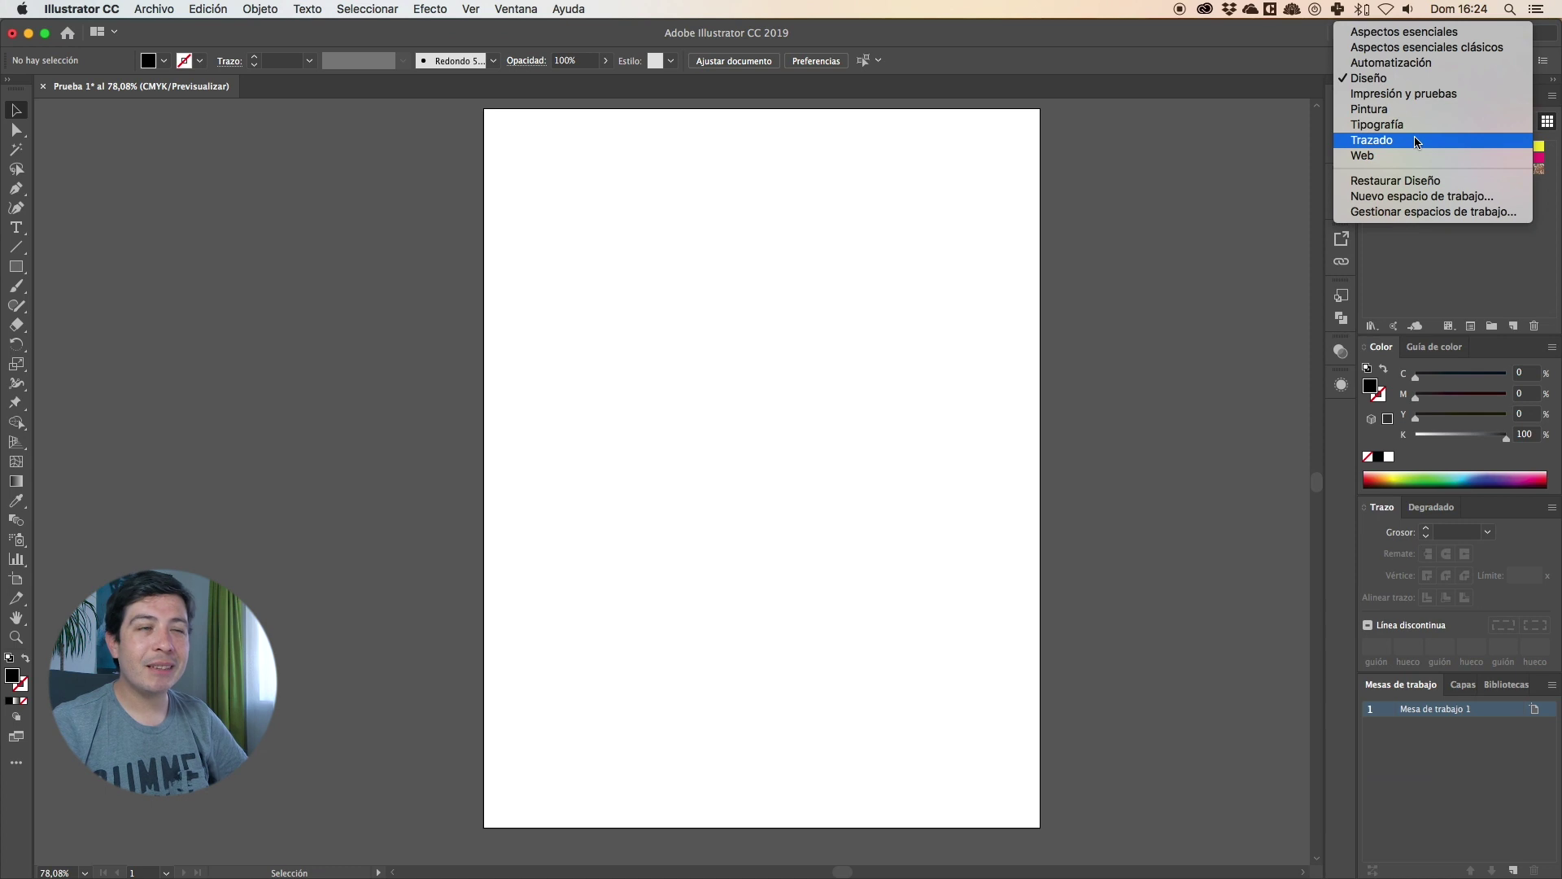
pyautogui.rightClick(1186, 188)
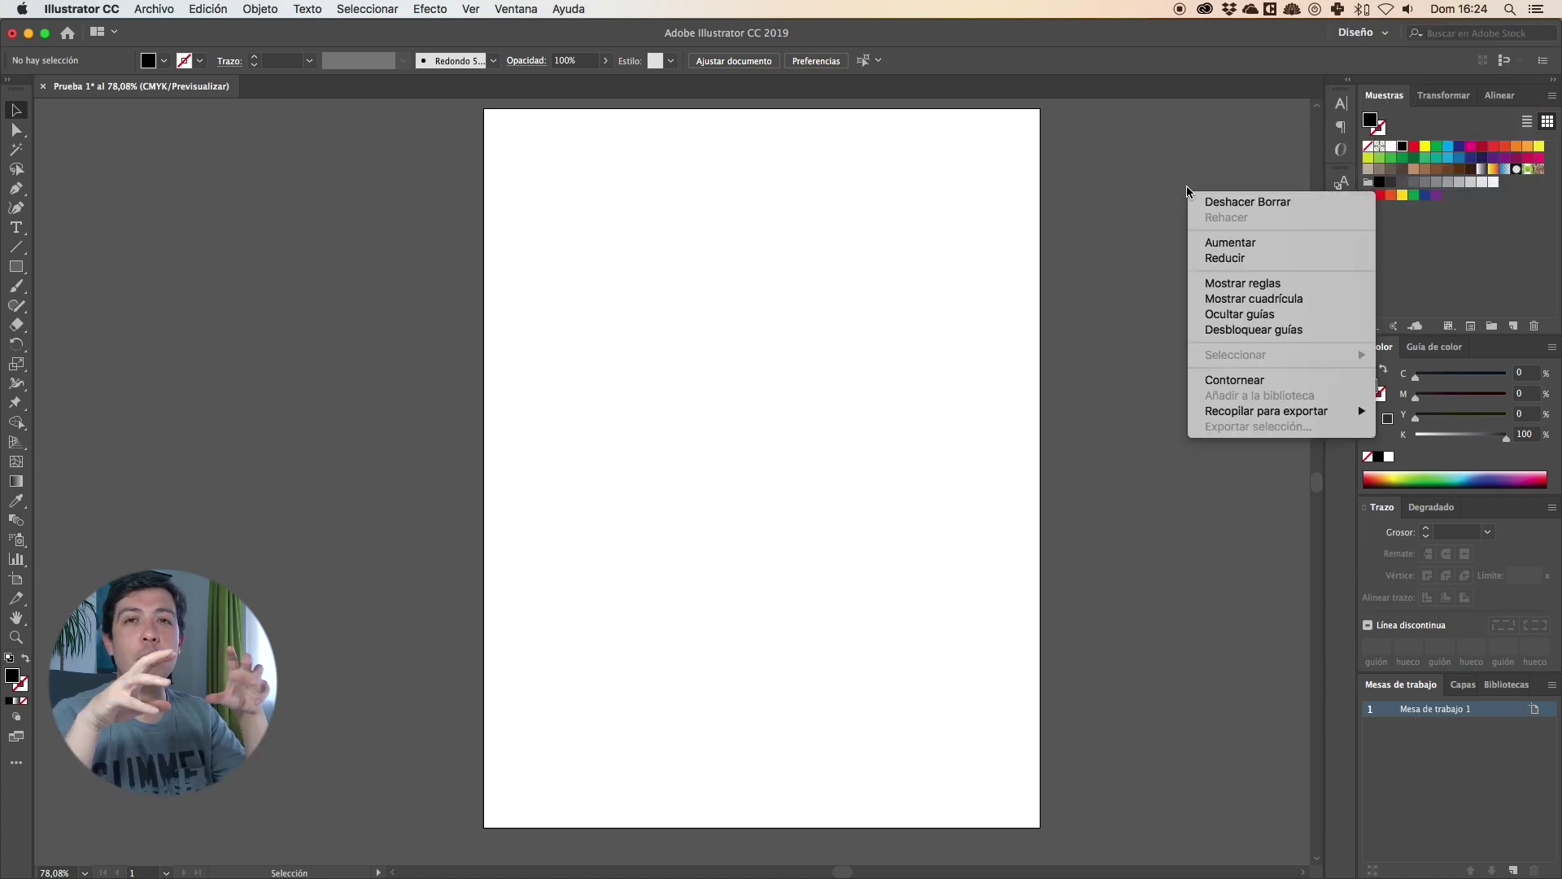
pyautogui.click(1095, 189)
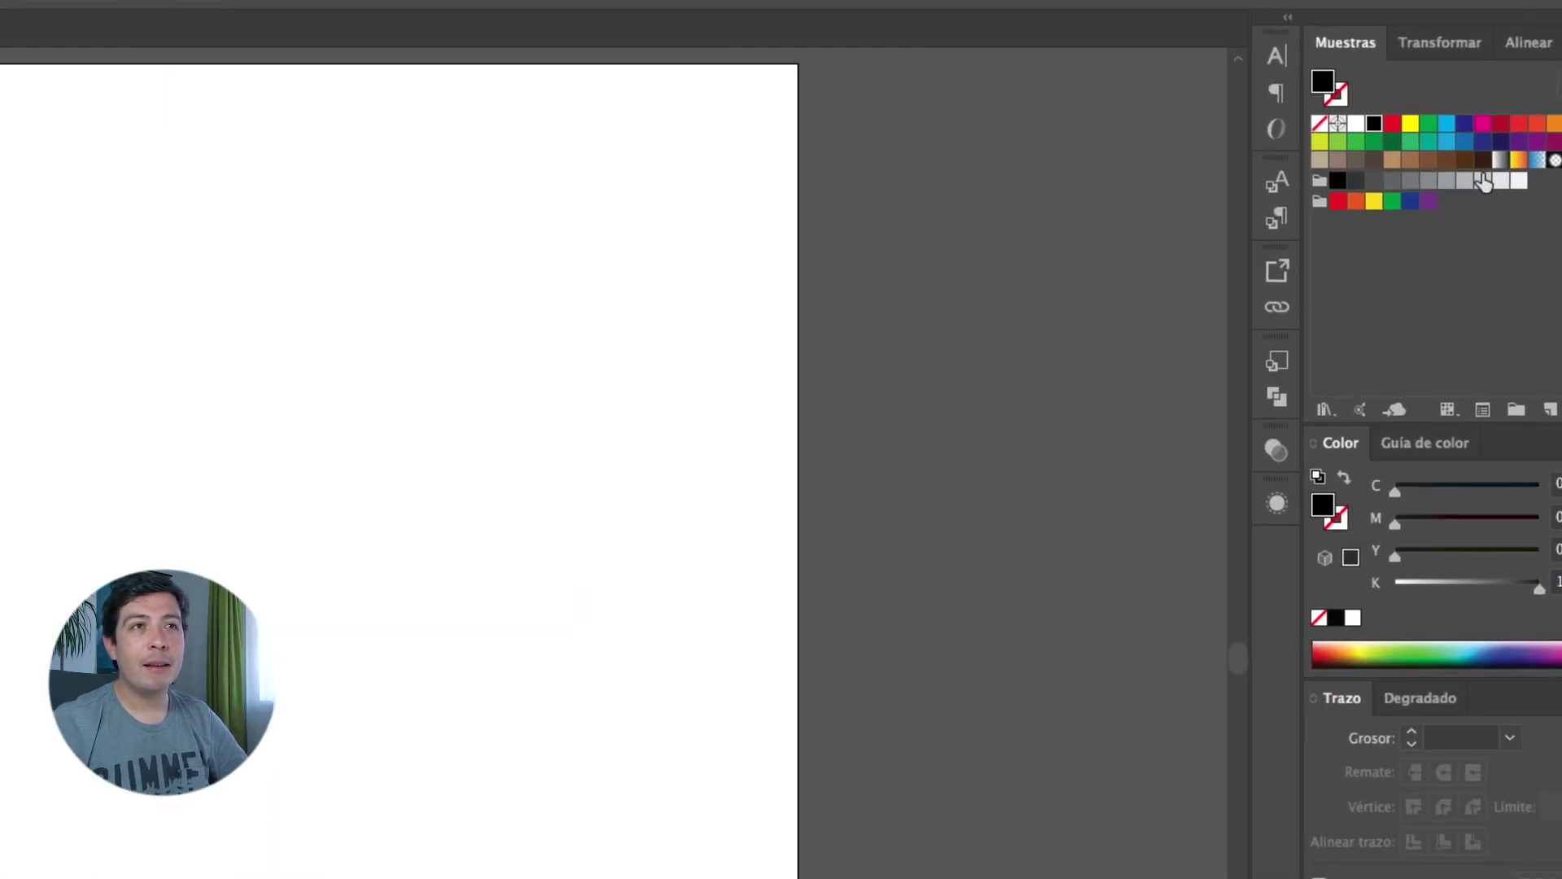
pyautogui.click(1266, 56)
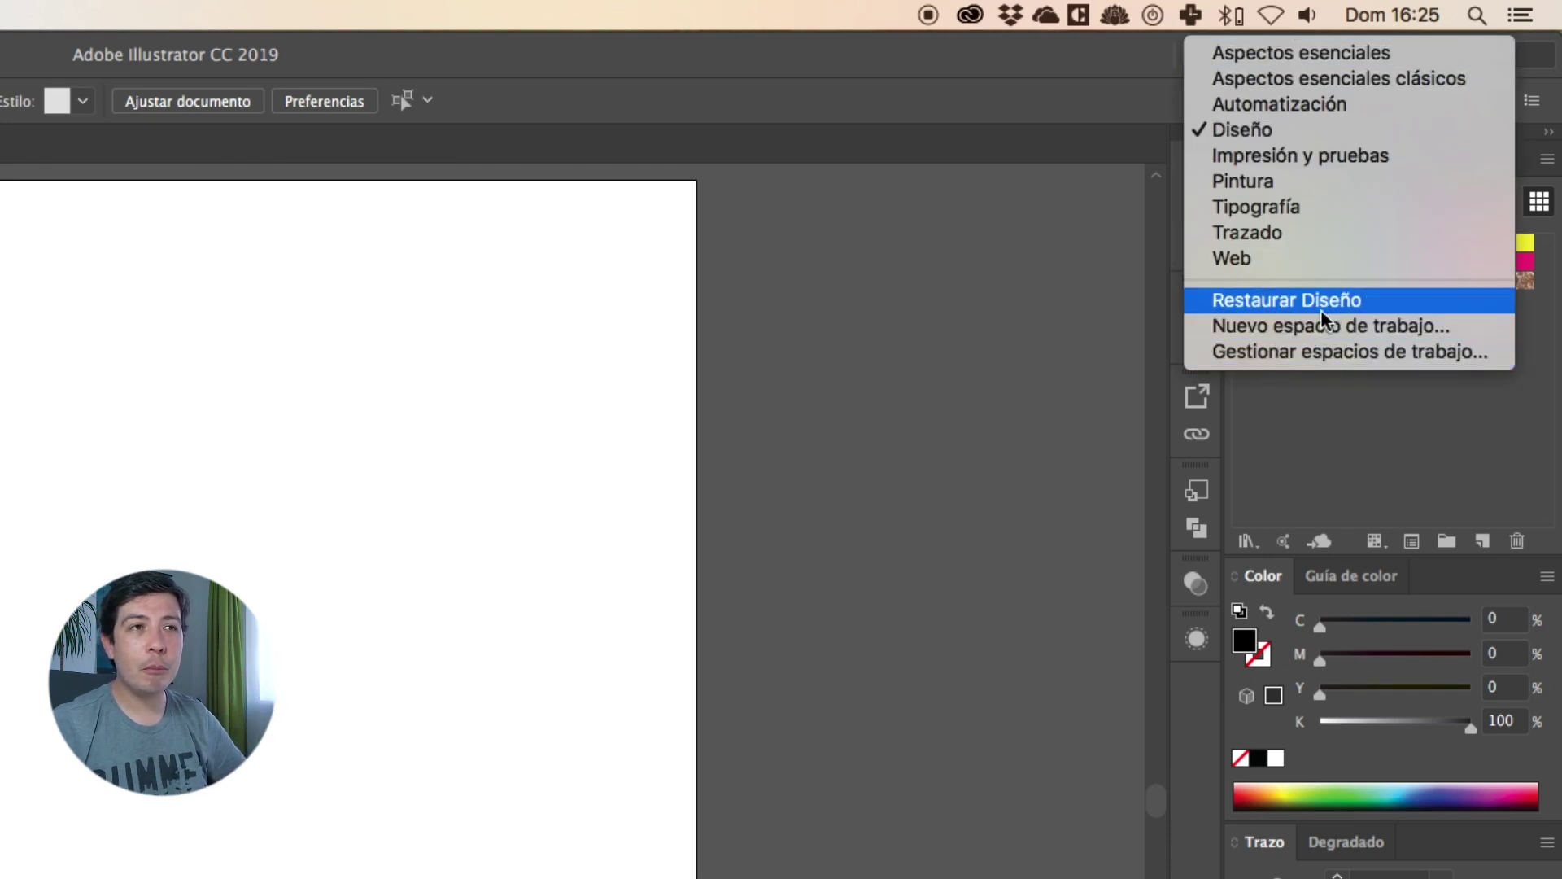
# Save the layout as a new workspace named 'Espacio de' plus the user's name, then verify it's checked
pyautogui.click(1381, 327)
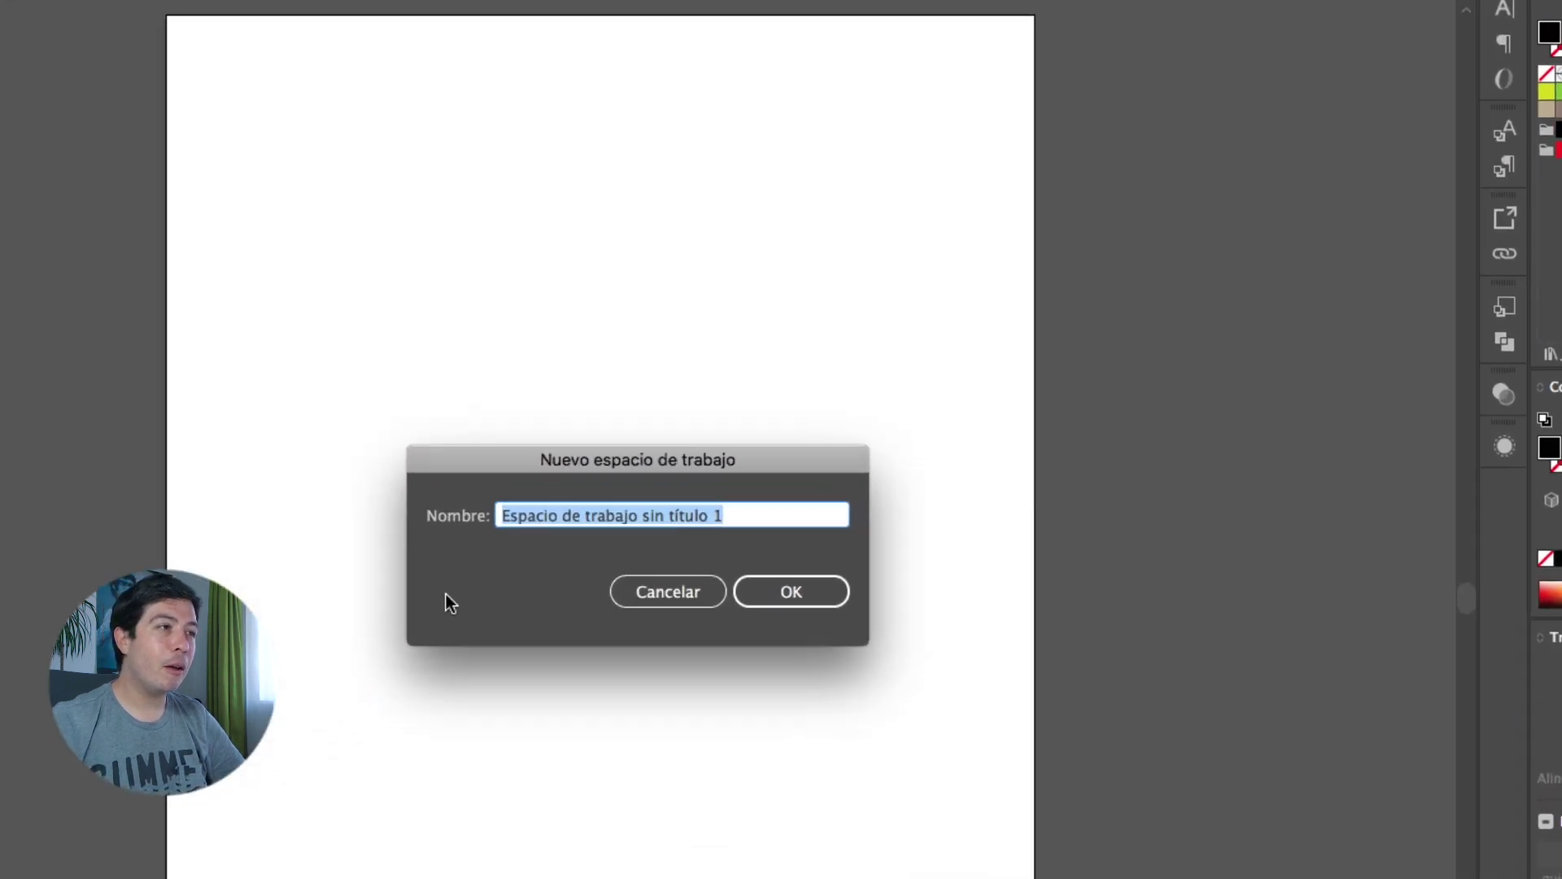
pyautogui.write('Espacio de Frank')
pyautogui.press('Return')
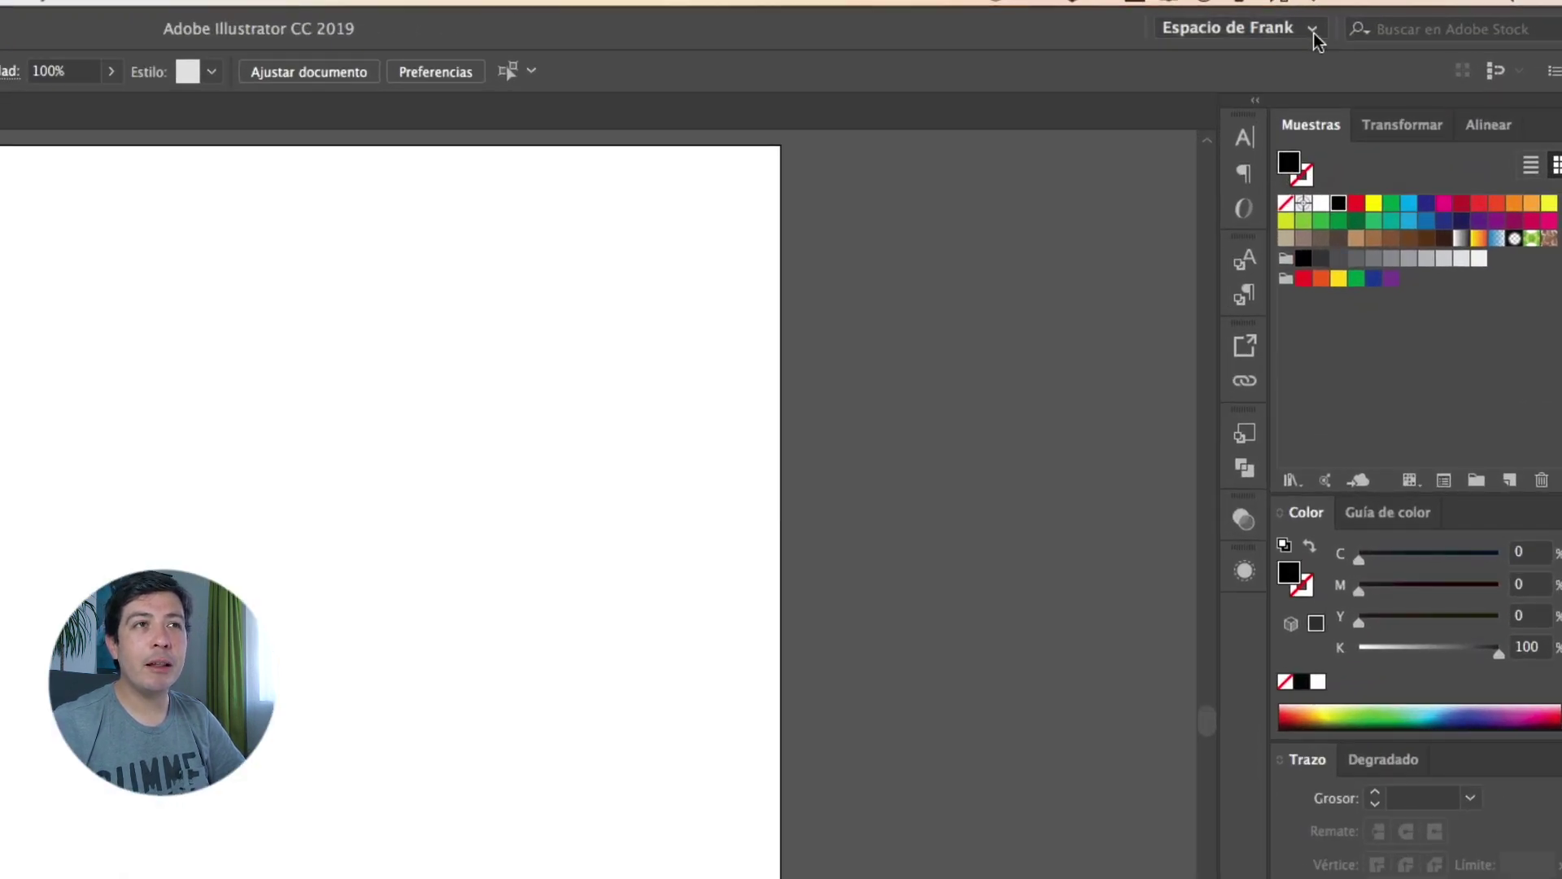
pyautogui.click(1384, 33)
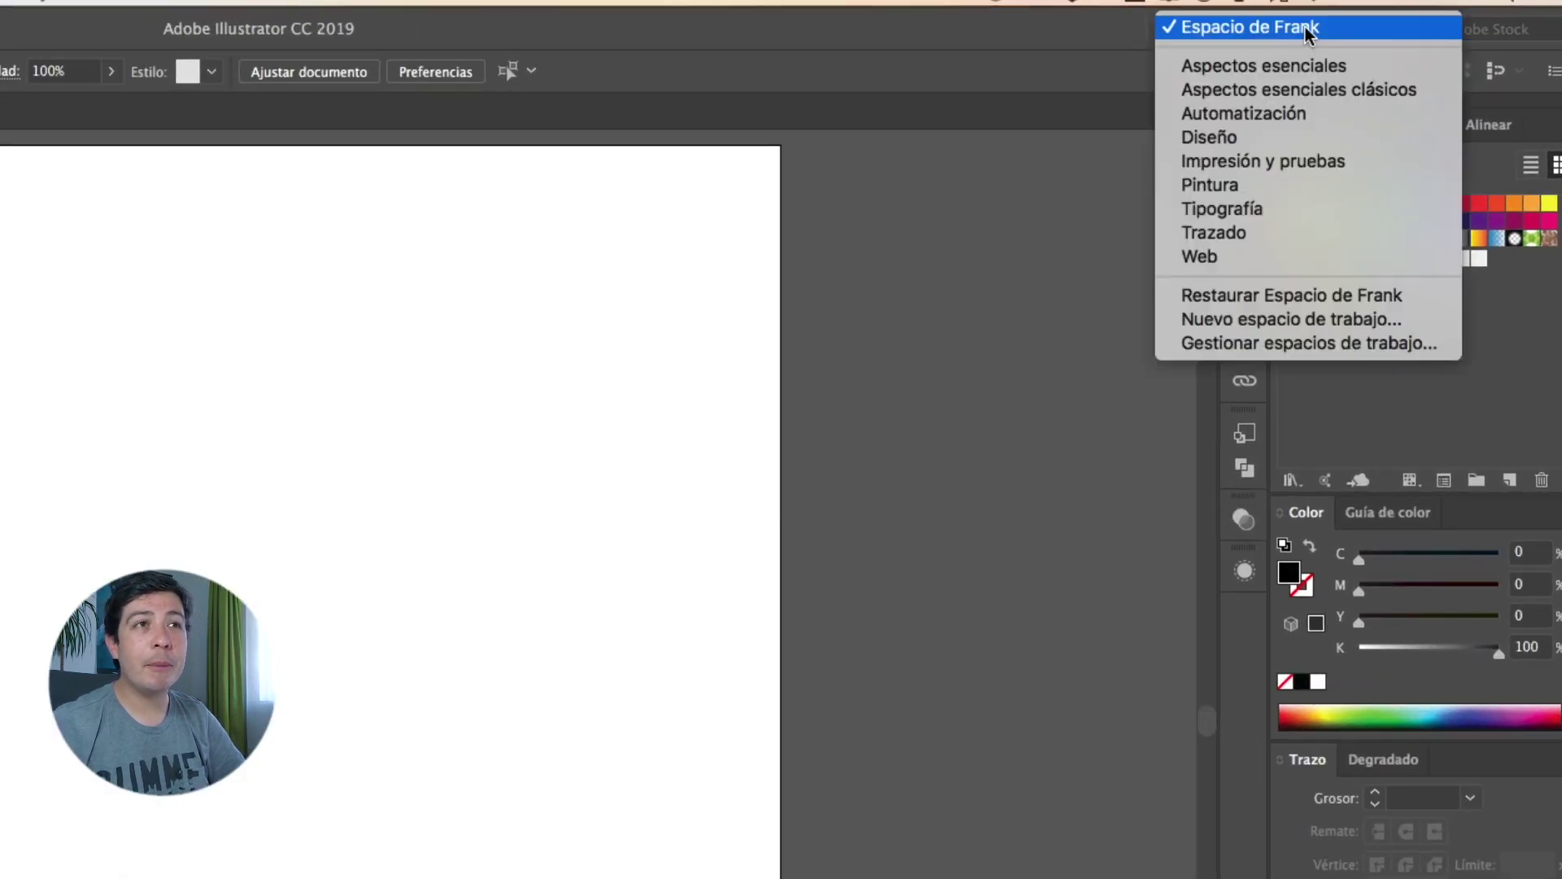
# Switch to Aspectos esenciales and browse its Capas, Bibliotecas and Propiedades panels
pyautogui.click(1317, 65)
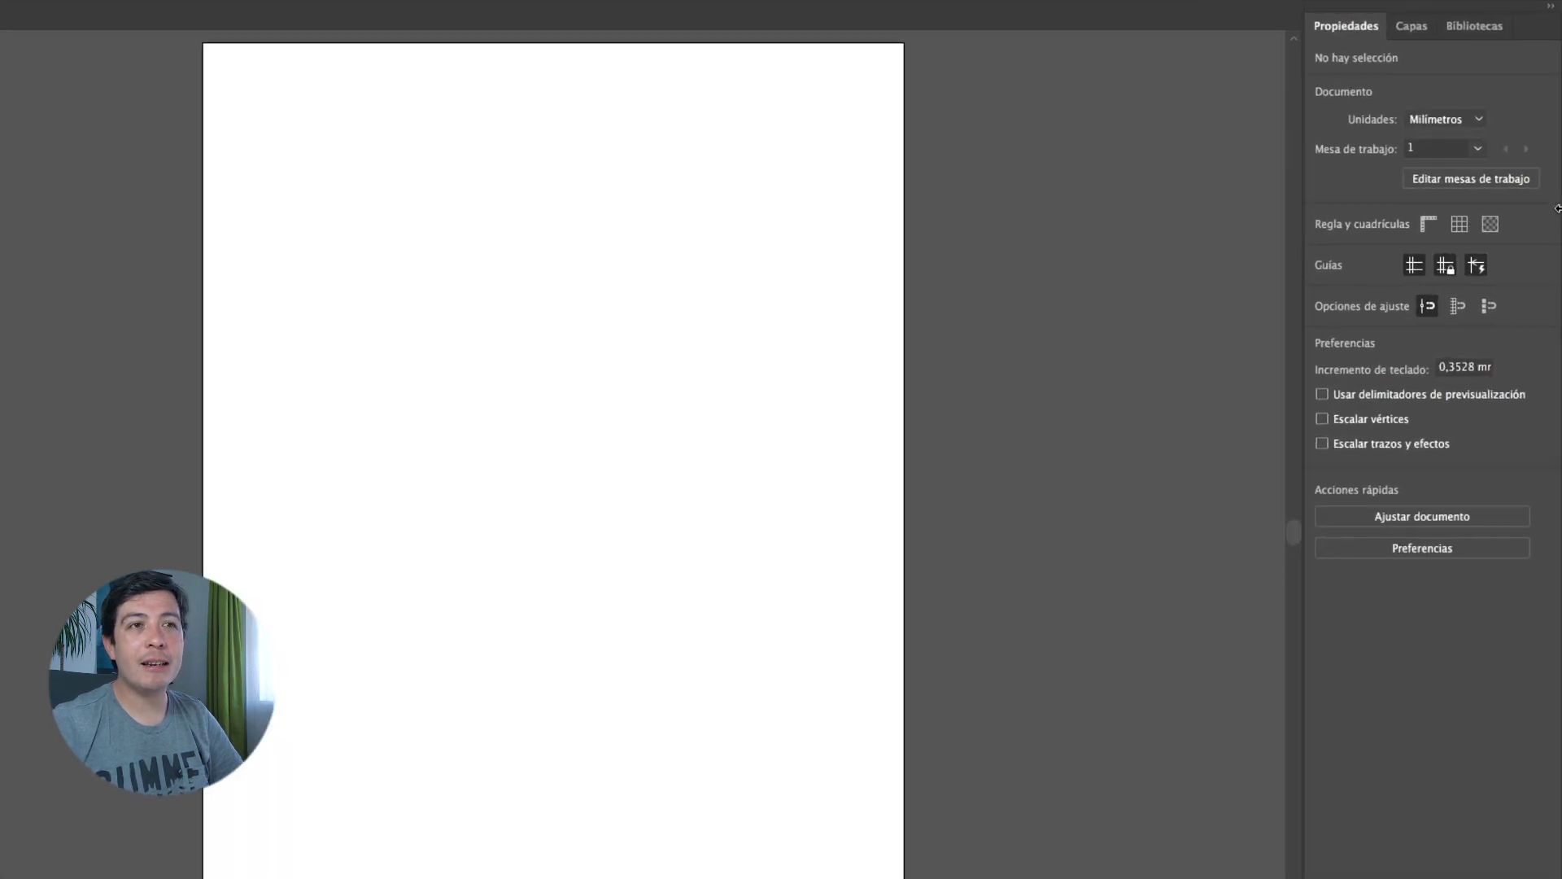
pyautogui.click(1408, 87)
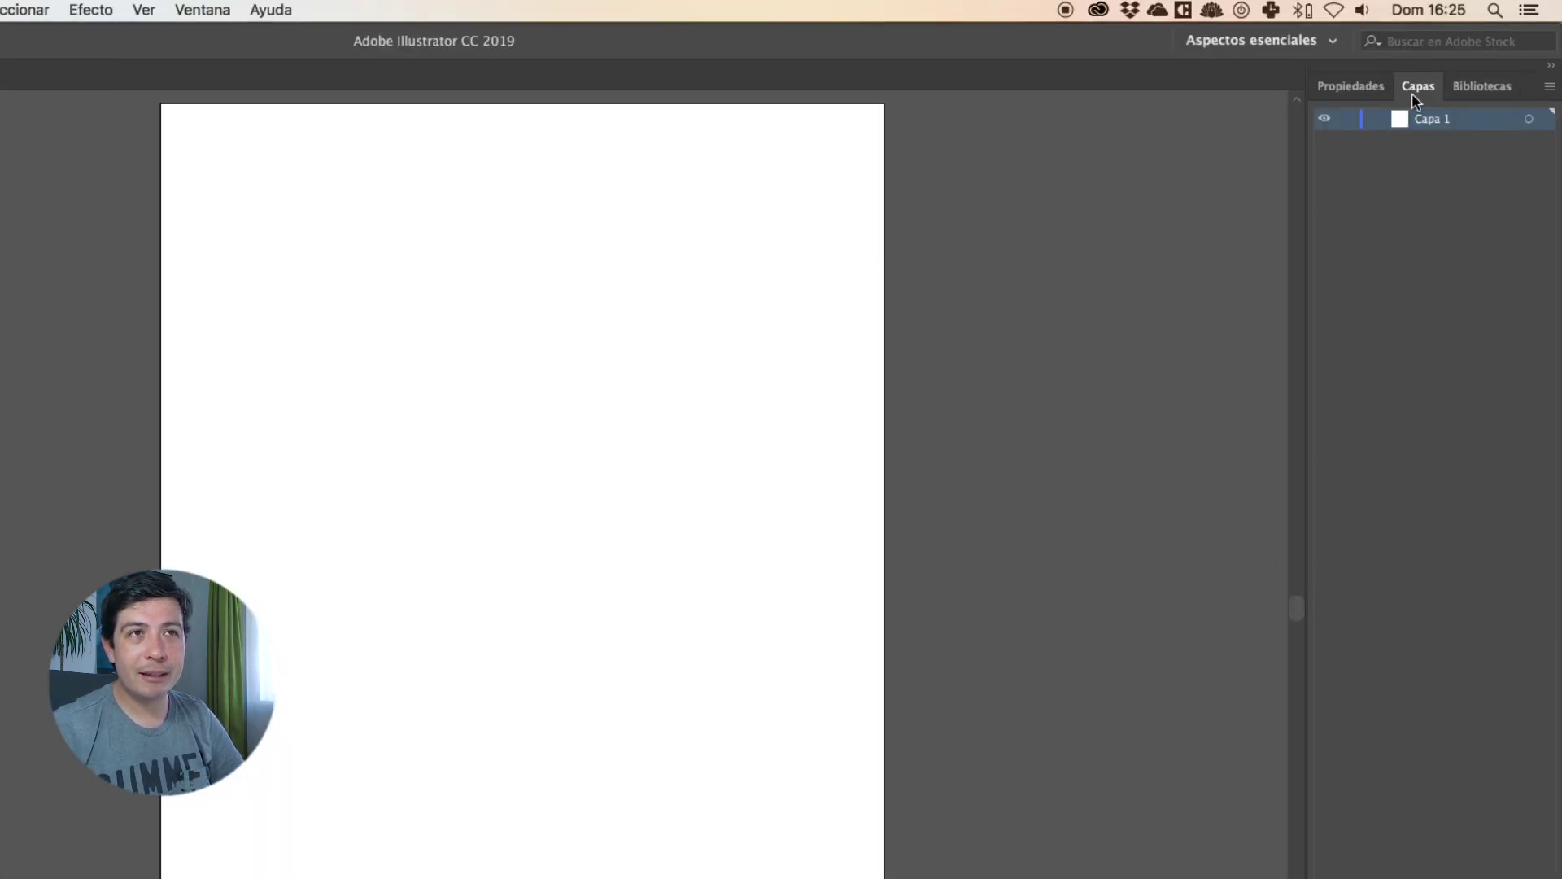
pyautogui.click(1355, 87)
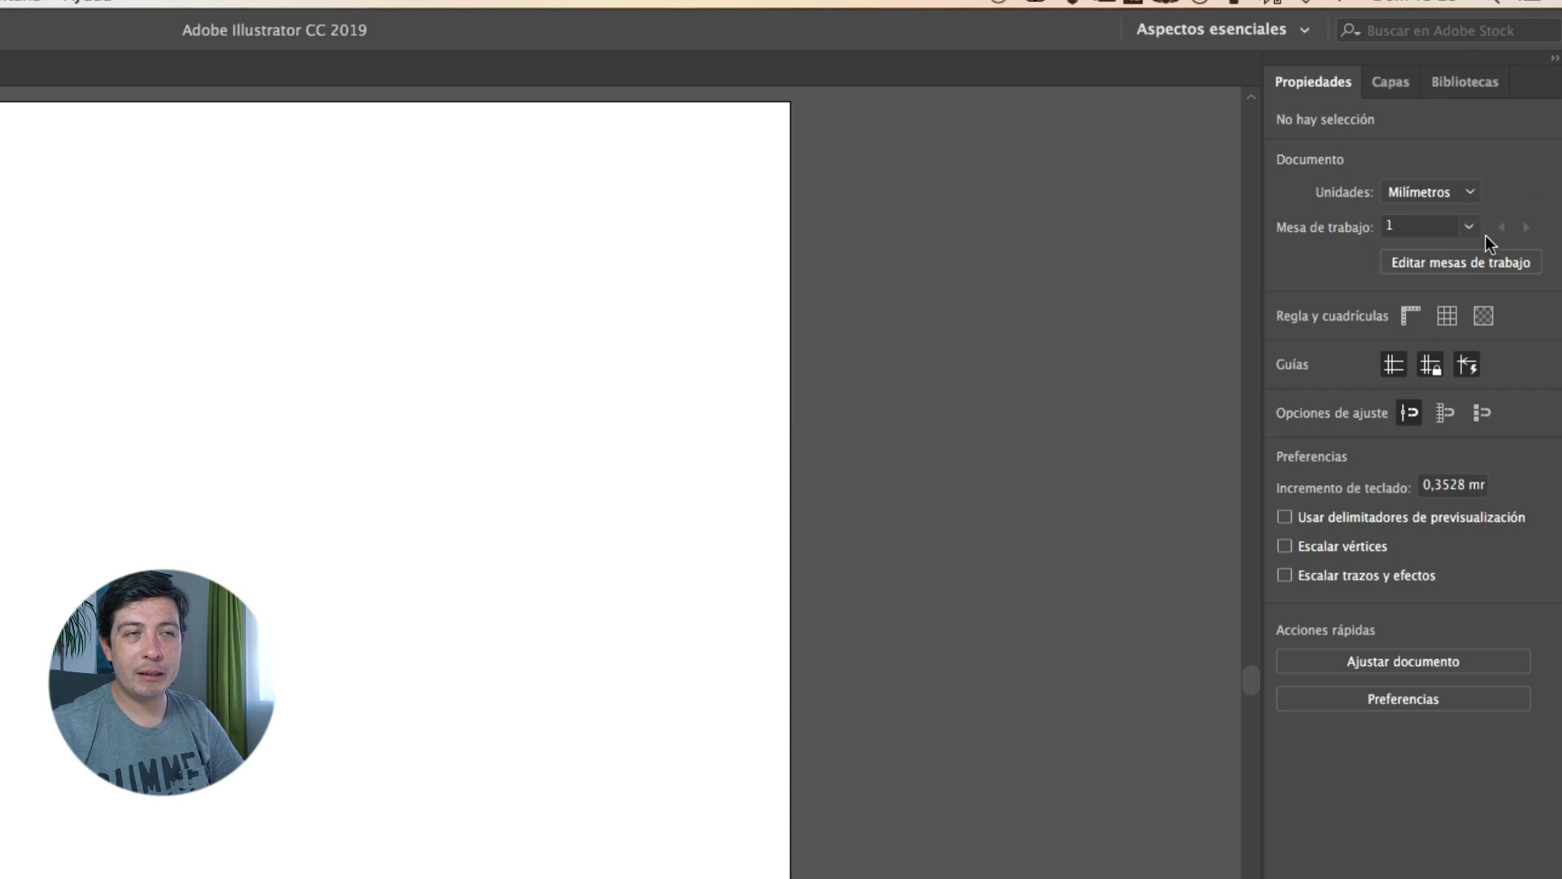
pyautogui.click(1397, 82)
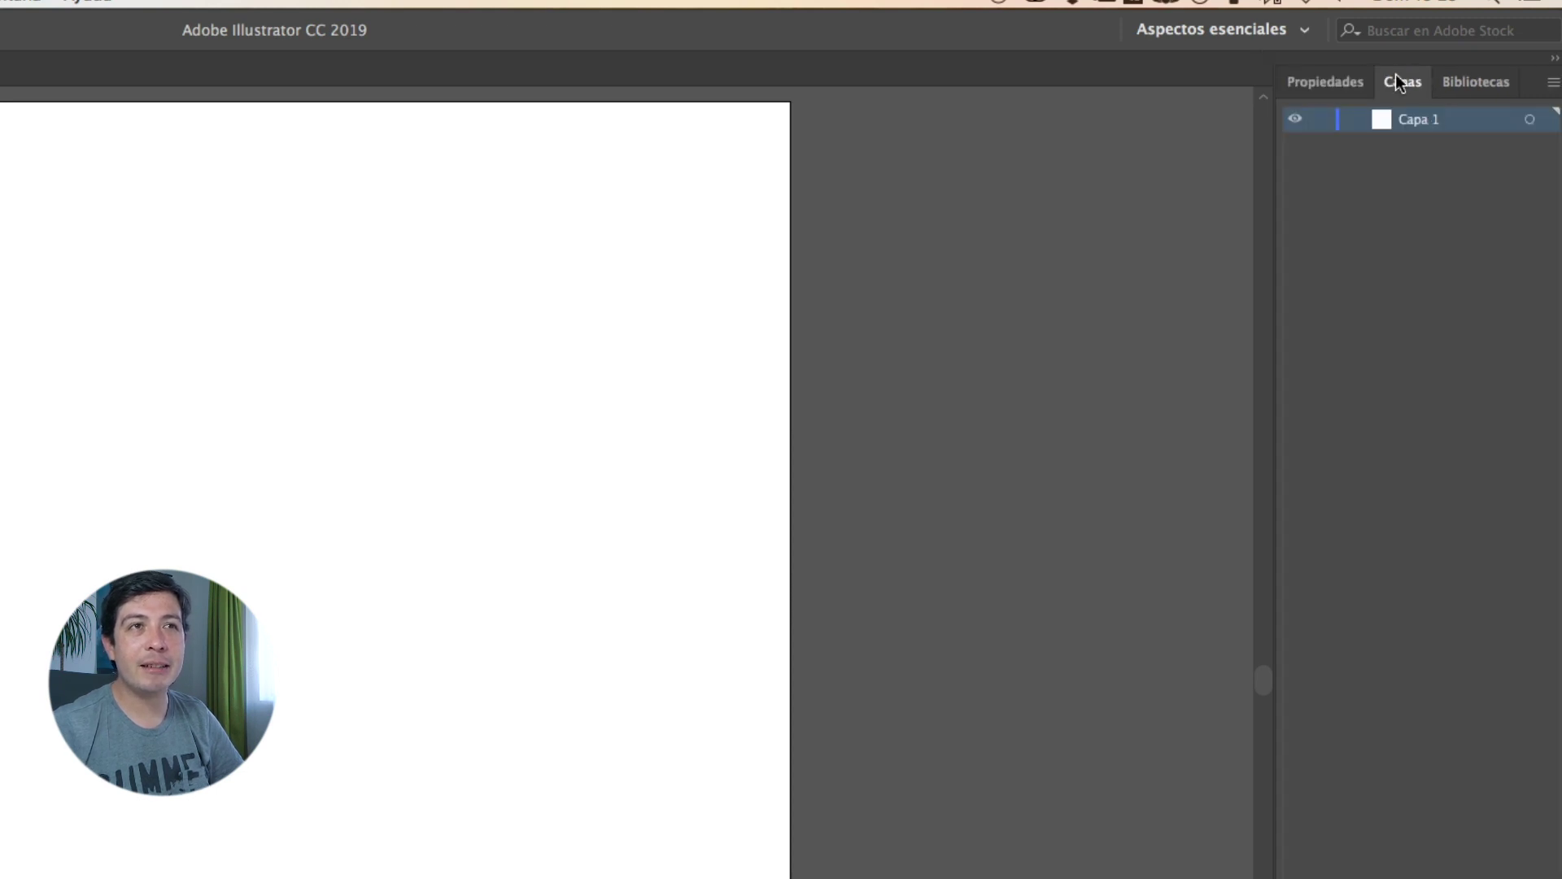
pyautogui.click(1484, 81)
pyautogui.click(1408, 89)
pyautogui.click(1302, 80)
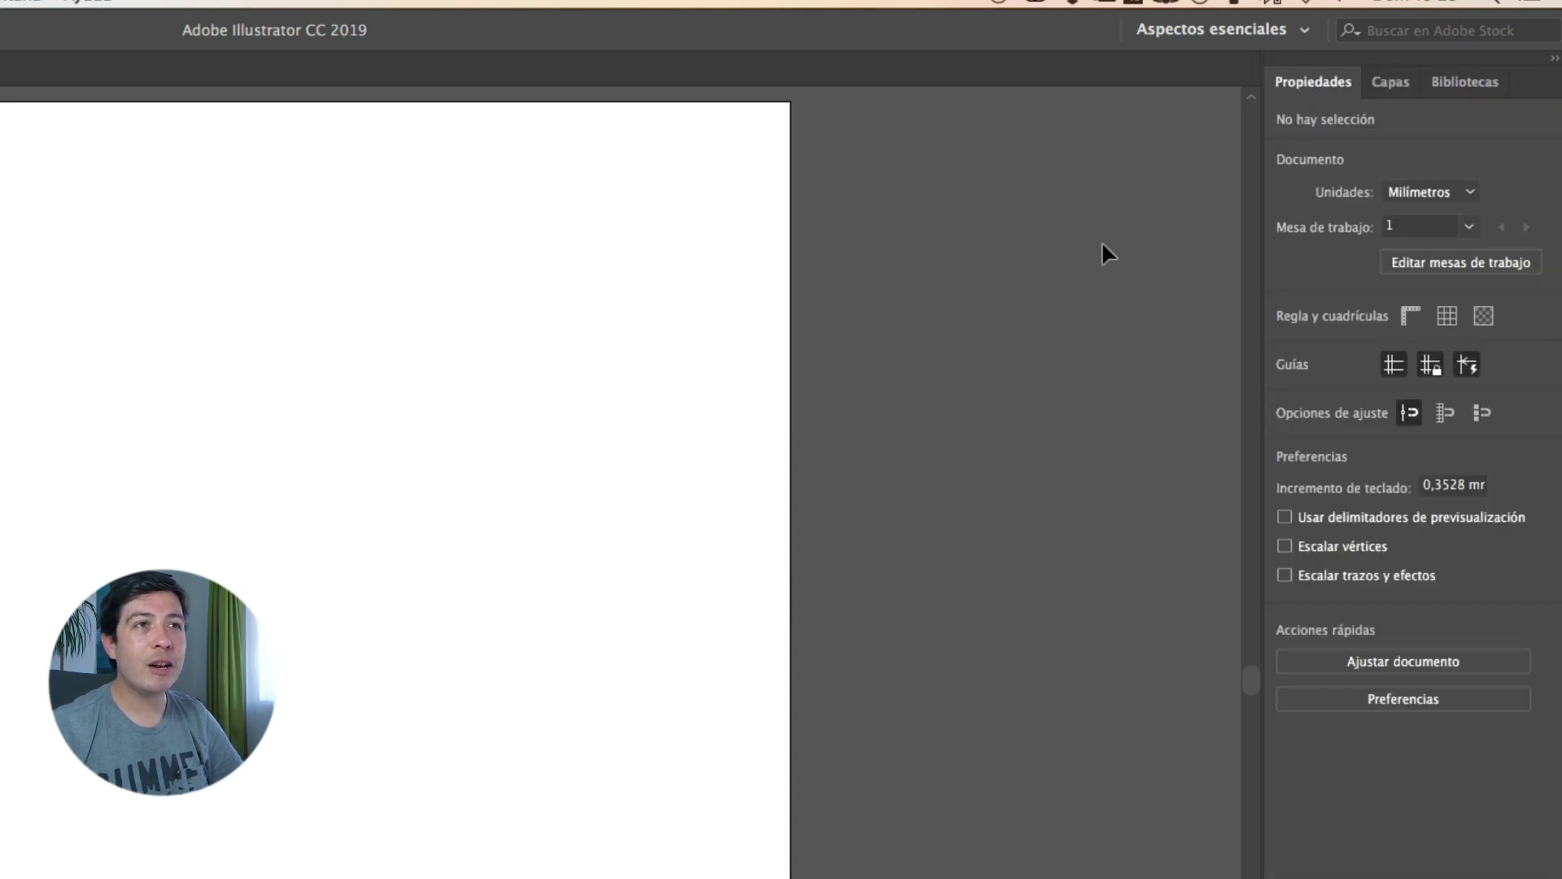
pyautogui.scroll(1, 820, 212)
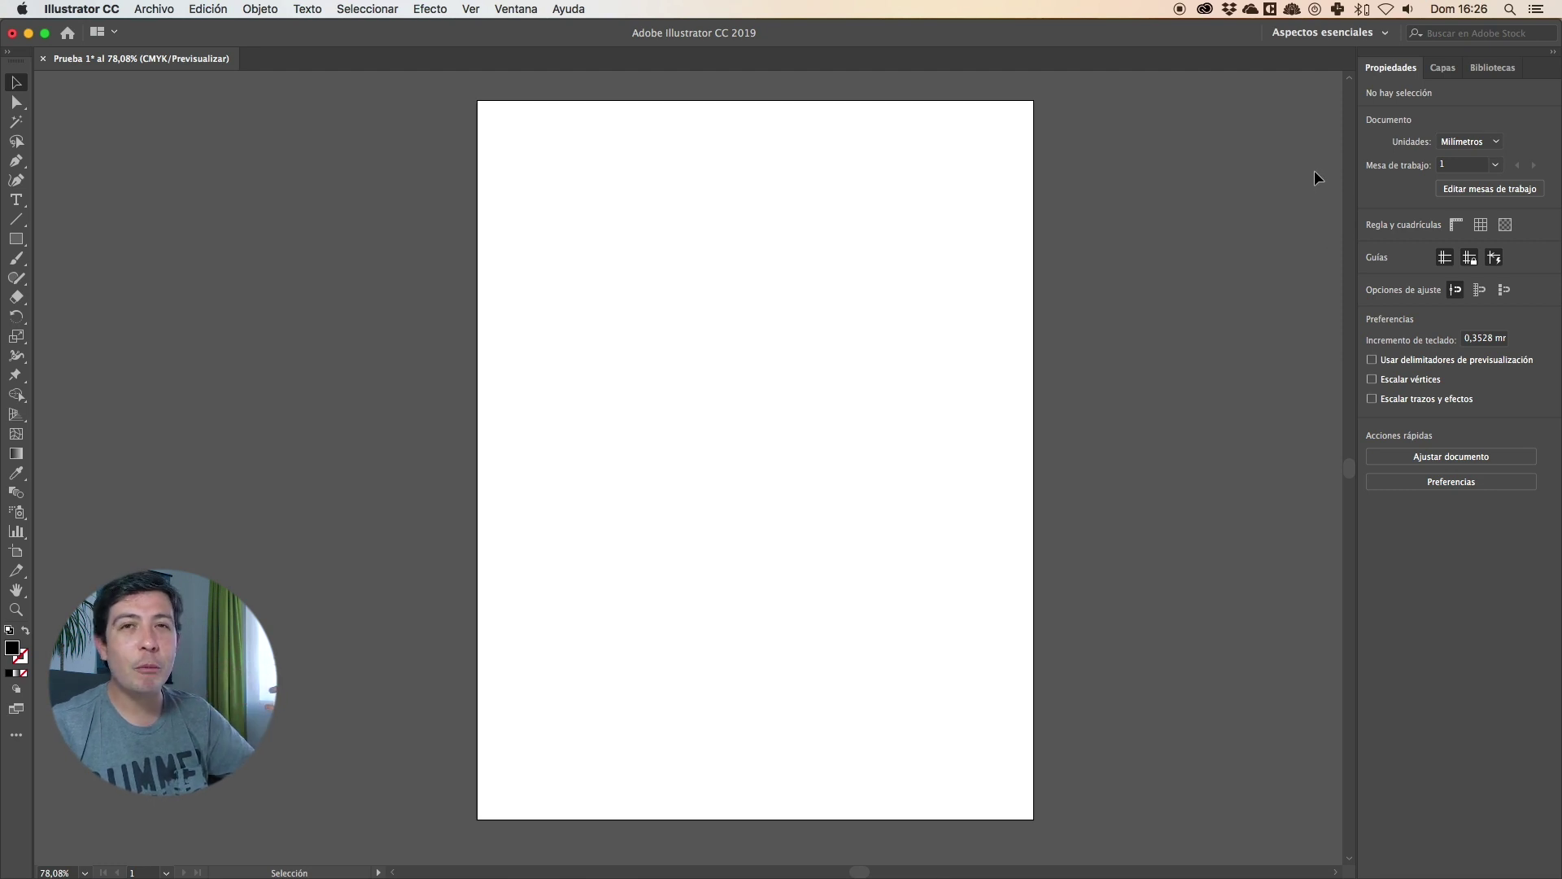
# Switch to Aspectos esenciales clásicos and glance at its Libraries and Properties panels
pyautogui.click(1373, 33)
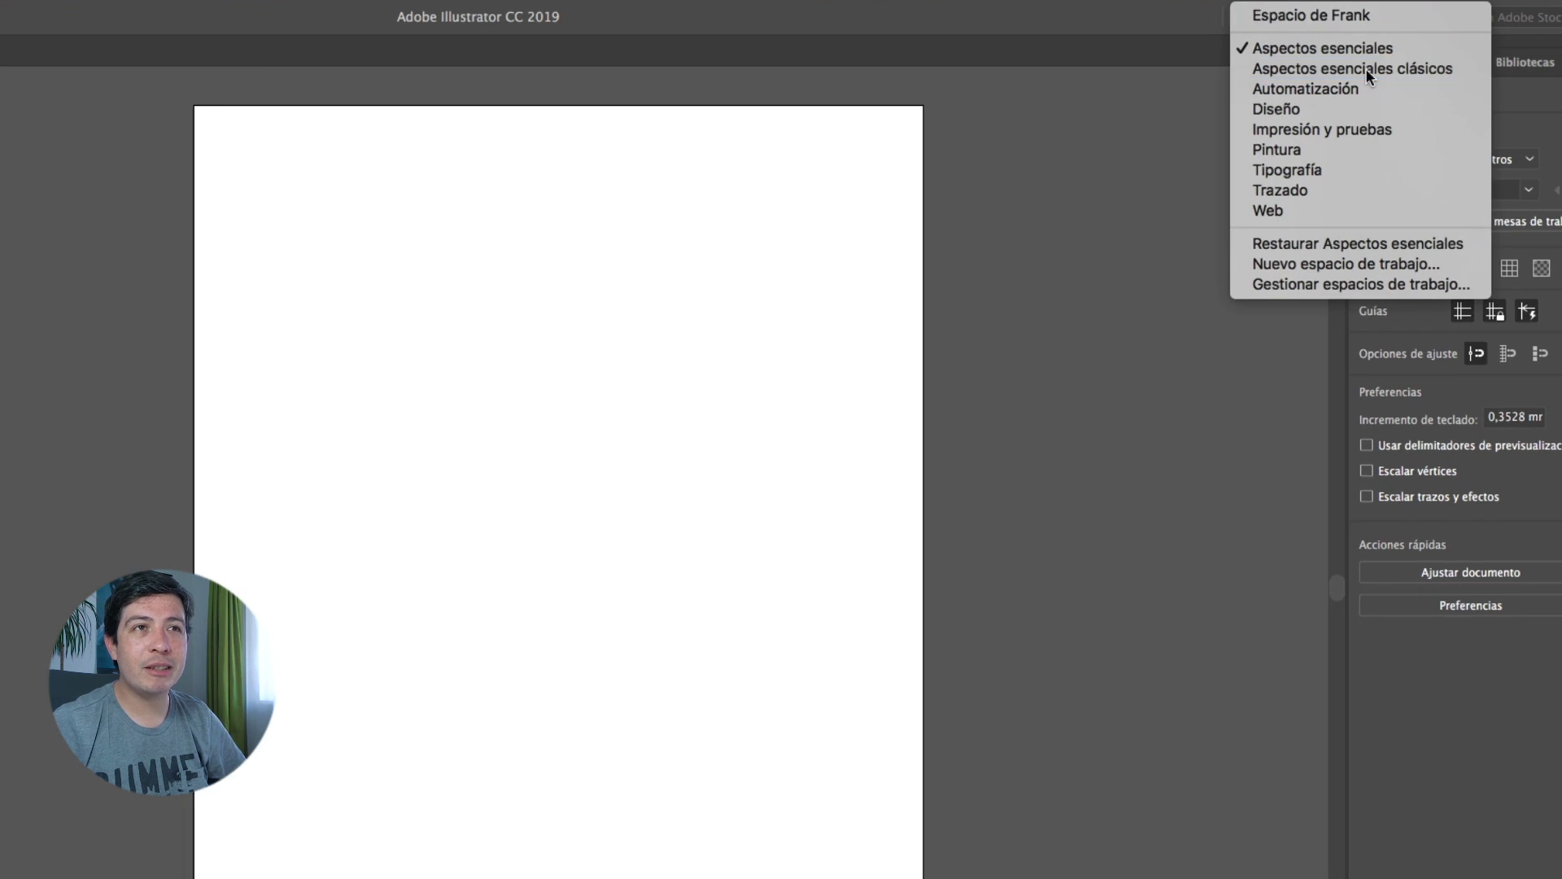
pyautogui.click(1367, 70)
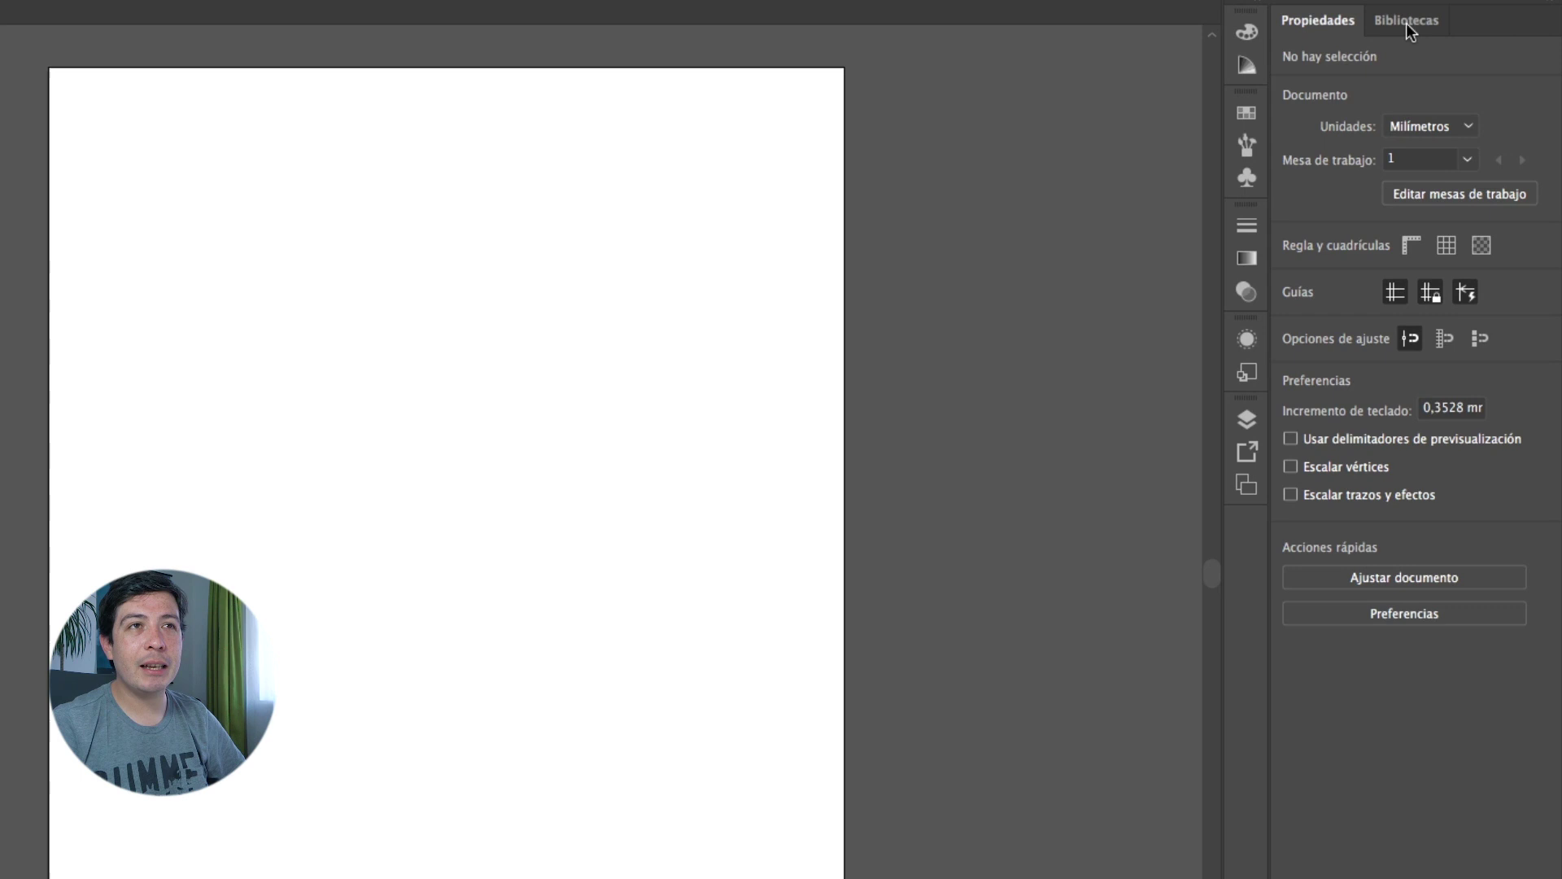
pyautogui.click(1399, 31)
pyautogui.click(1322, 29)
# Preview the Color and Color Guide panels, then change to the Diseño workspace
pyautogui.click(1247, 39)
pyautogui.click(1245, 71)
pyautogui.click(1307, 80)
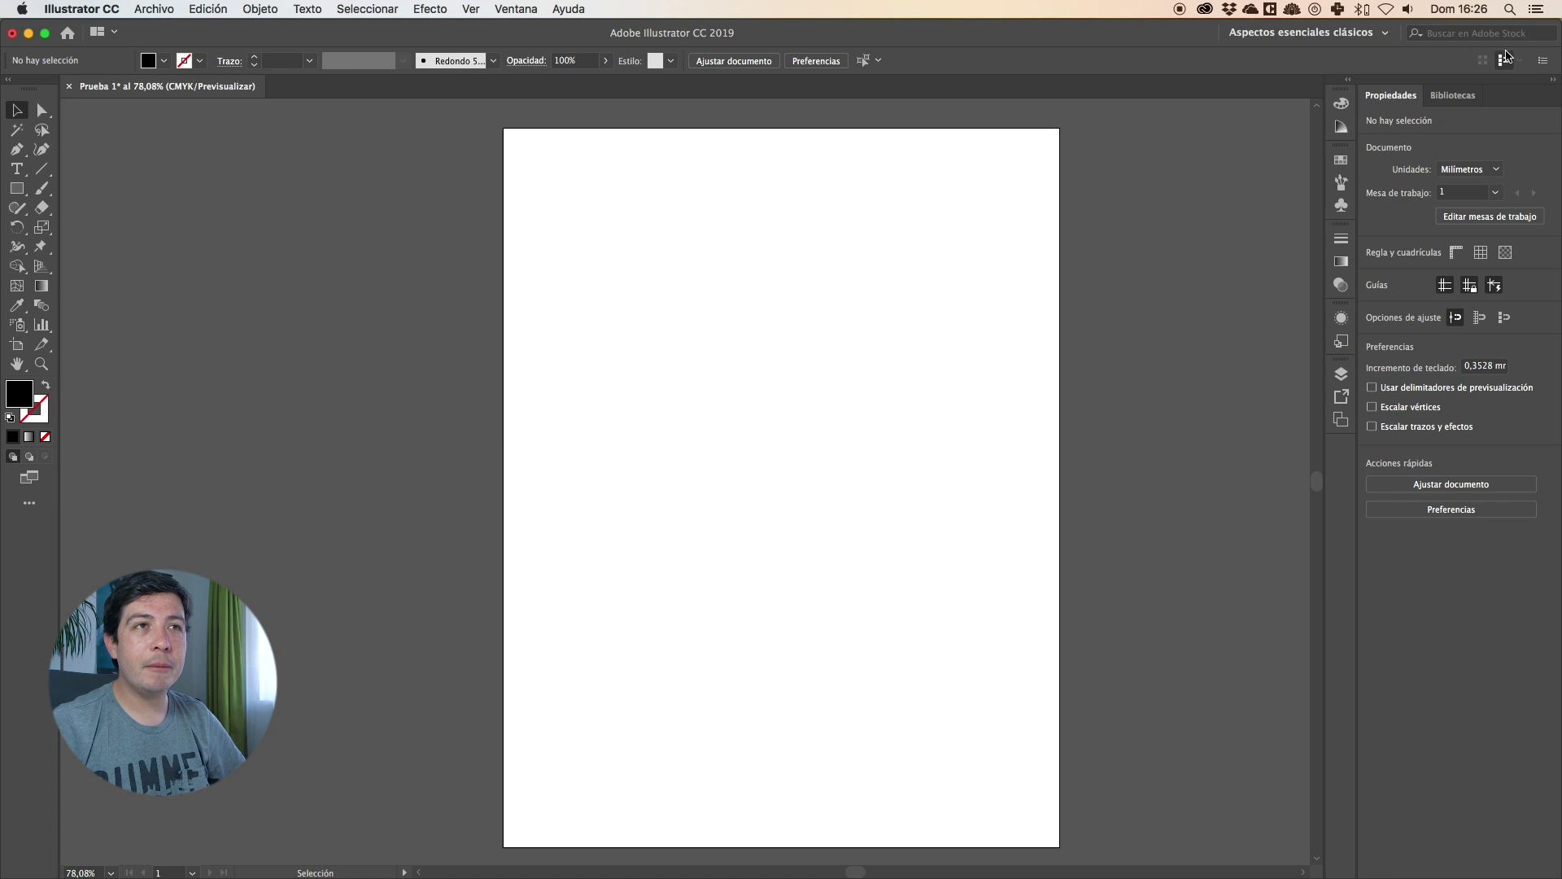
pyautogui.click(1306, 33)
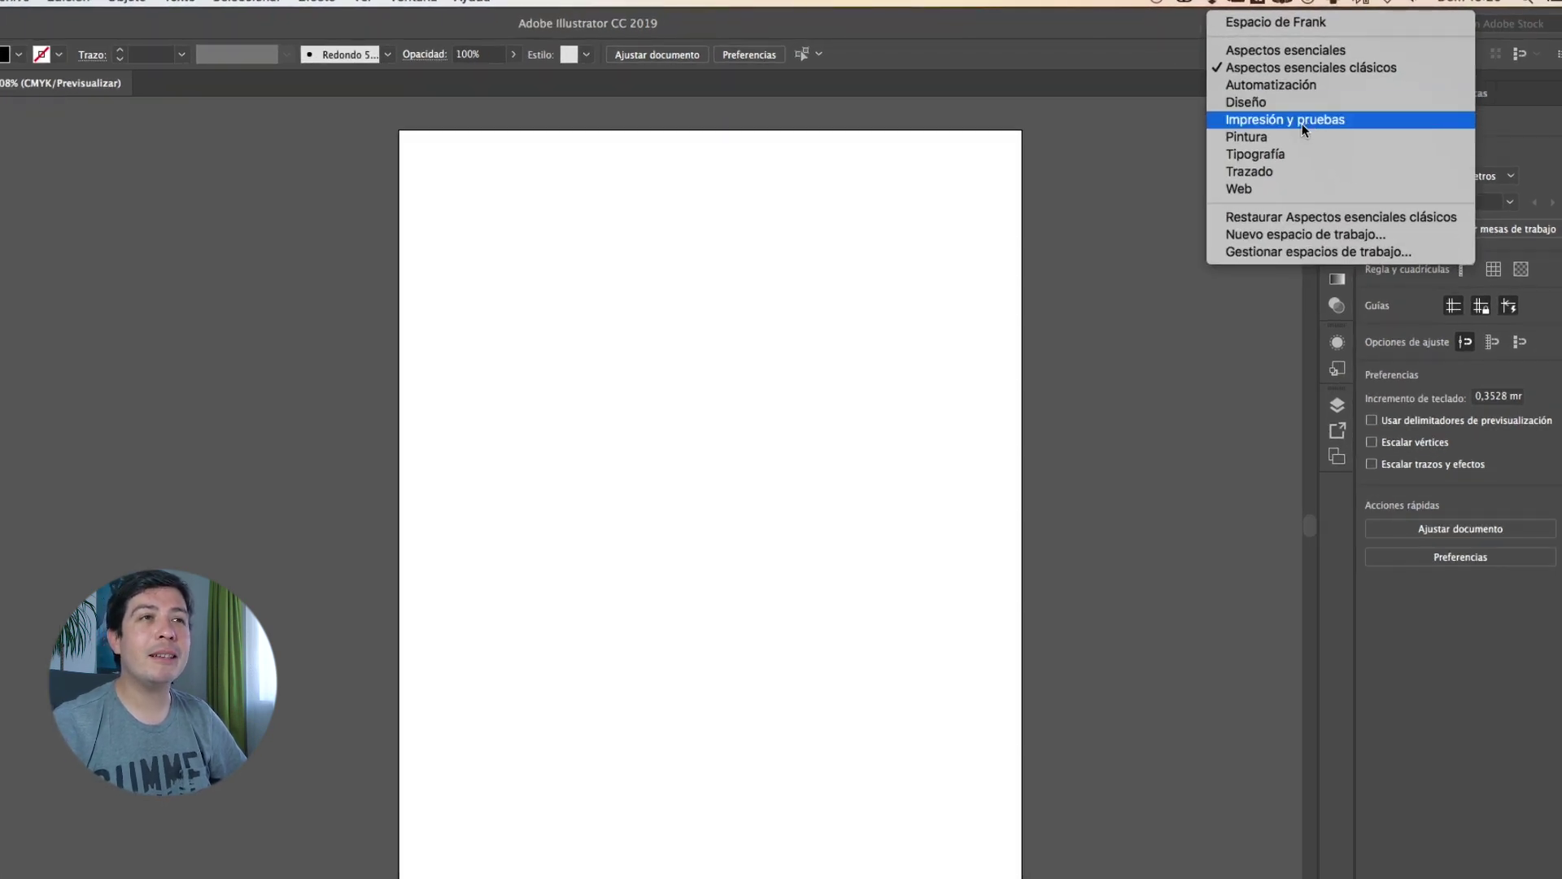
pyautogui.click(1283, 103)
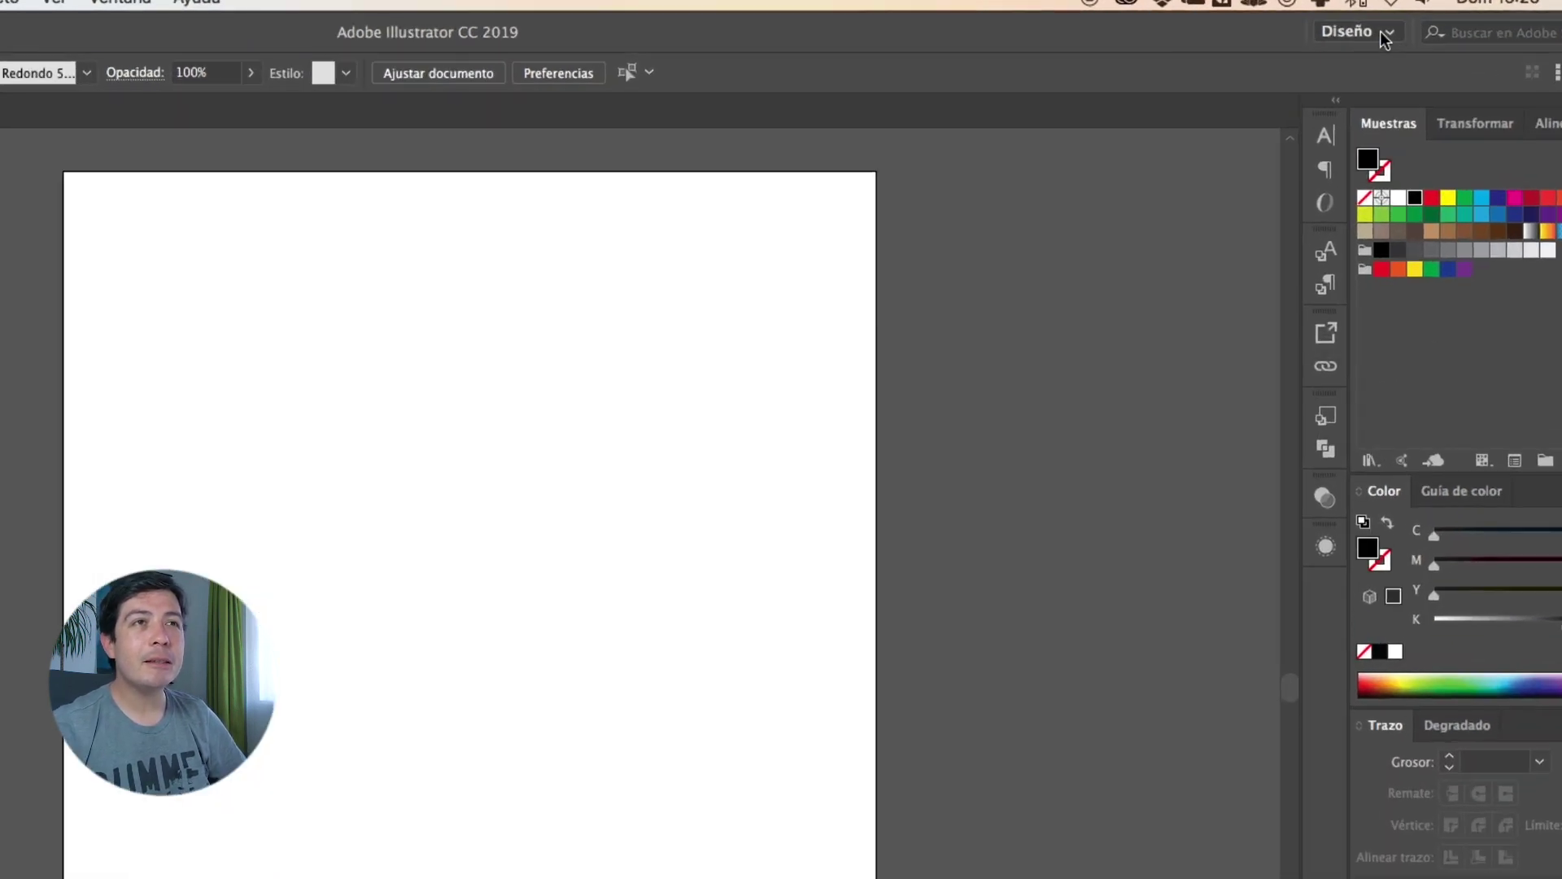
# Try Tipografía, return to Diseño, and choose Restaurar Diseño to reset its layout
pyautogui.click(1372, 37)
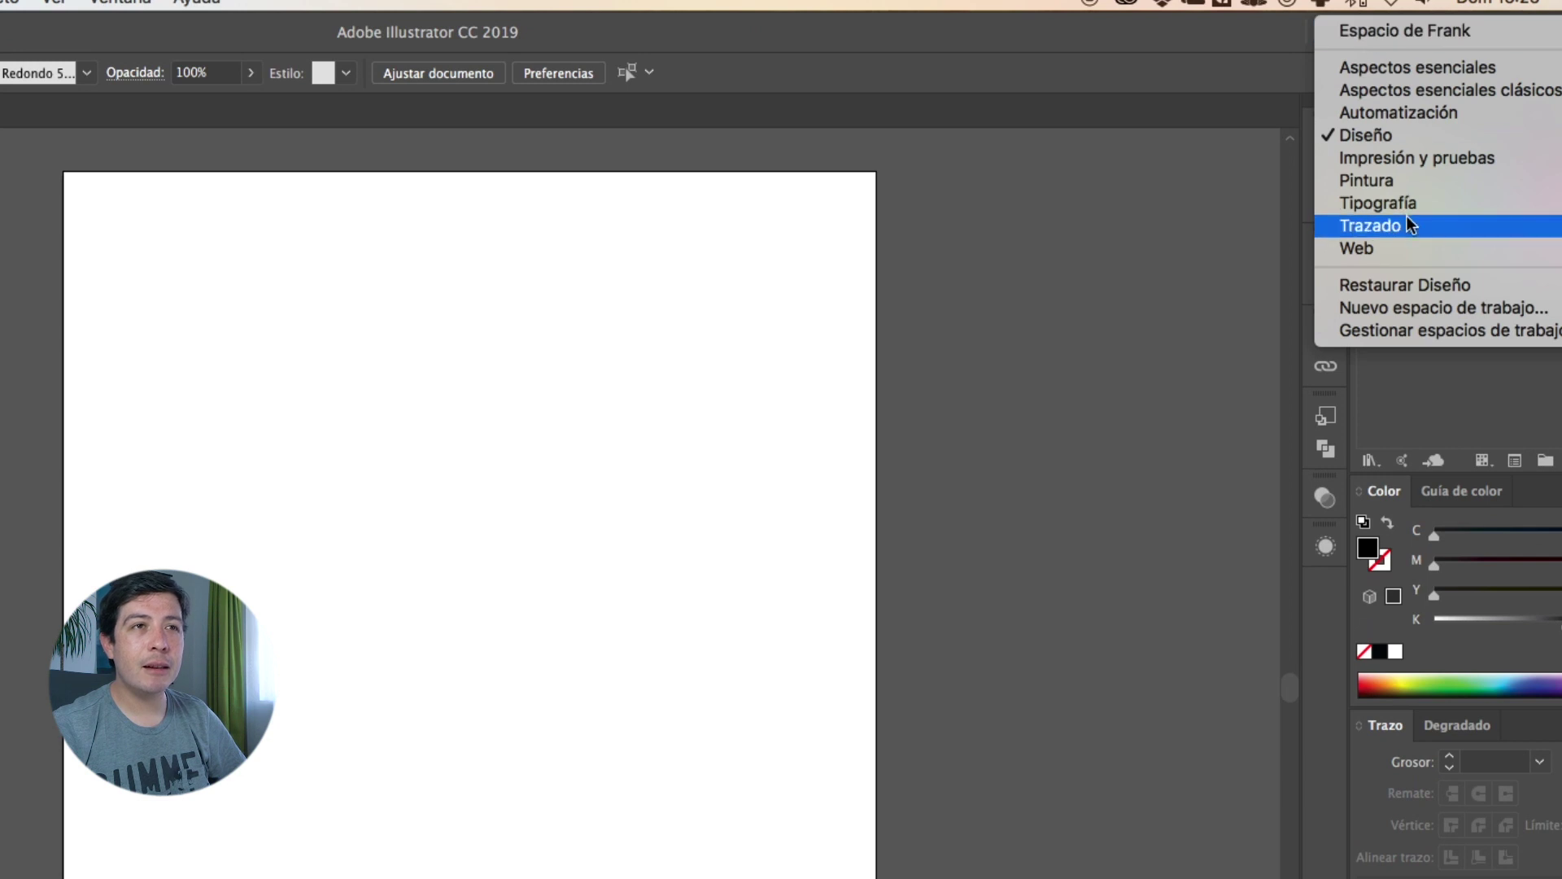
pyautogui.click(1223, 258)
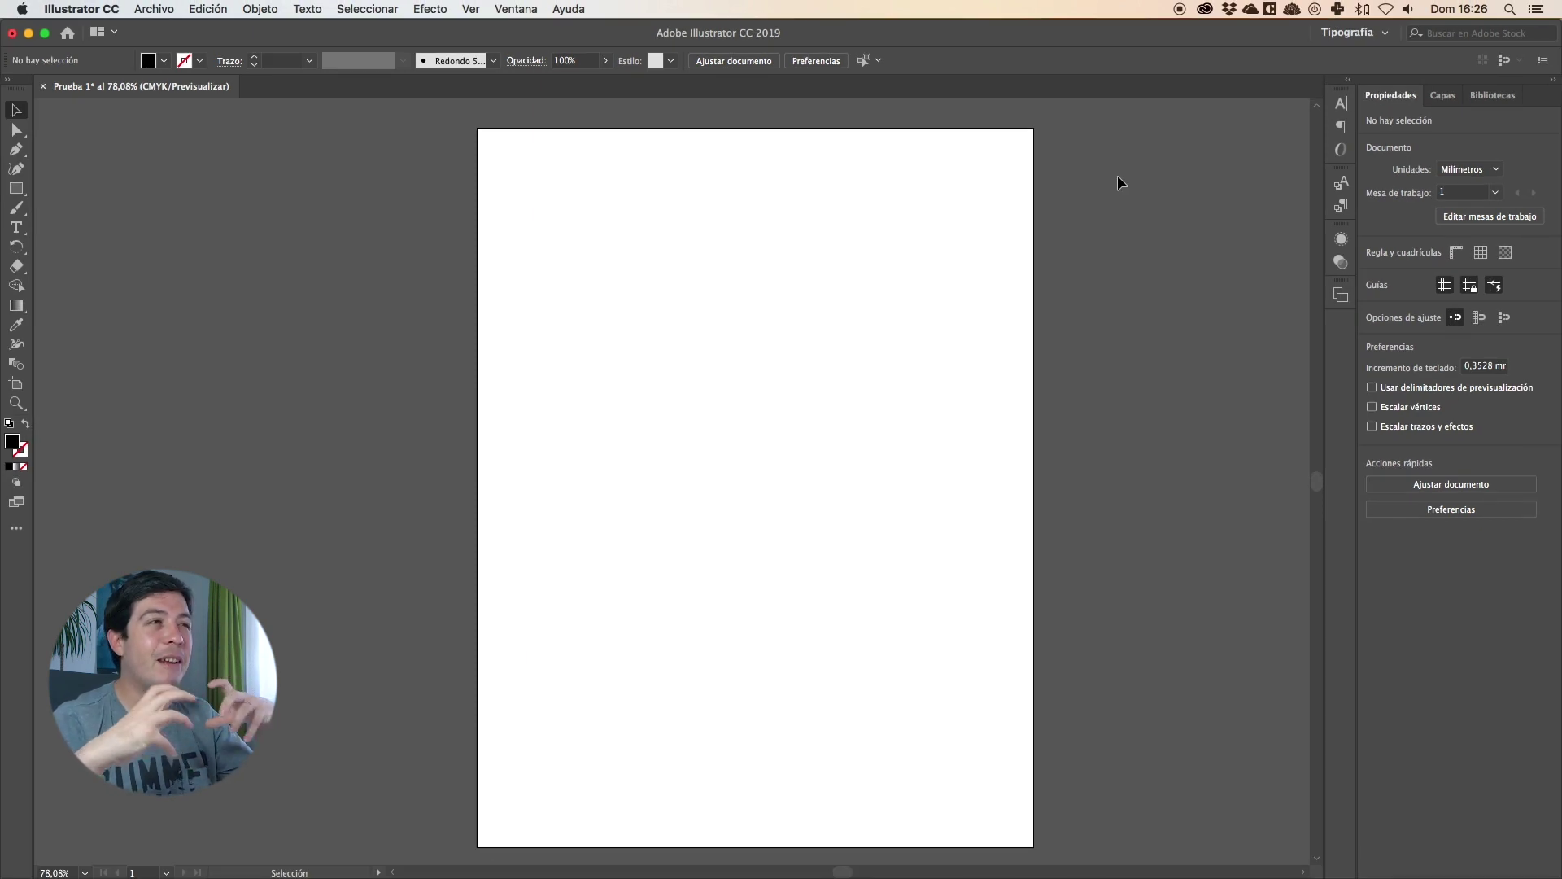
pyautogui.click(1375, 32)
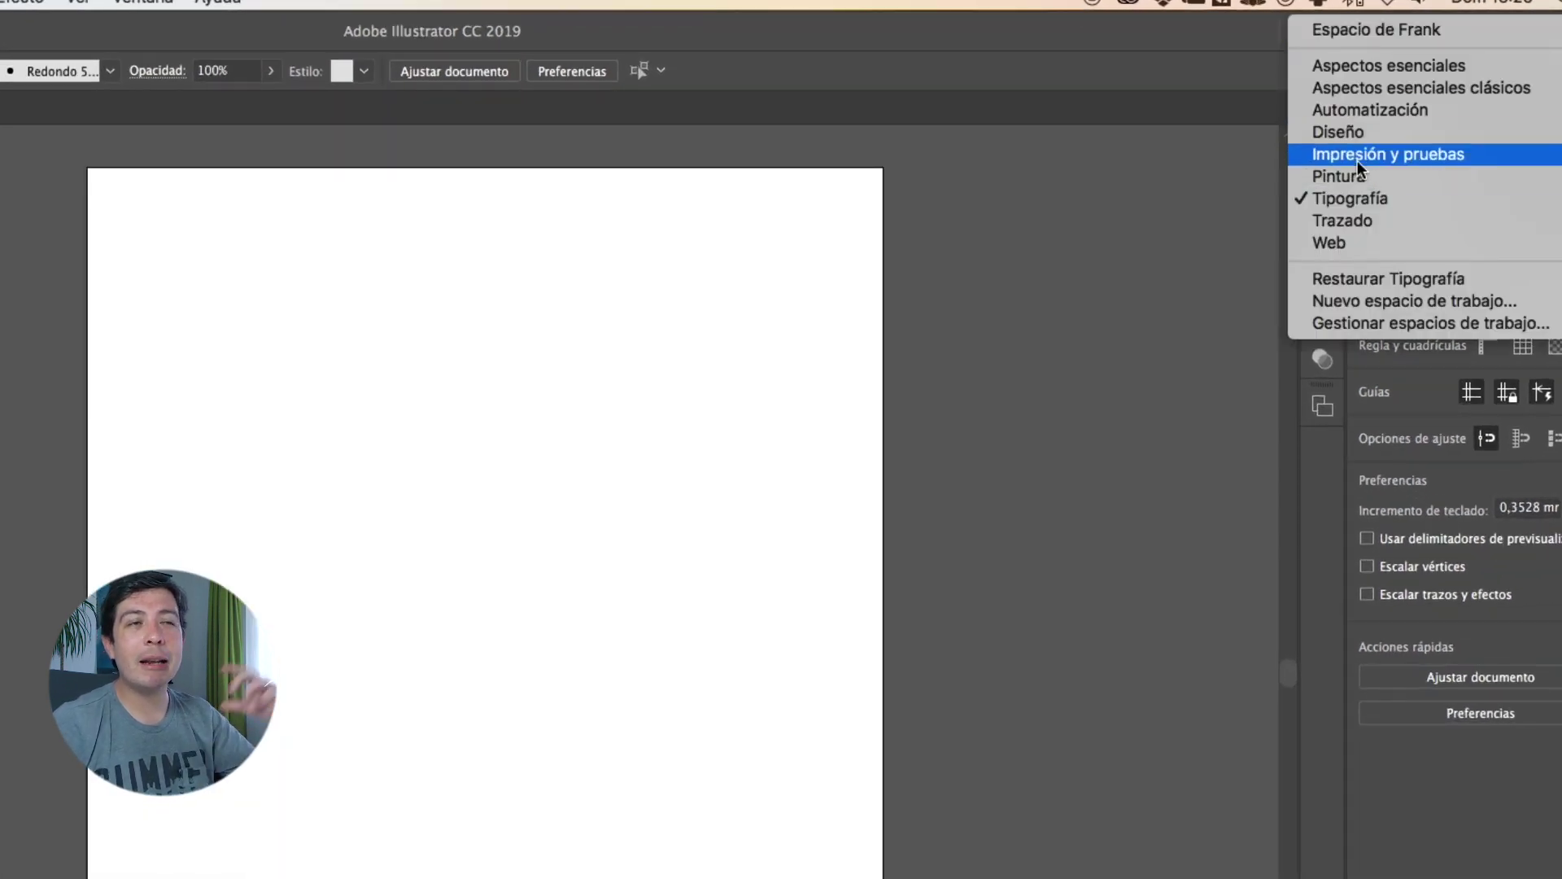
pyautogui.click(1384, 130)
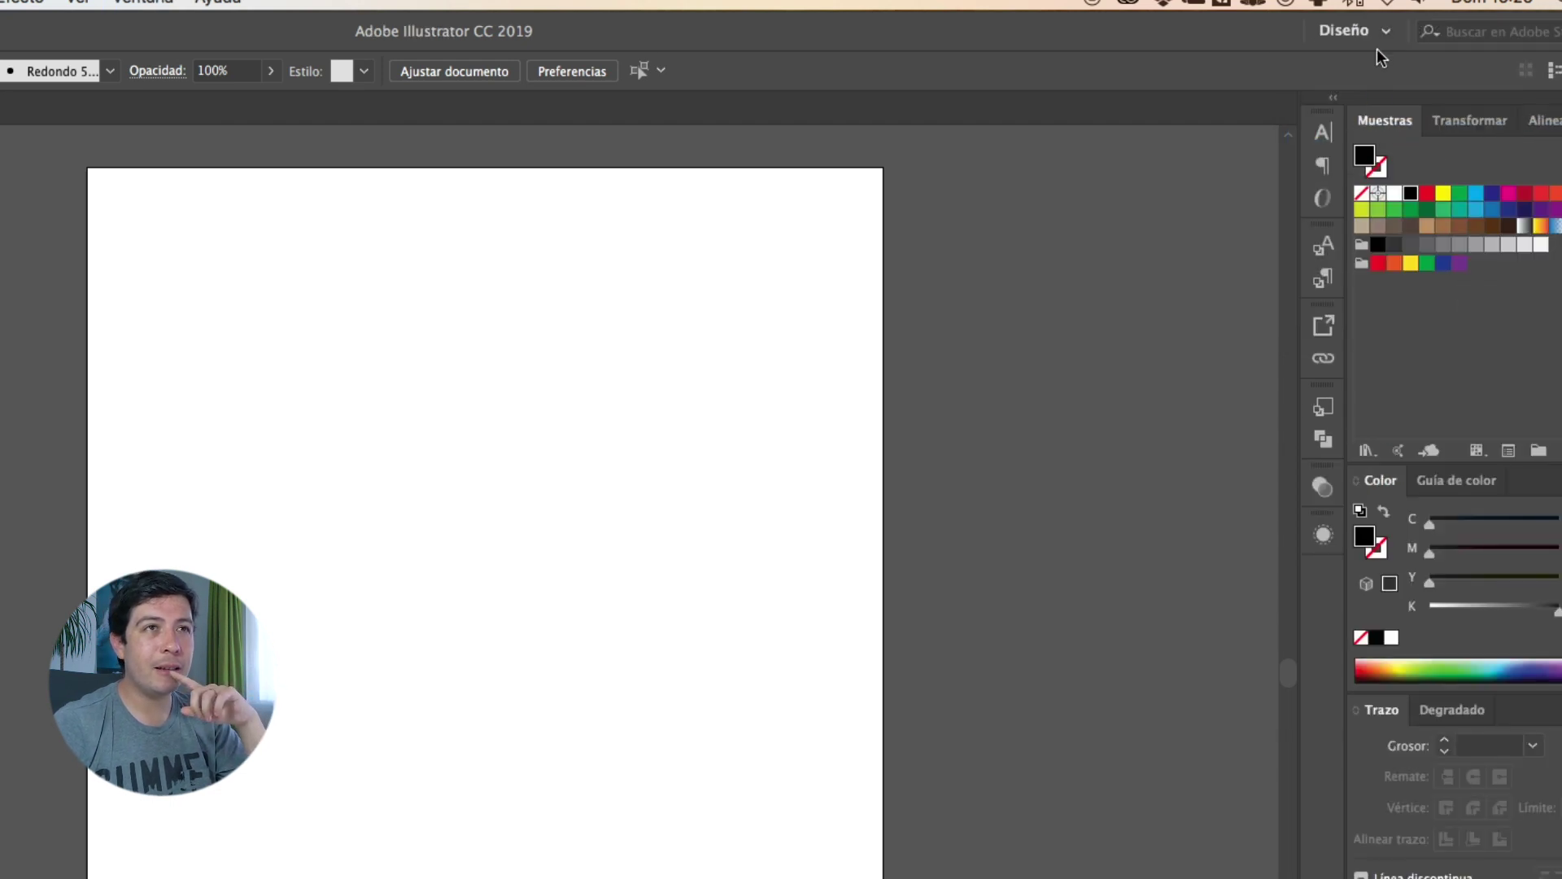
pyautogui.click(1378, 31)
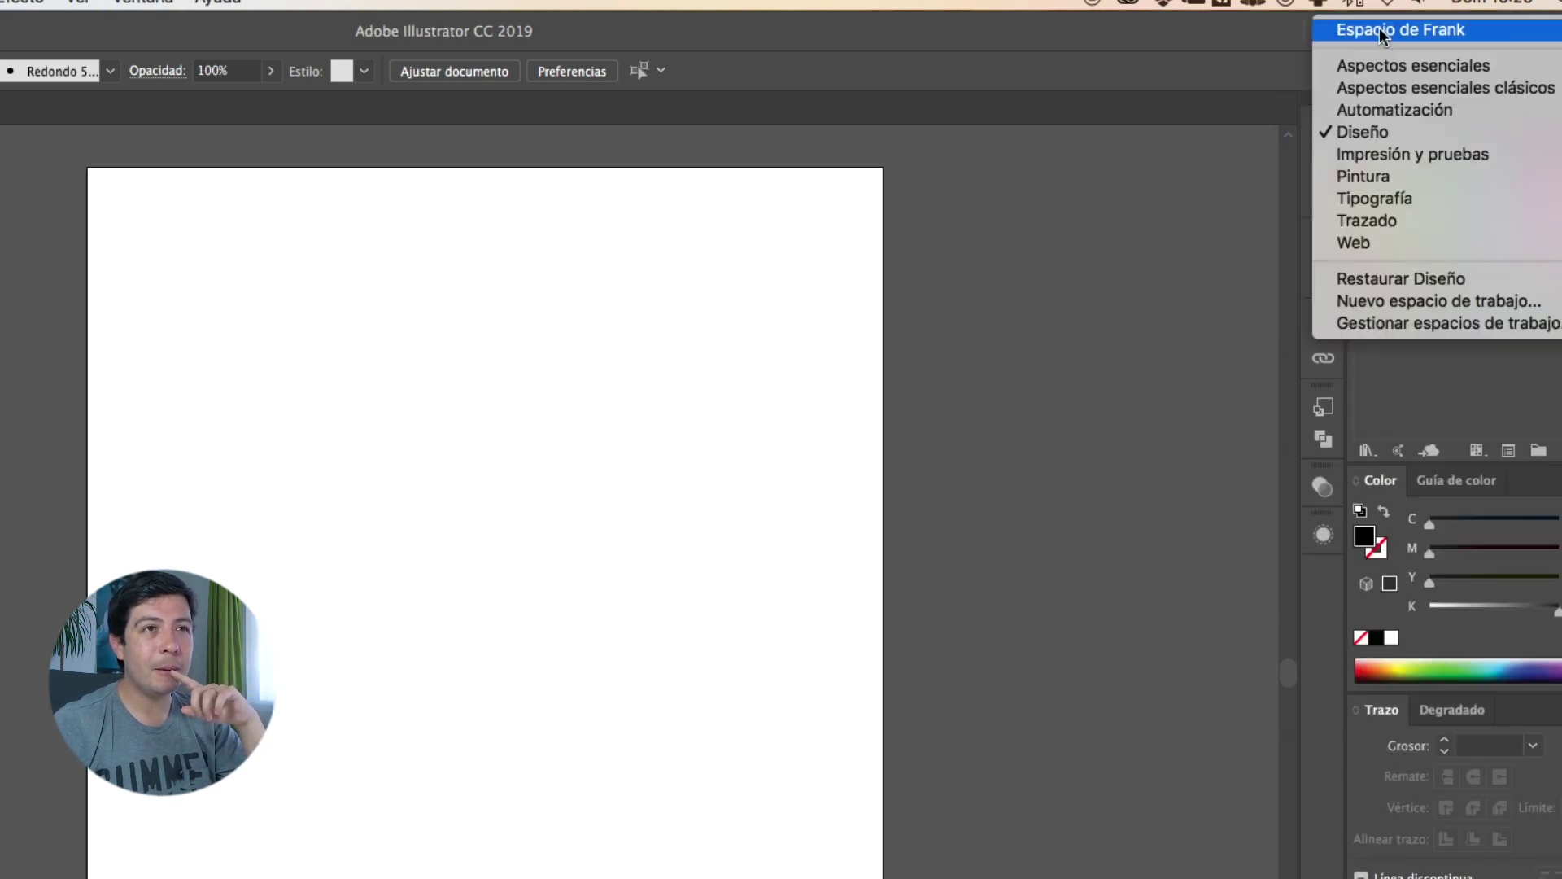
pyautogui.click(1432, 277)
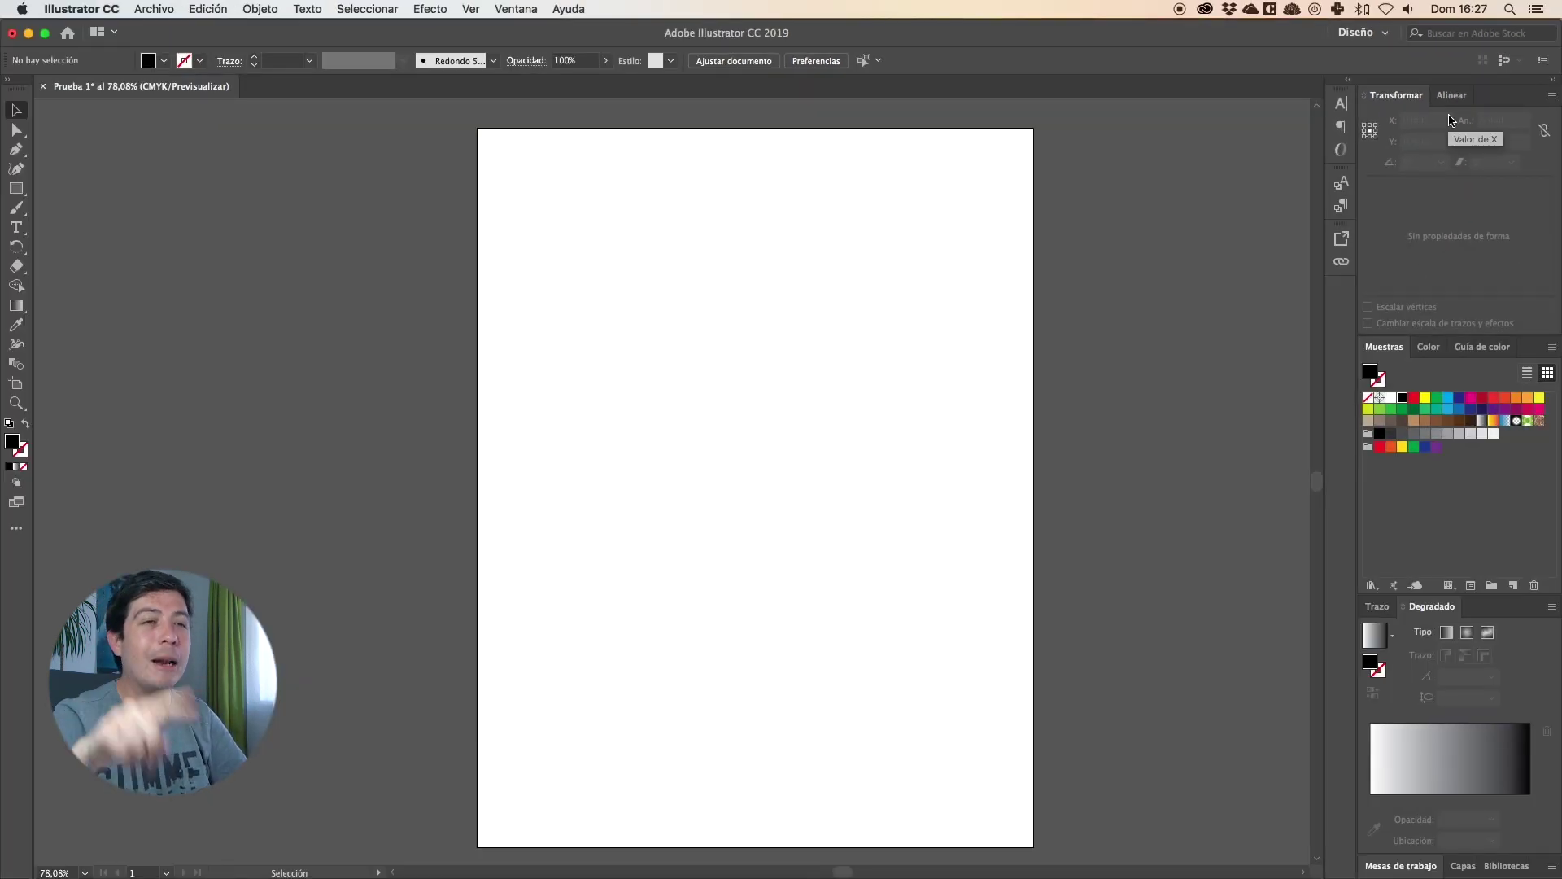
# Reapply Diseño and show the Alinear panel, expanded Mesas de trabajo, and Capas list
pyautogui.click(1376, 33)
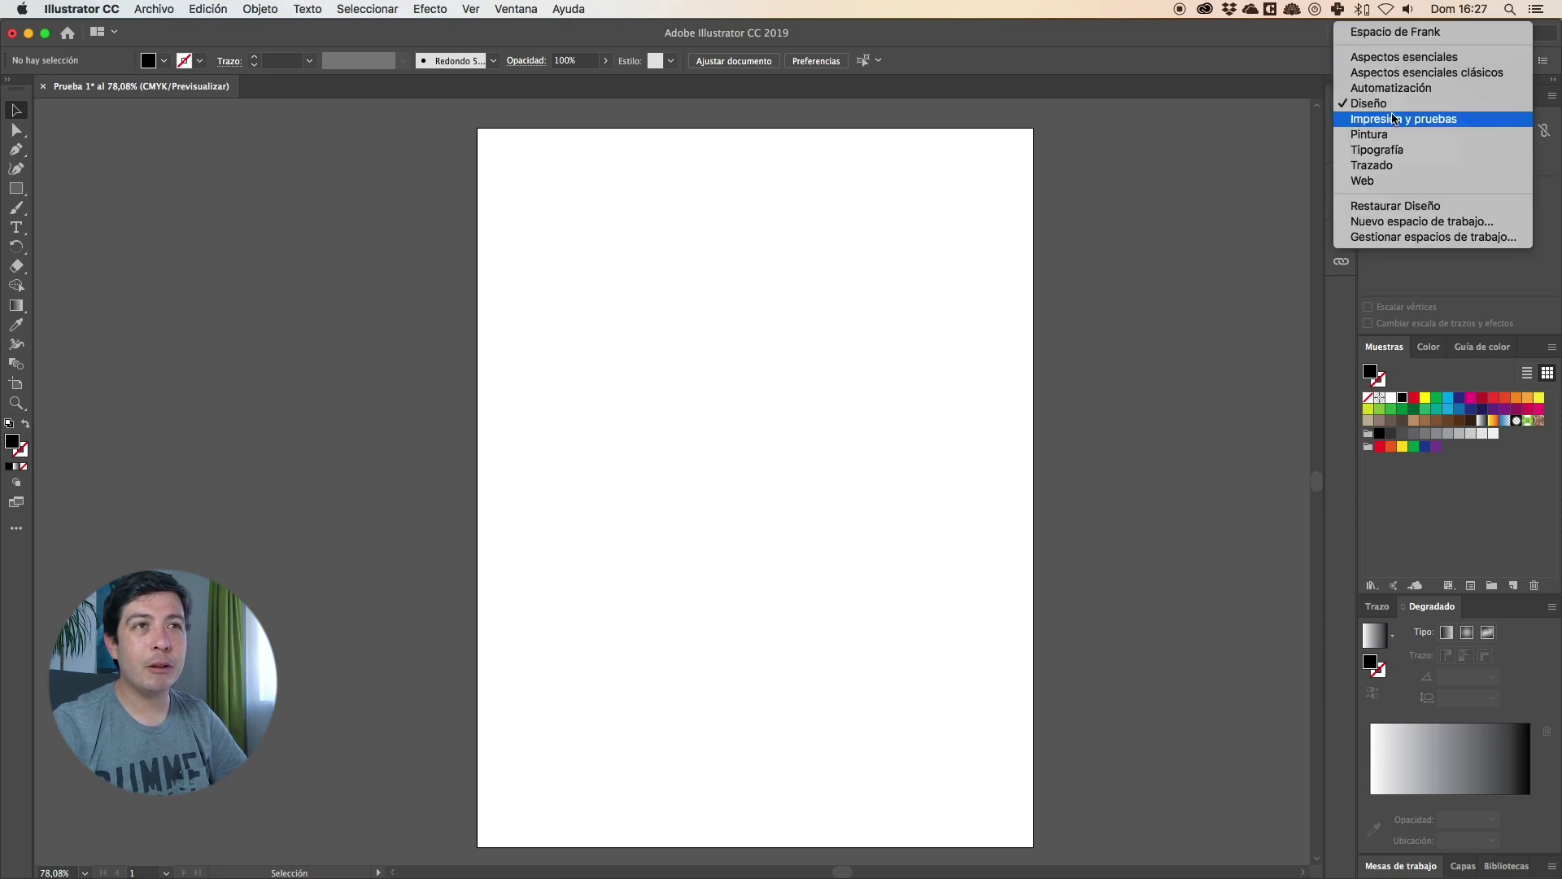
pyautogui.click(1424, 104)
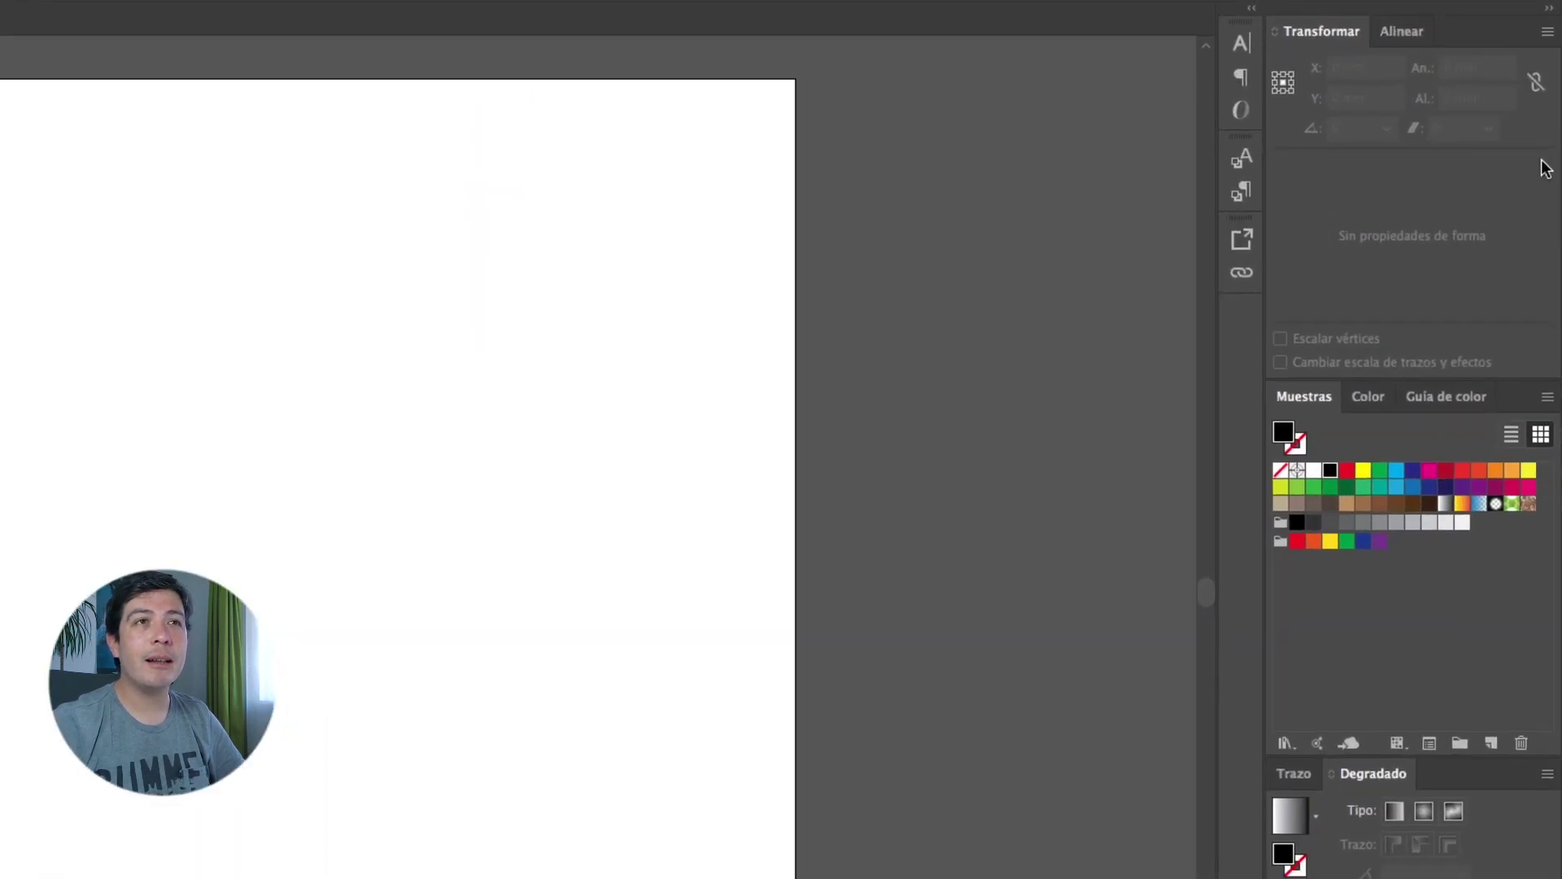
pyautogui.click(1401, 31)
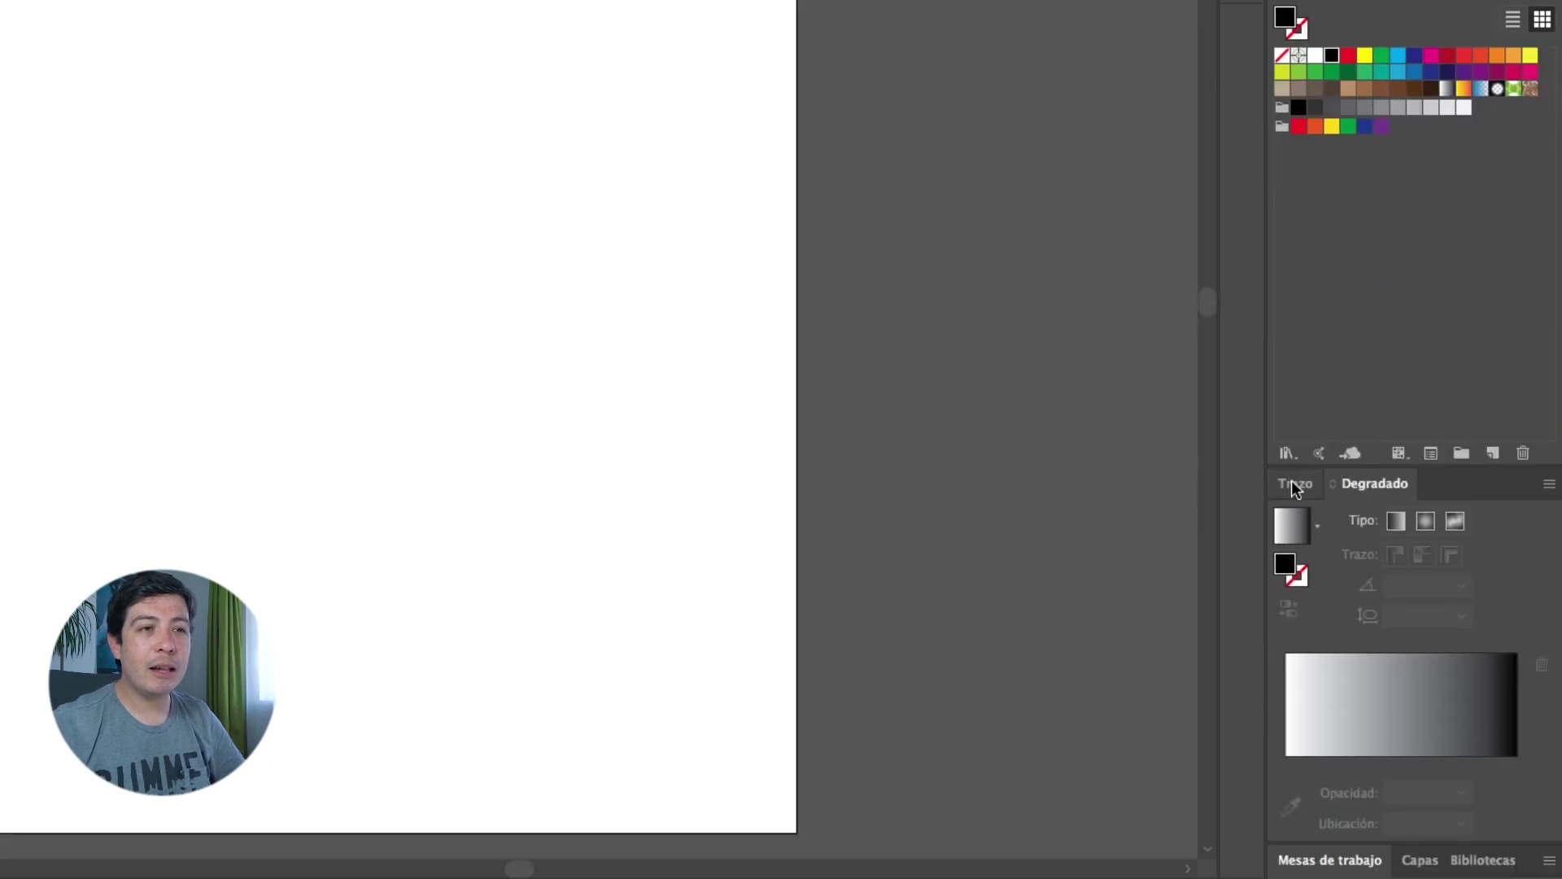
pyautogui.click(1369, 861)
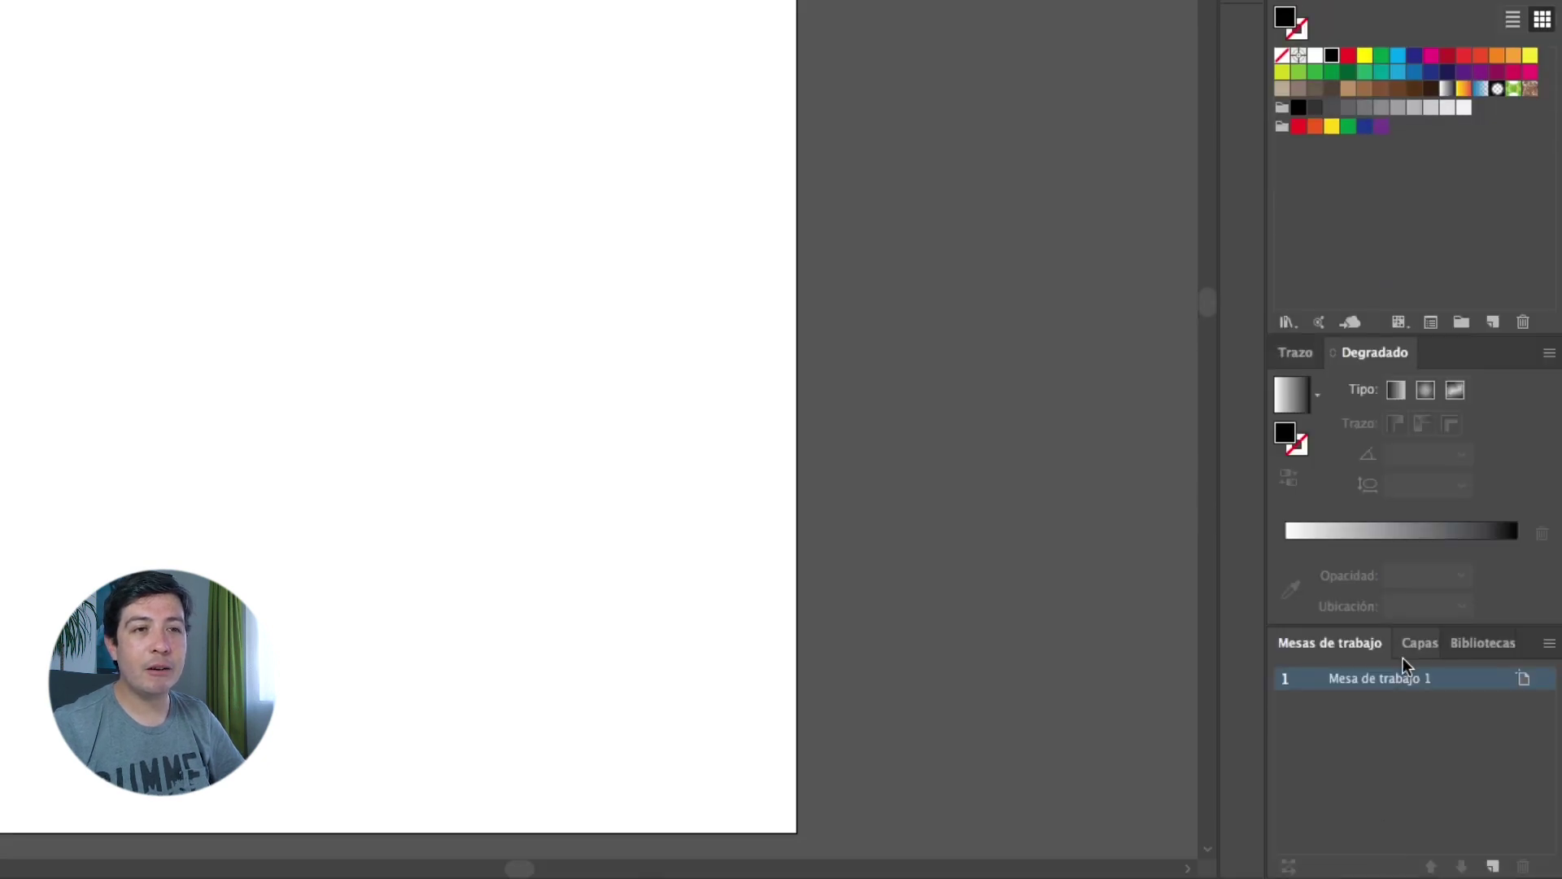
pyautogui.click(1422, 642)
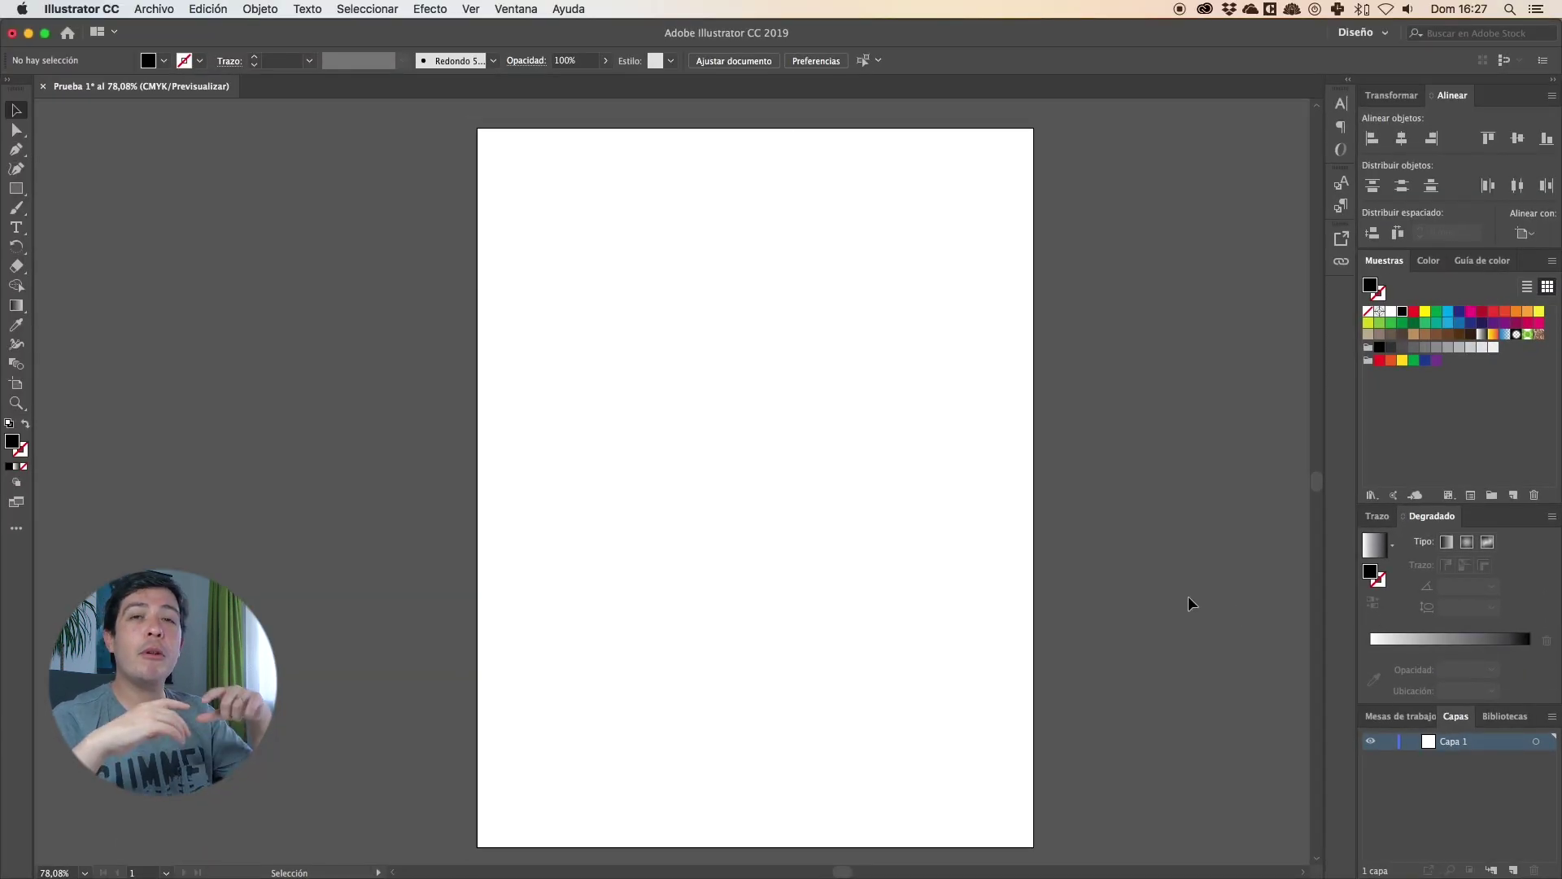